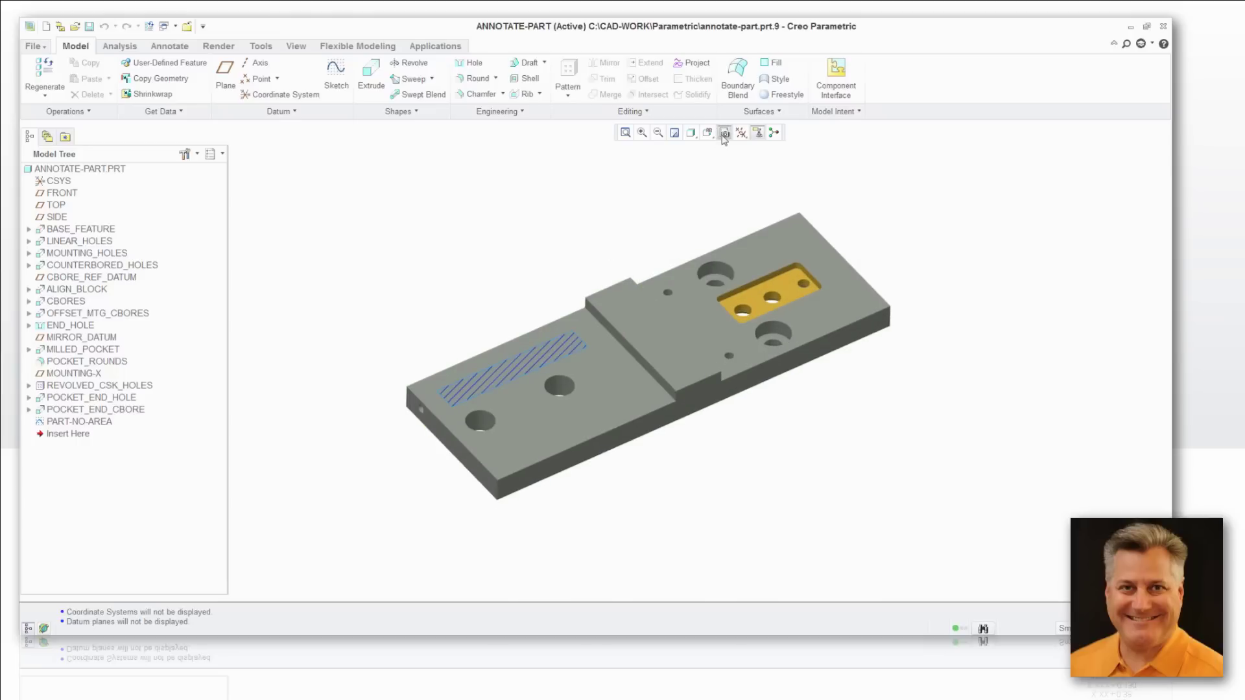
- Create a combined view named Main that references the original display states
click(725, 133)
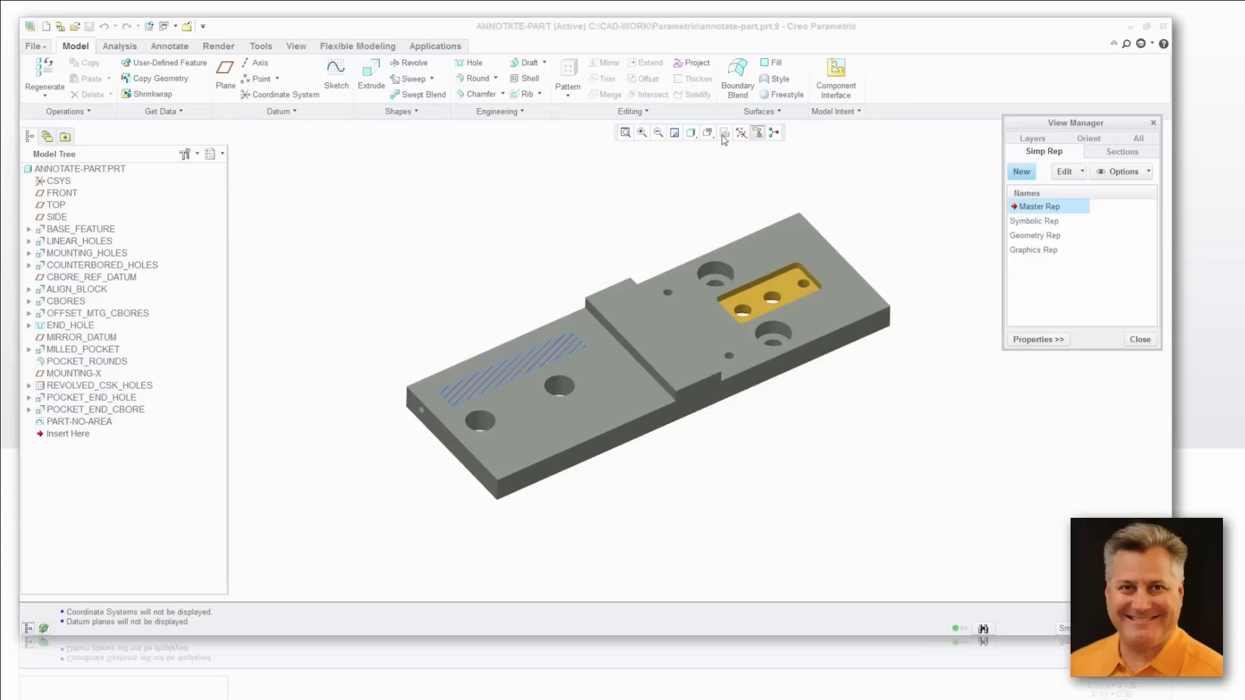
click(1137, 139)
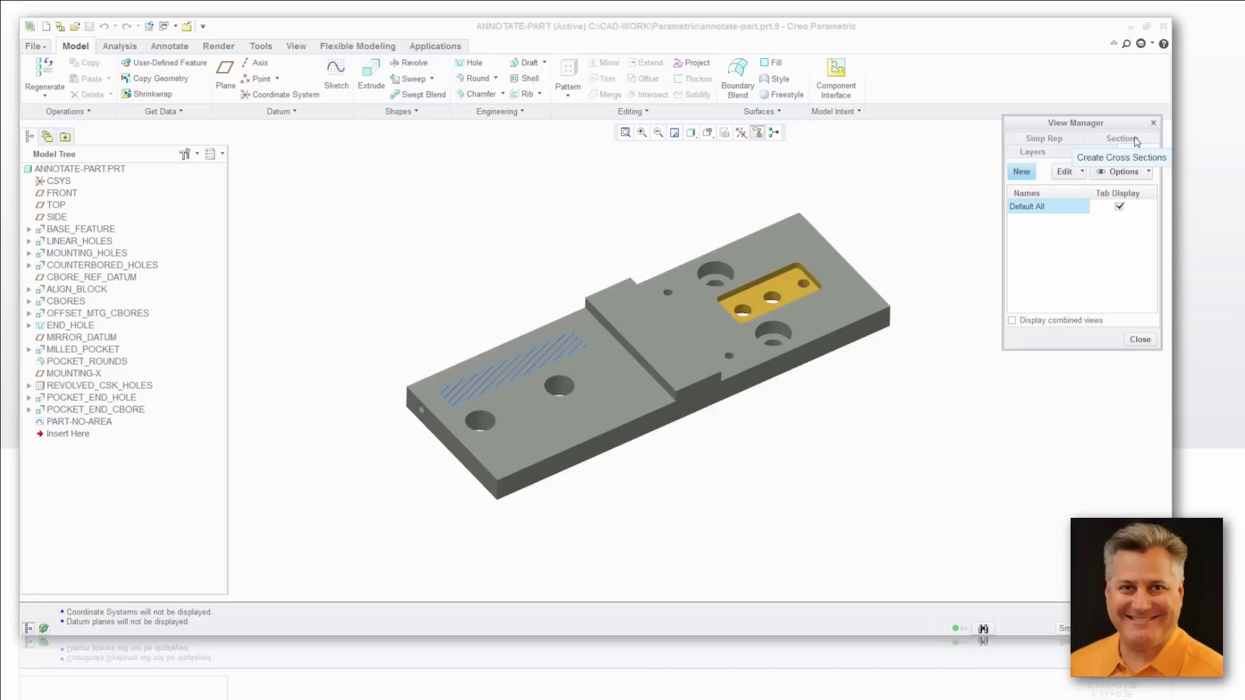
click(1022, 173)
text(main)
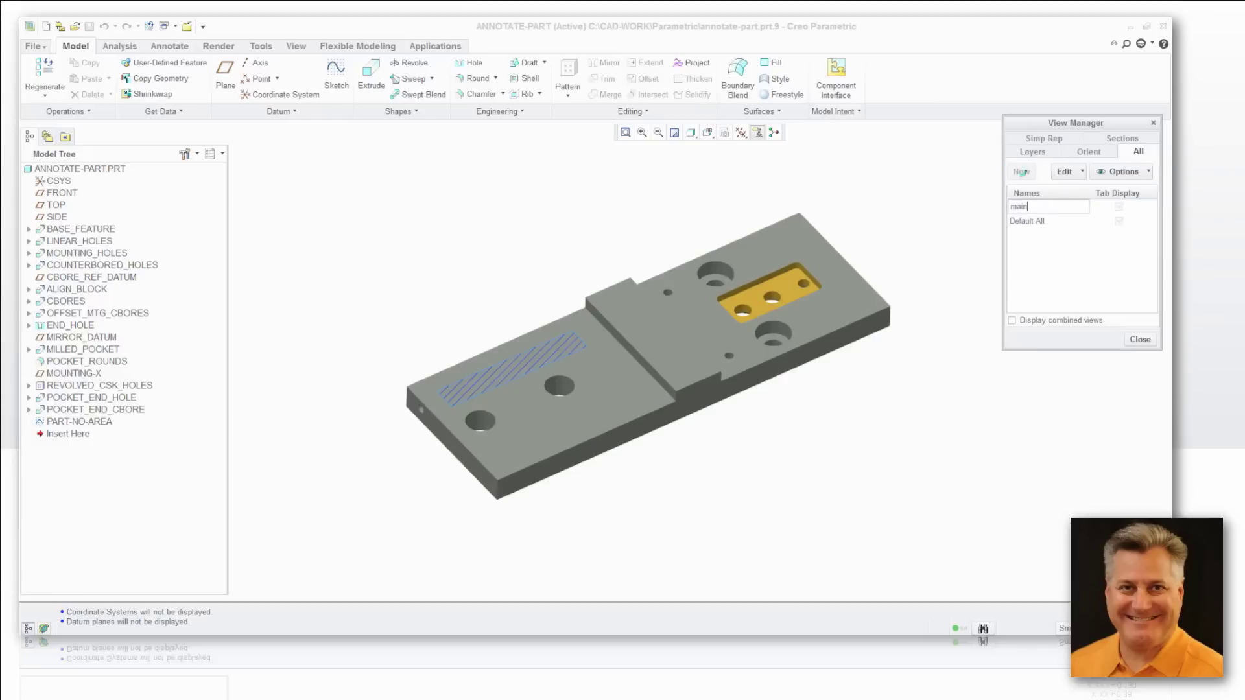
key(Return)
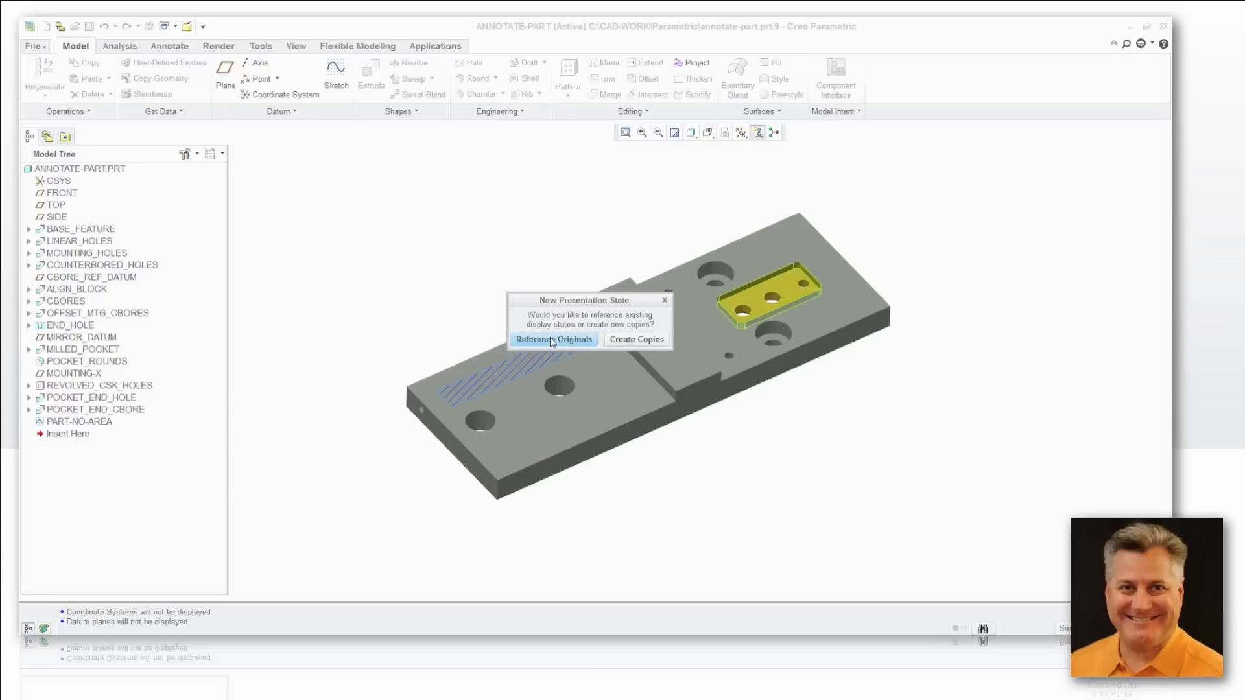
click(552, 339)
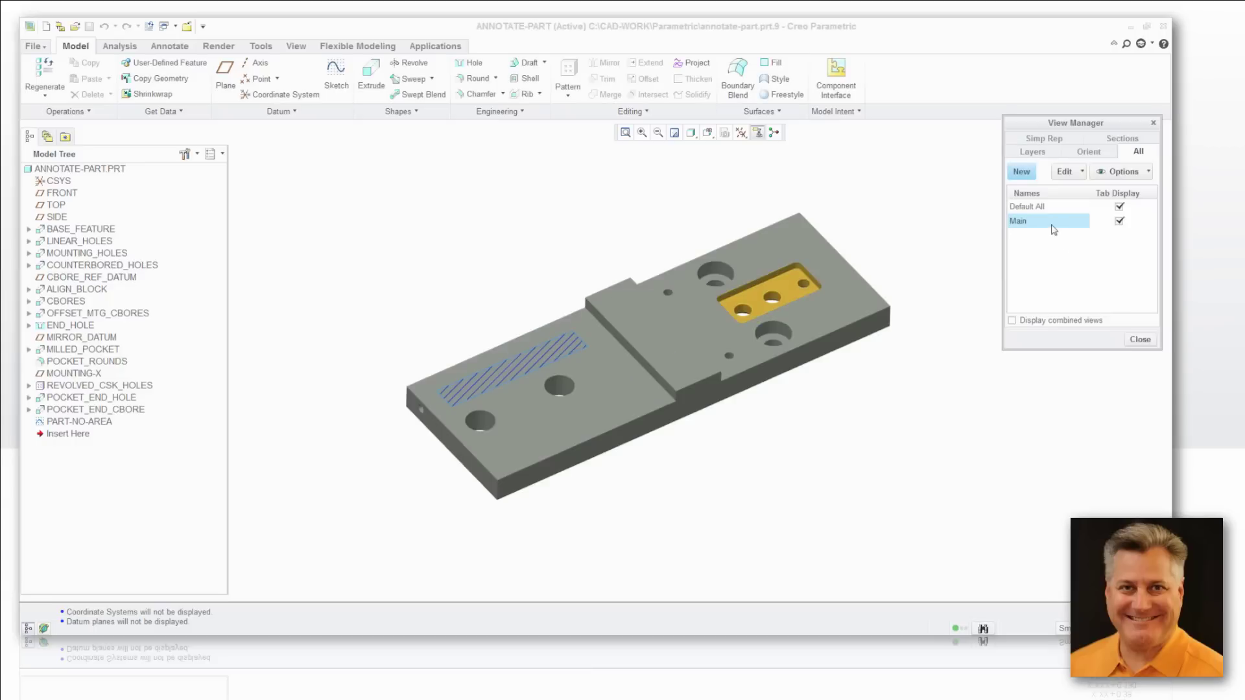
mouse_move(1054, 230)
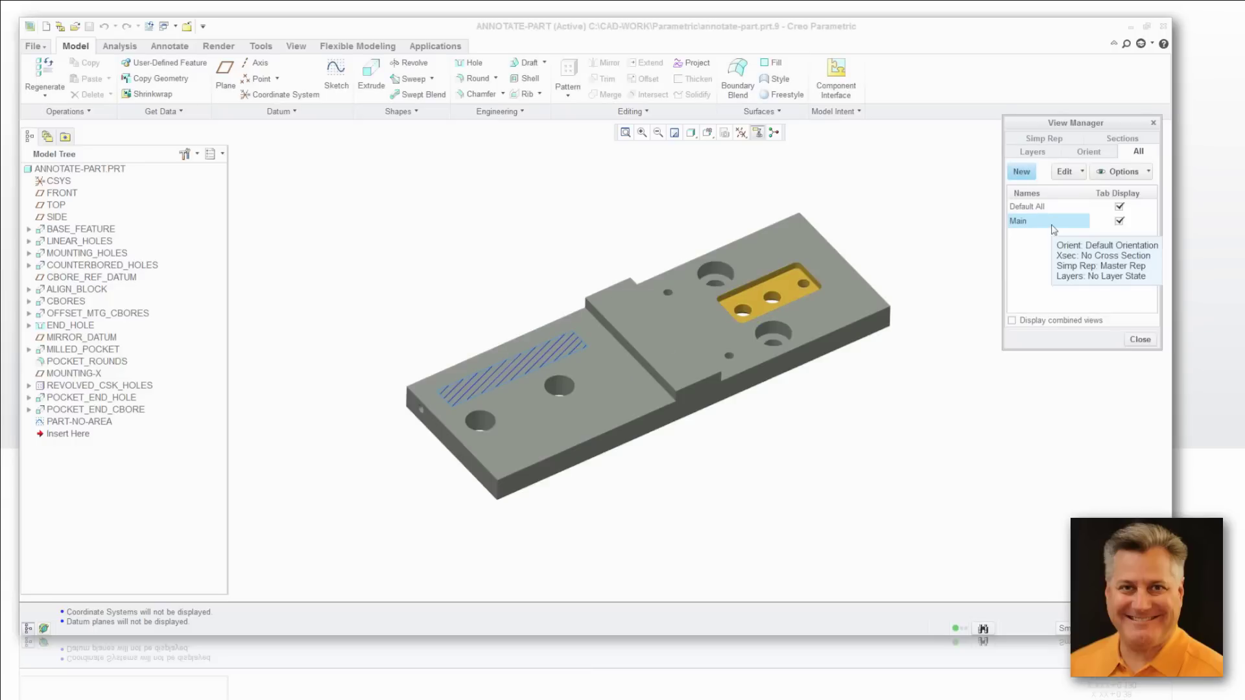
- Add a combined view named Front that references the original display states
click(1021, 172)
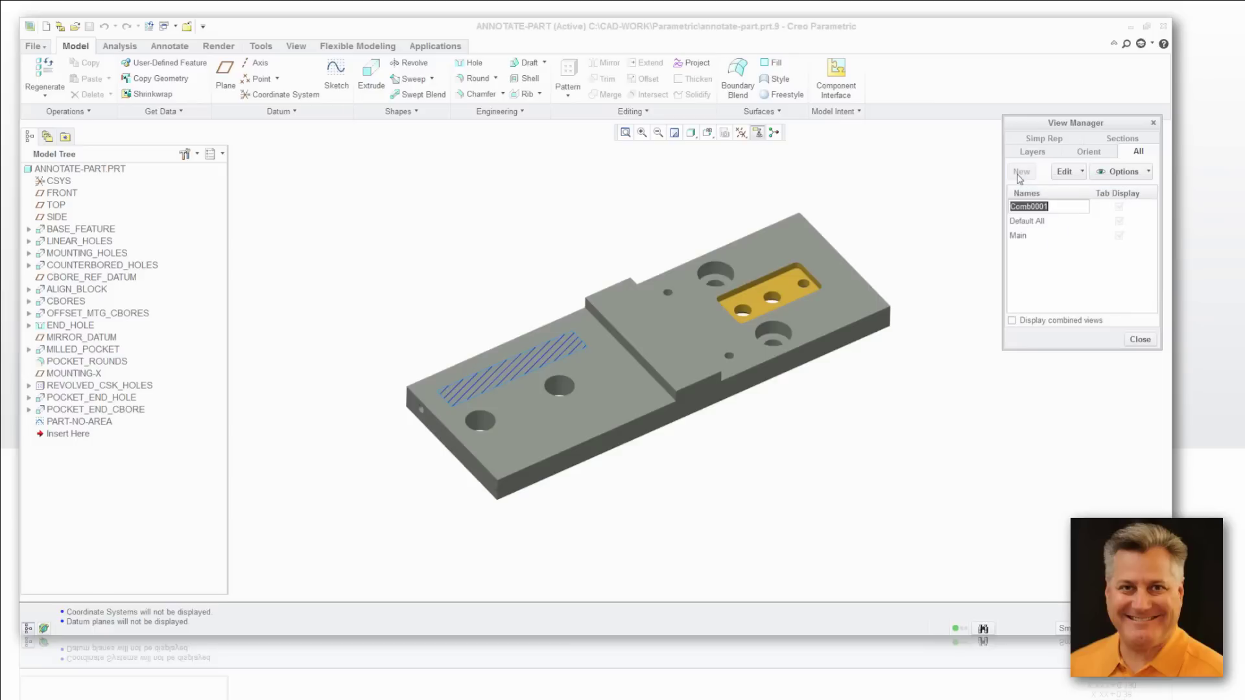
text(ISO)
key(Return)
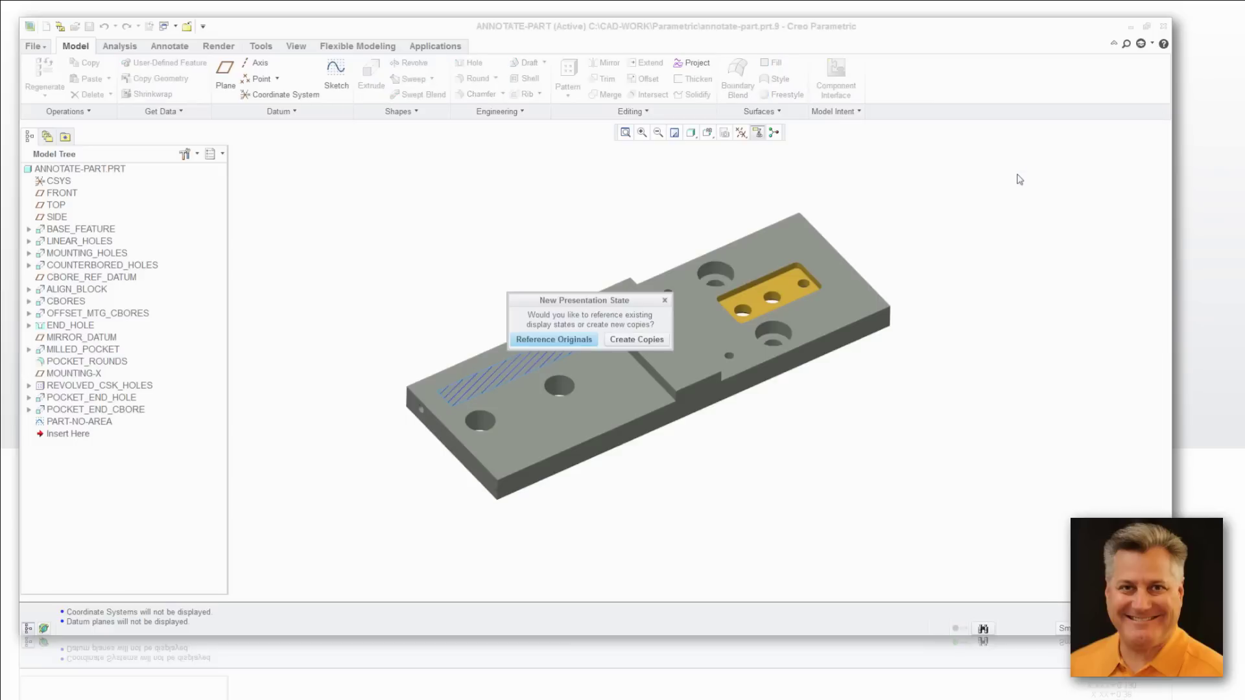
click(570, 341)
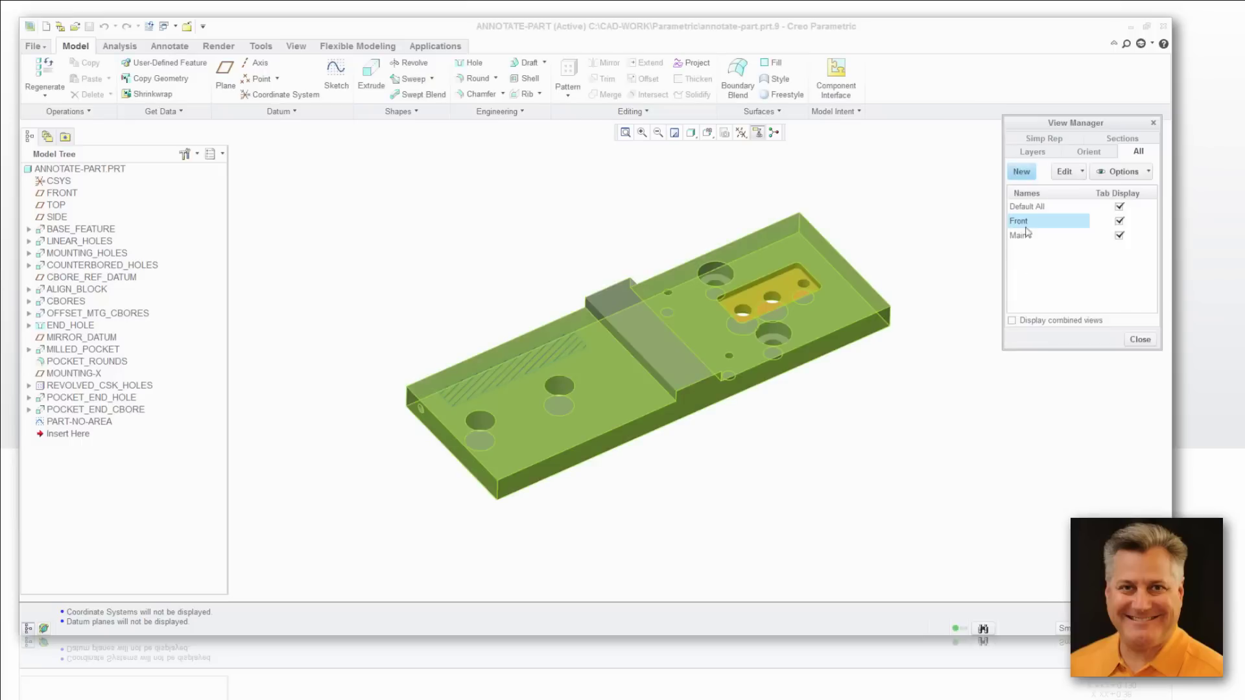
- Add a combined view named Finish that references the original display states
click(1021, 172)
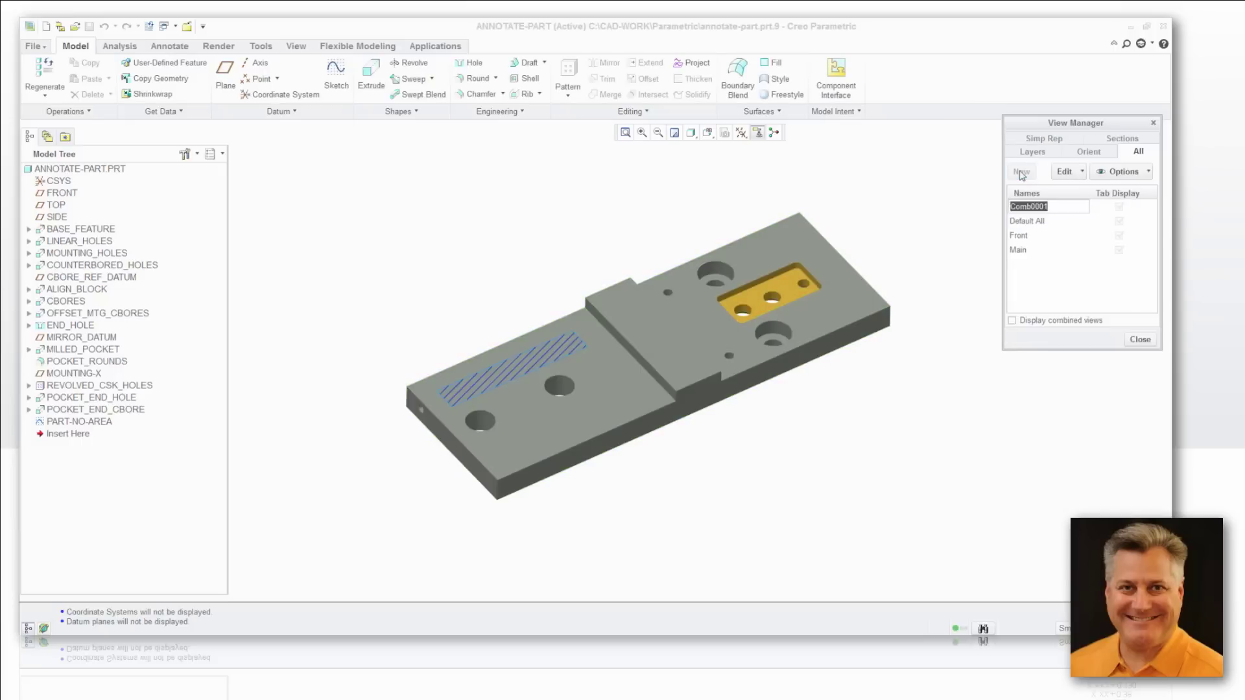
text(finish)
key(Return)
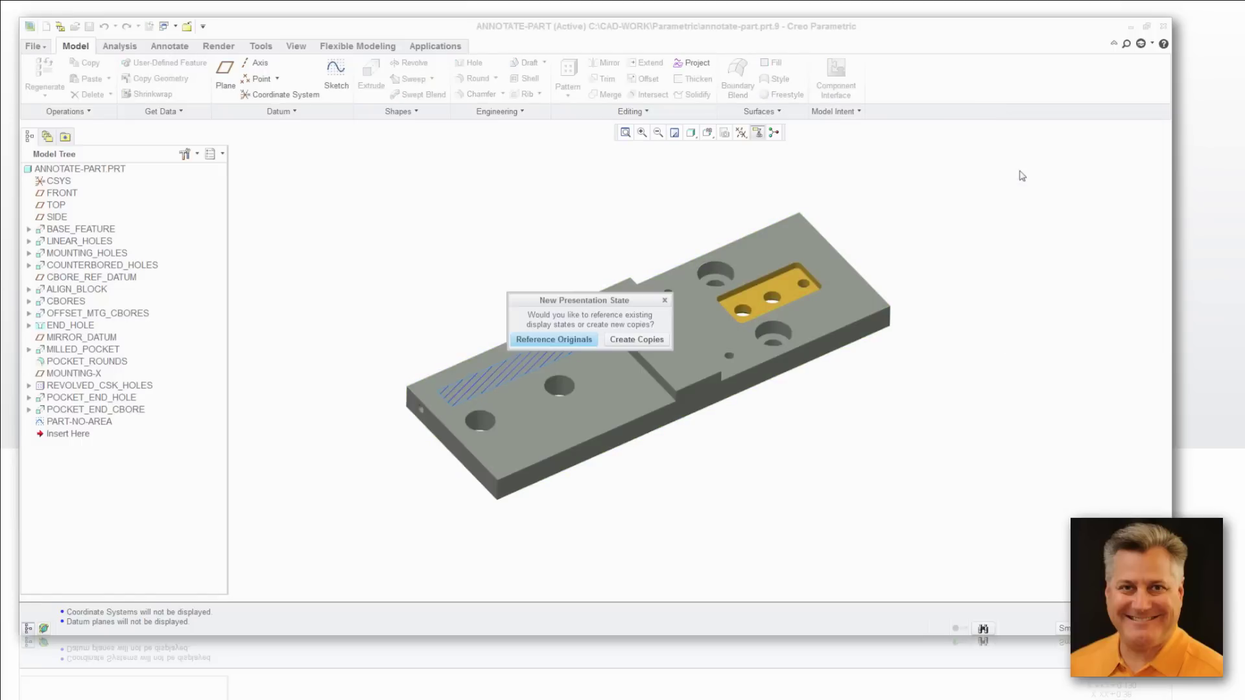
click(578, 341)
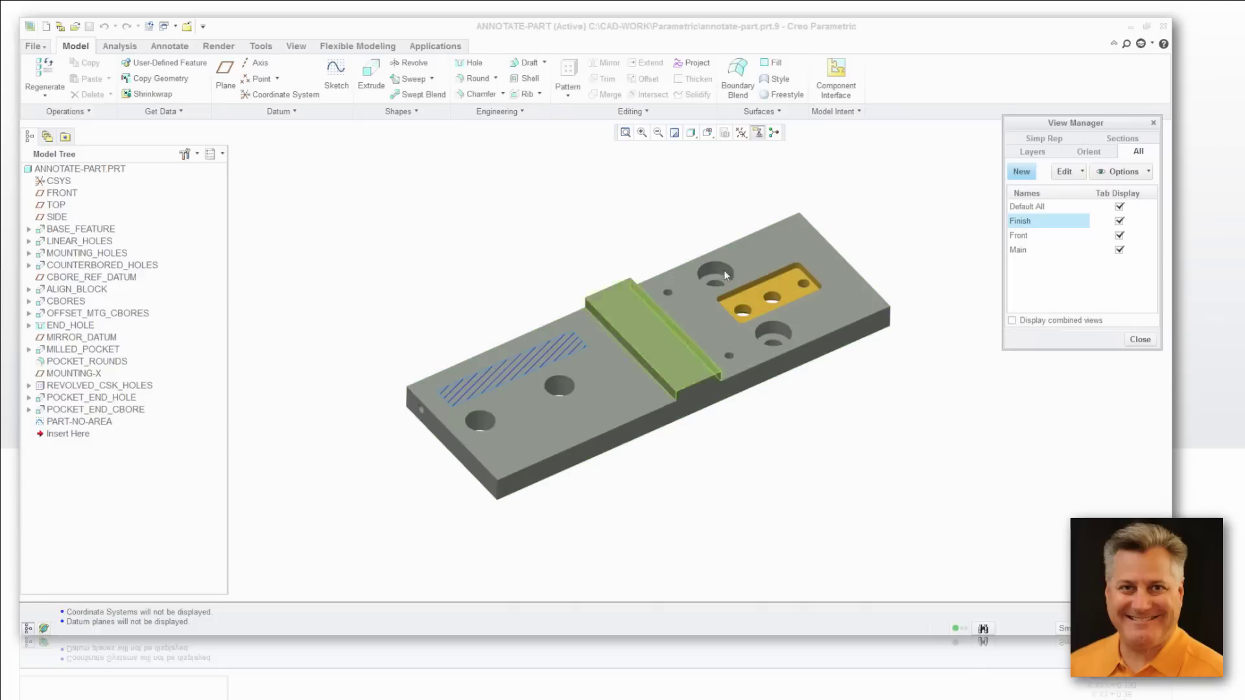
- Add a combined view named Marking that references the original display states
click(1022, 172)
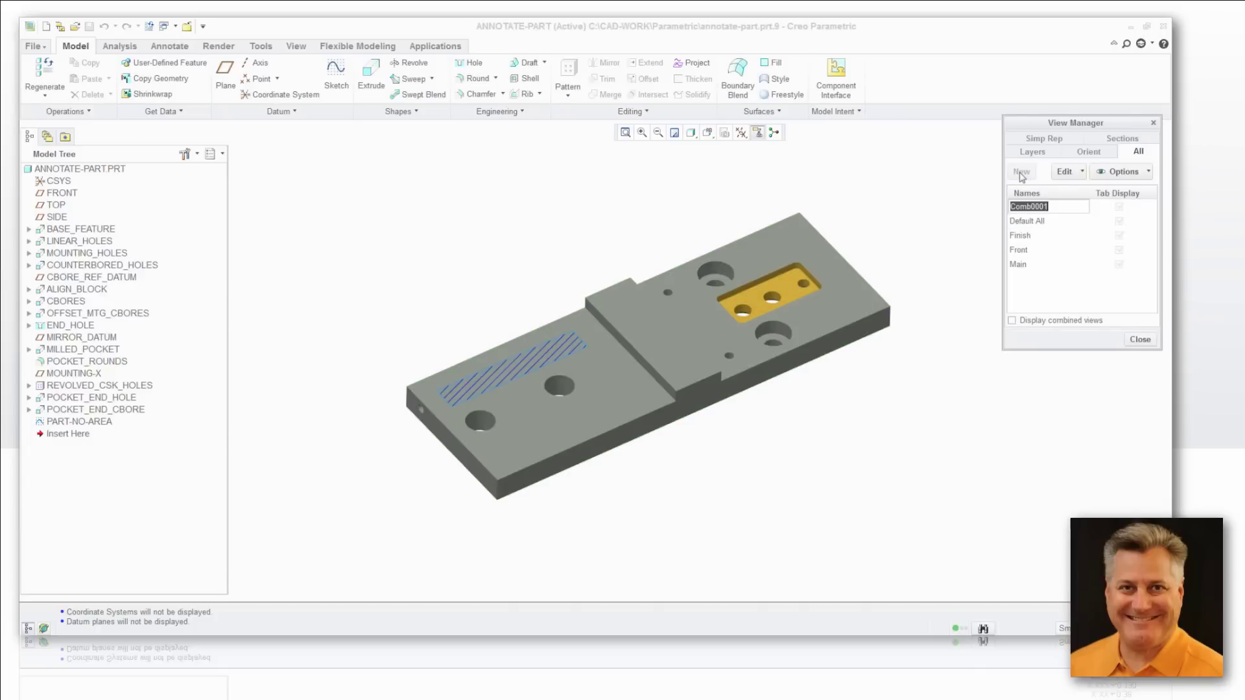
text(marking)
key(Return)
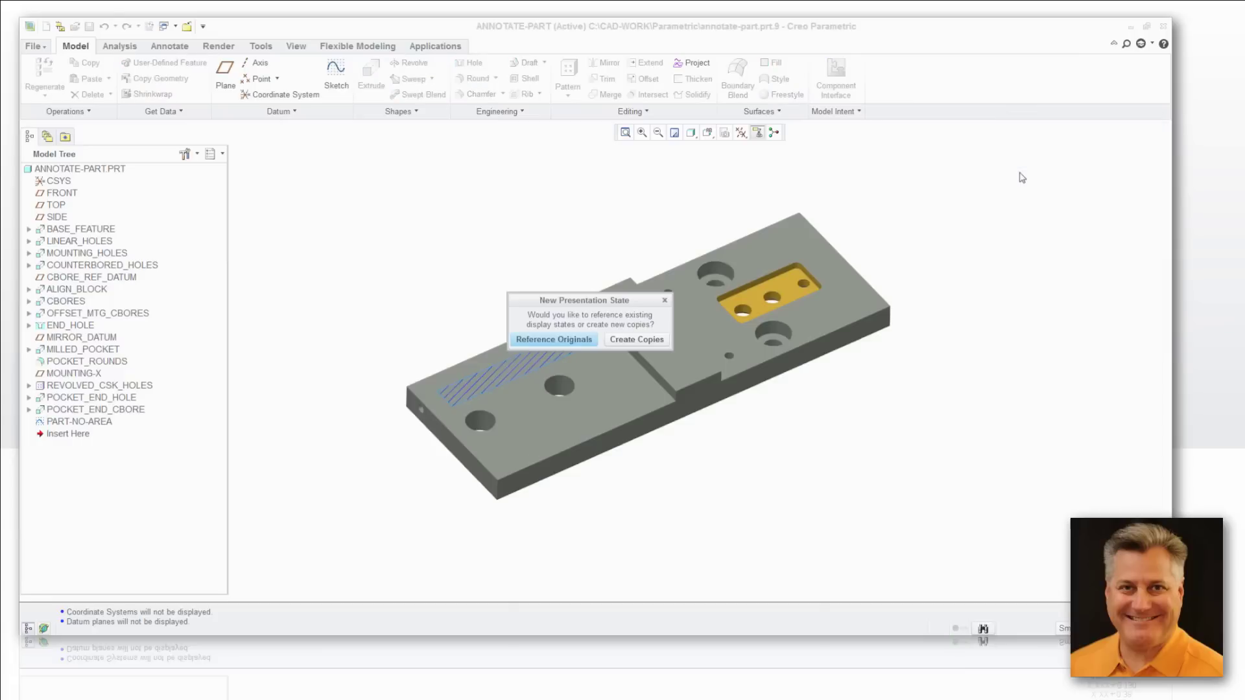
click(571, 340)
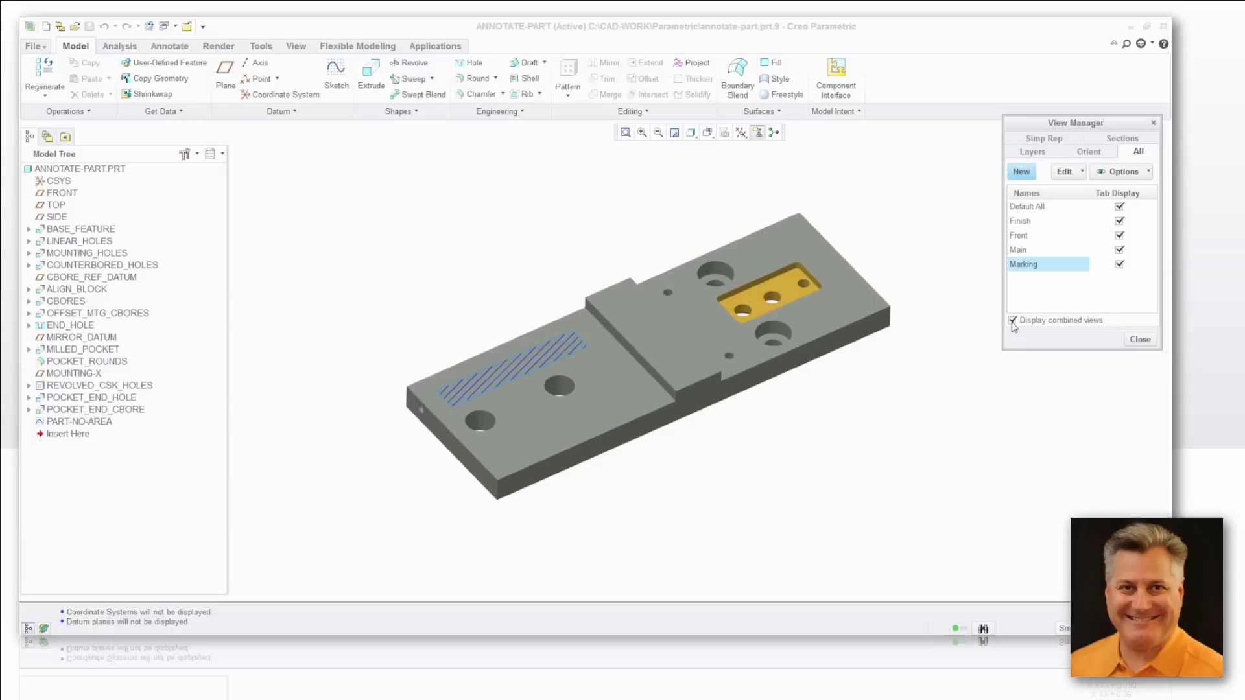
- Turn on the display of combined views below the model and look through them, including Finish and Default All
click(1146, 344)
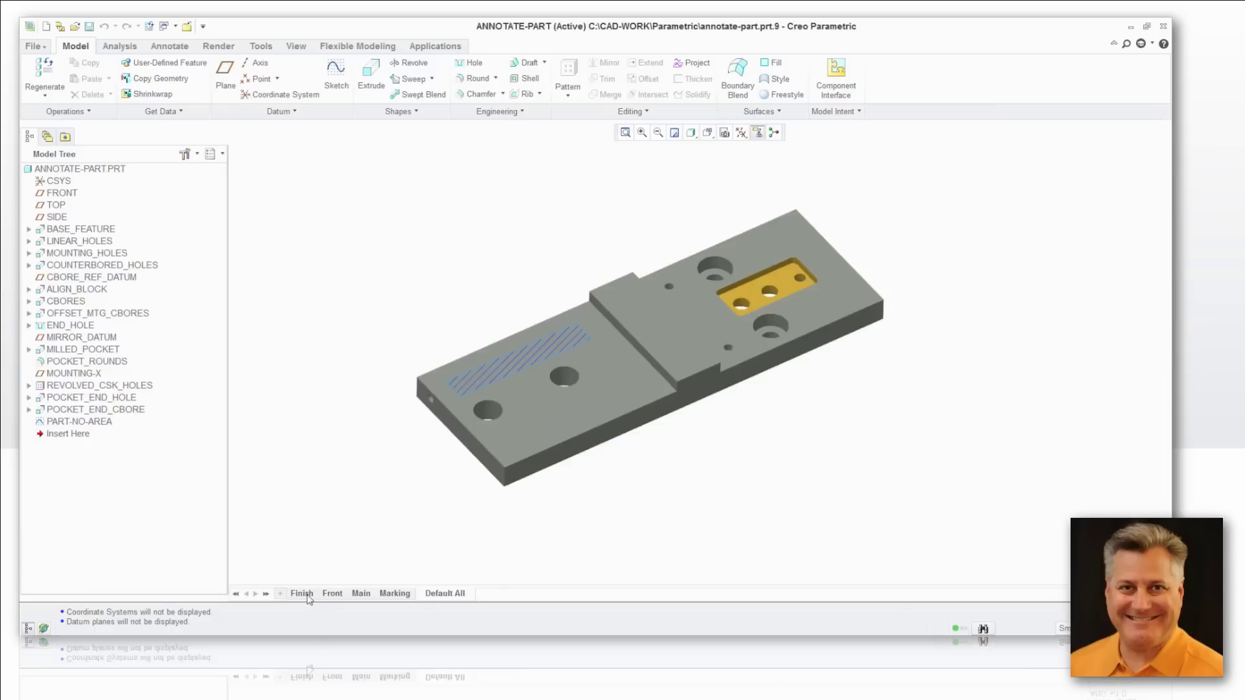
click(309, 596)
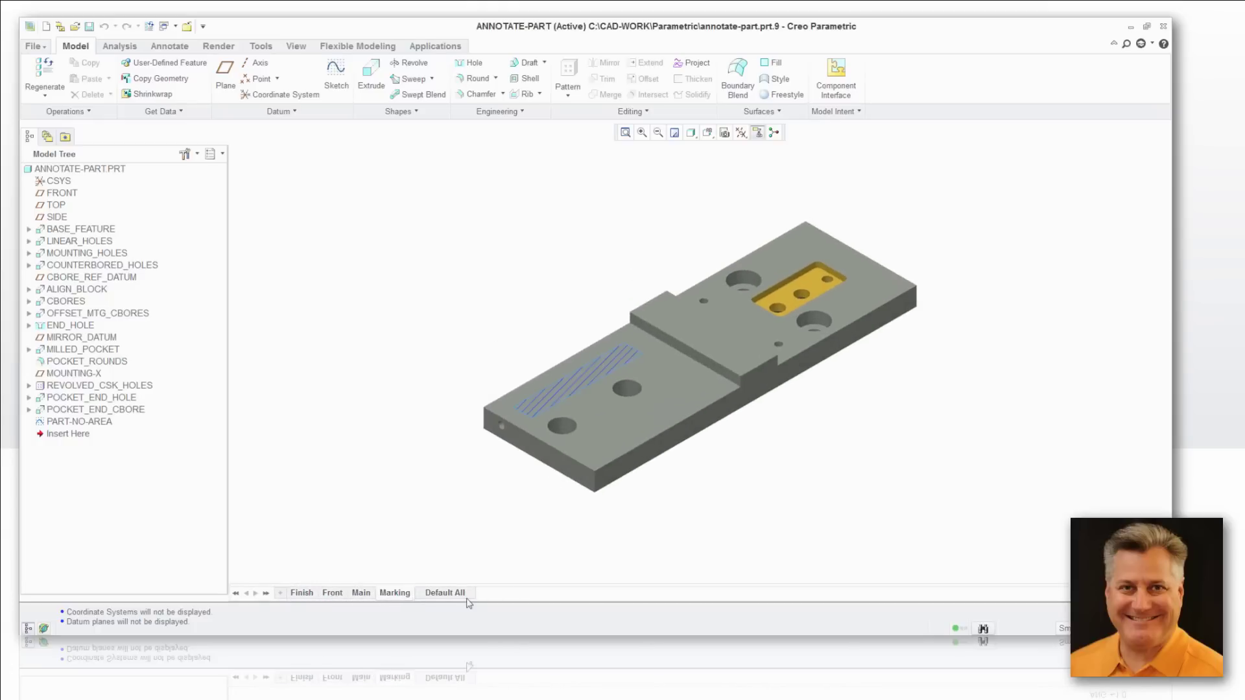
mouse_move(463, 596)
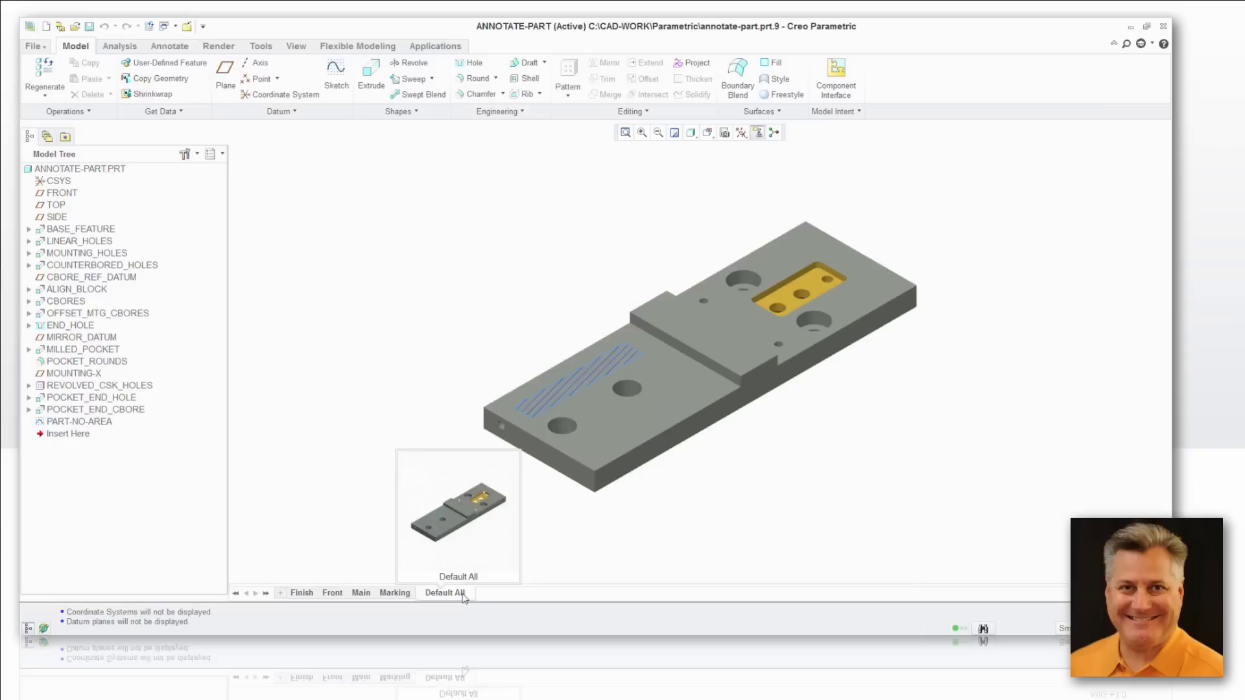
- Redefine the Finish combined view to use the 3D-Finish-Notes-View orientation
click(725, 133)
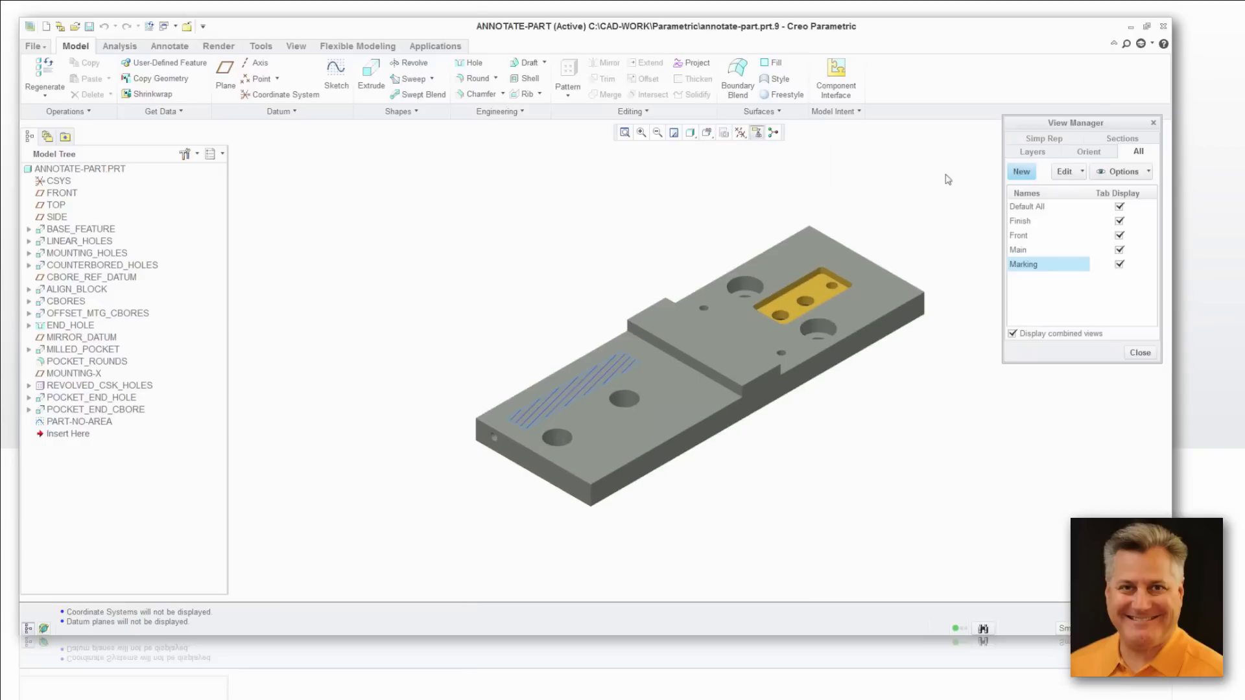
right_click(1025, 225)
click(1025, 225)
right_click(1025, 225)
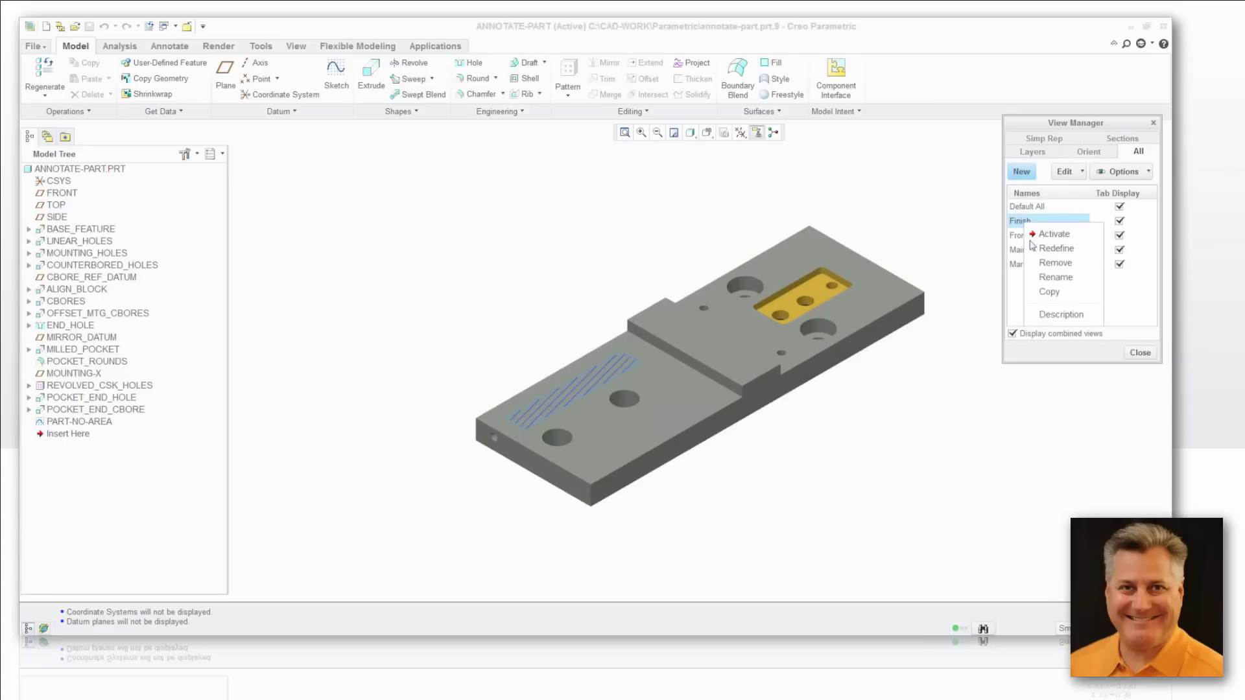
click(1060, 250)
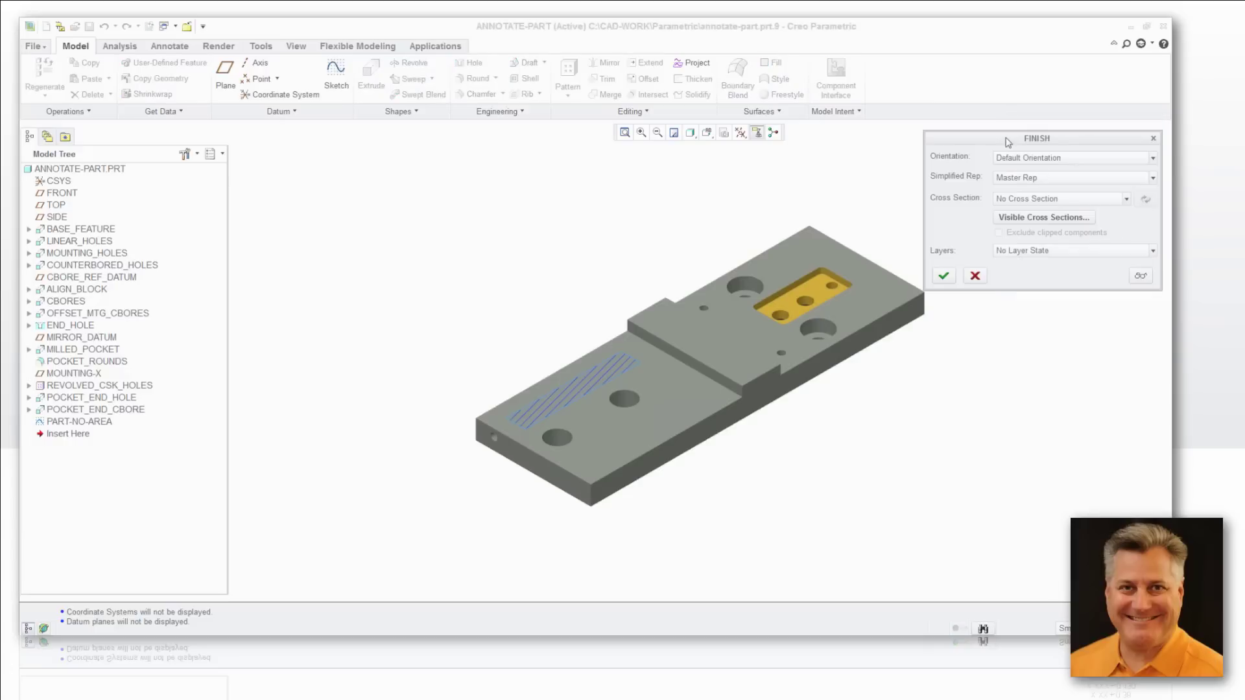
drag(1008, 141, 952, 126)
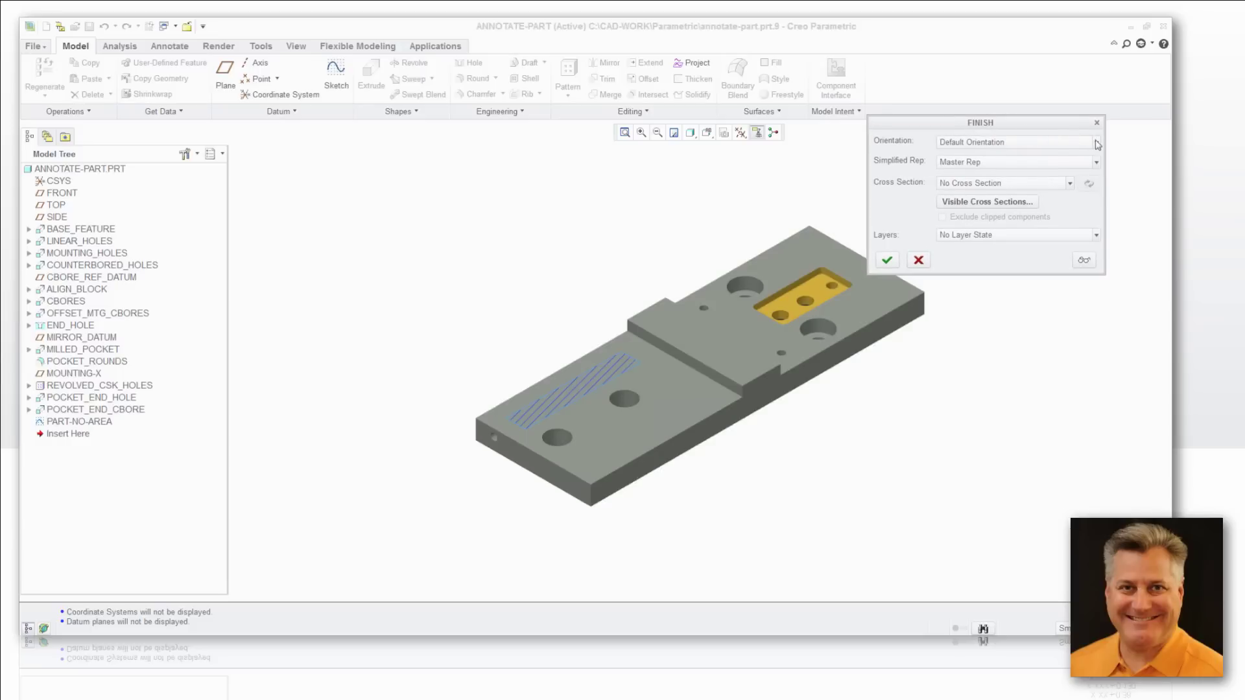
click(1096, 142)
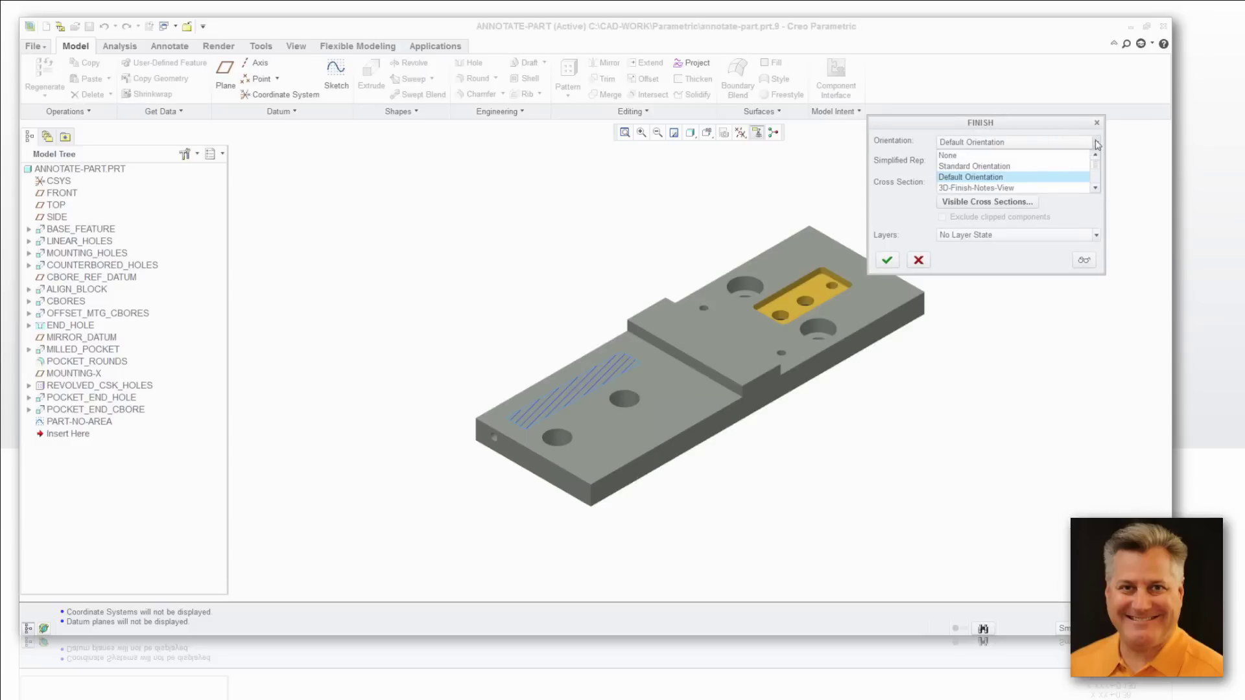
click(999, 188)
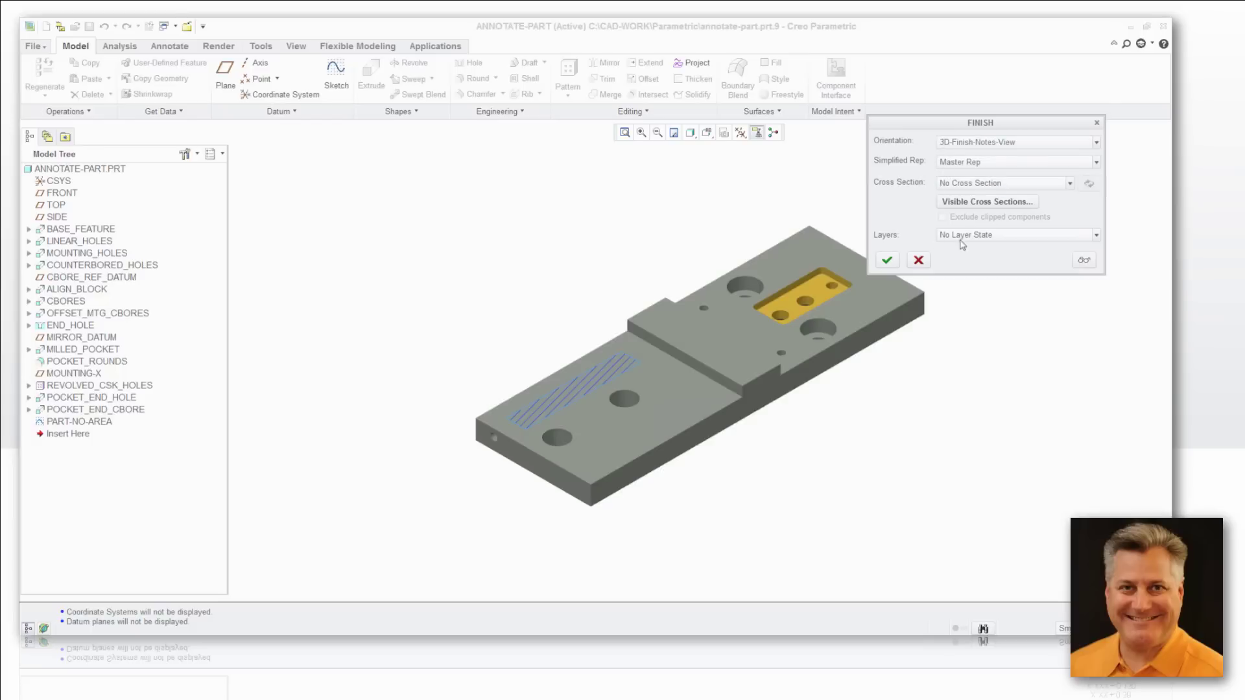
click(887, 260)
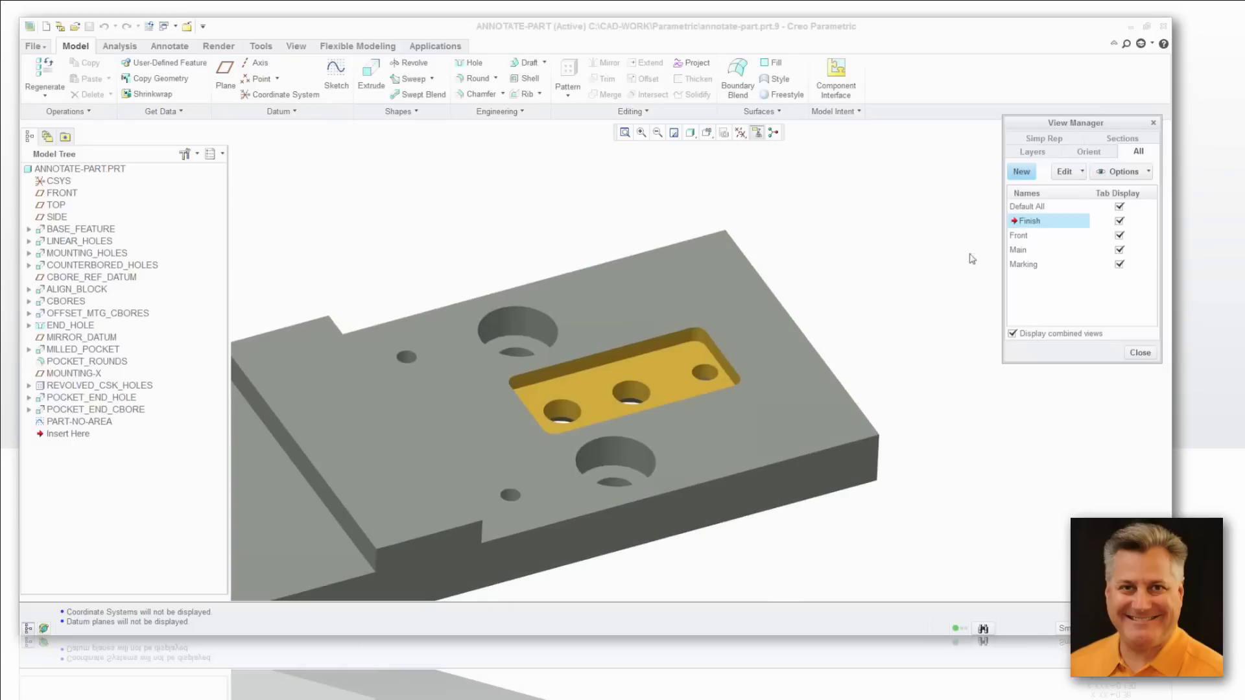
- Redefine the Front combined view to use the 3D-Front-View orientation
click(1020, 236)
right_click(1013, 238)
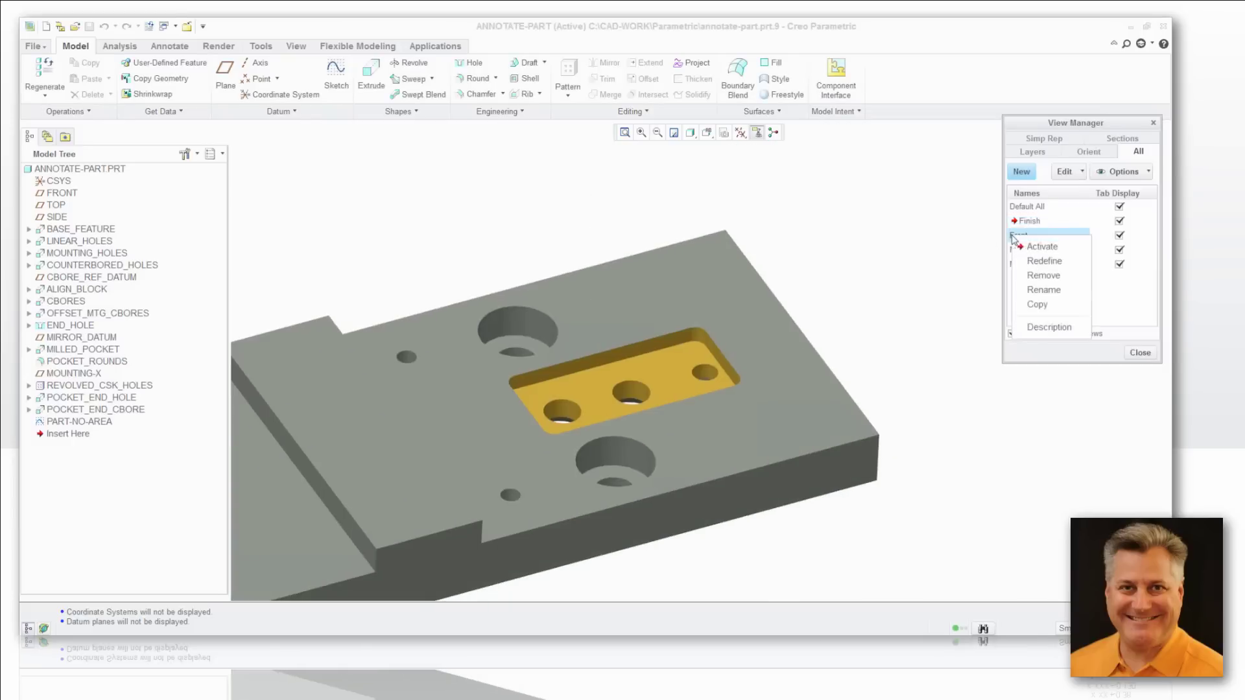
click(1032, 262)
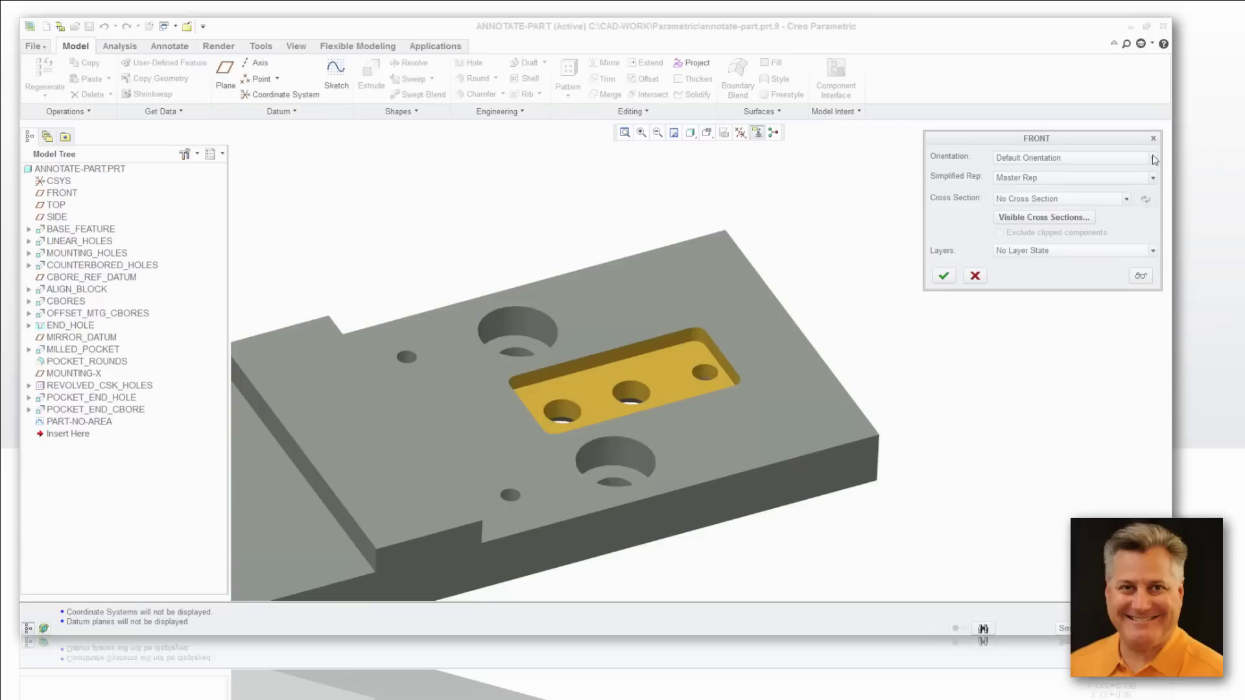
click(1154, 159)
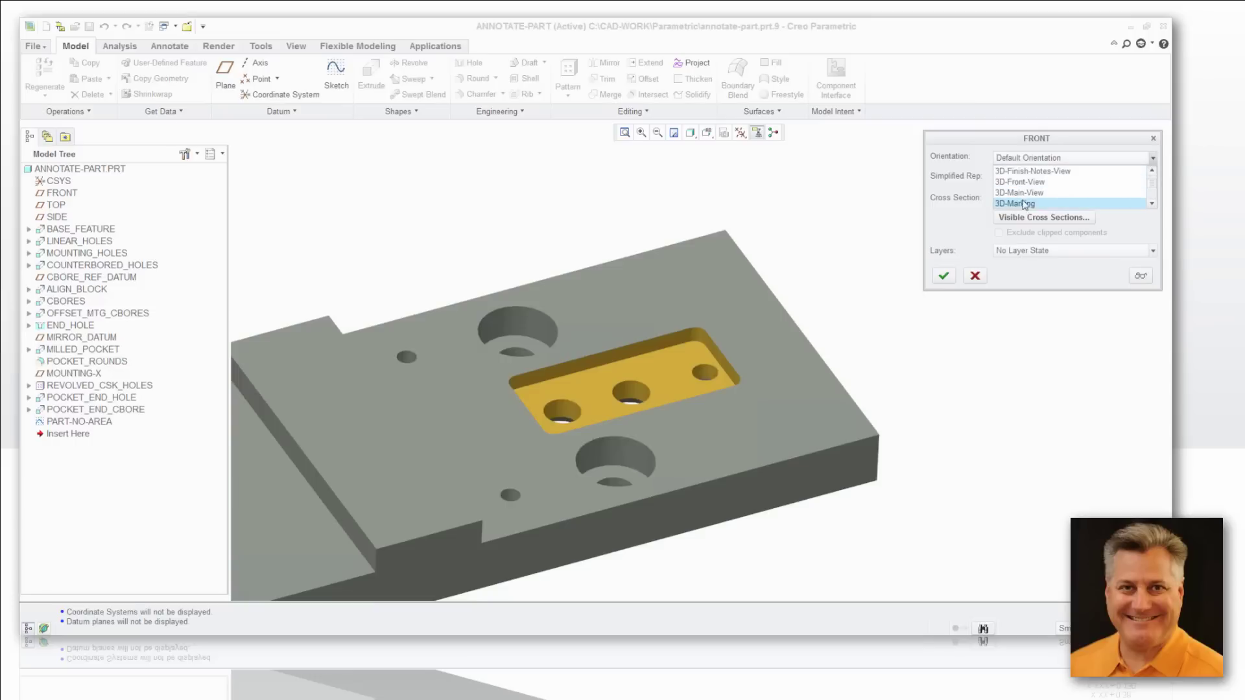
click(1030, 183)
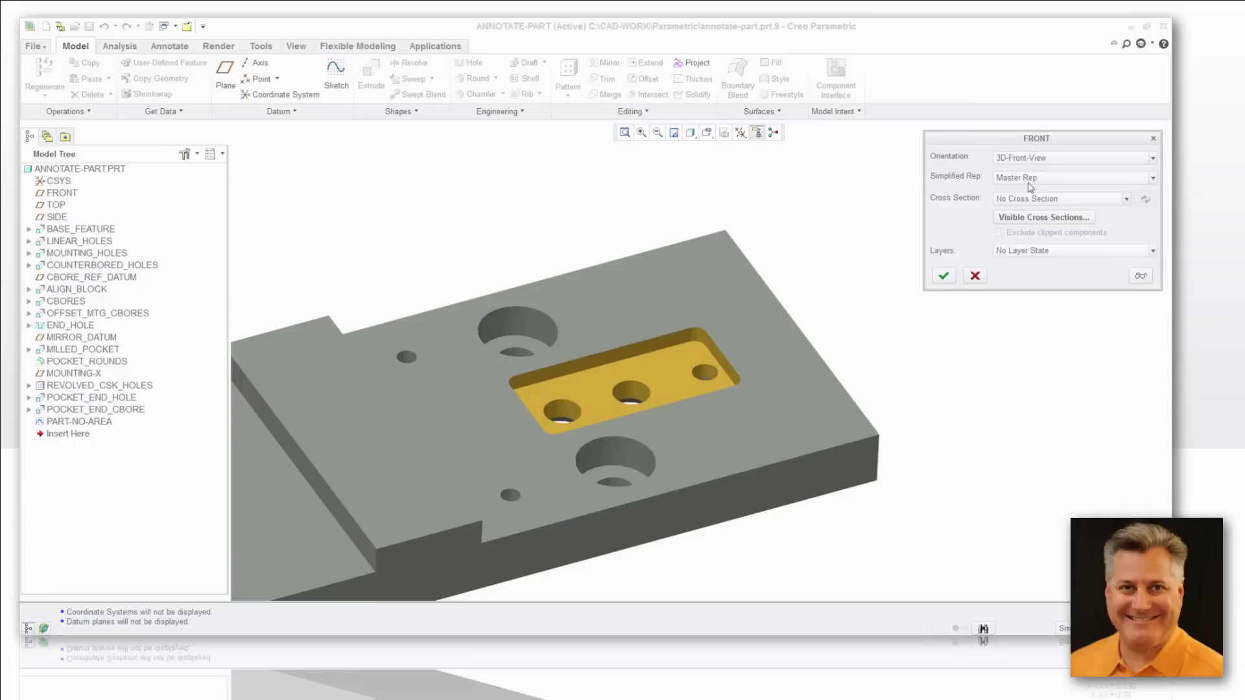
click(945, 276)
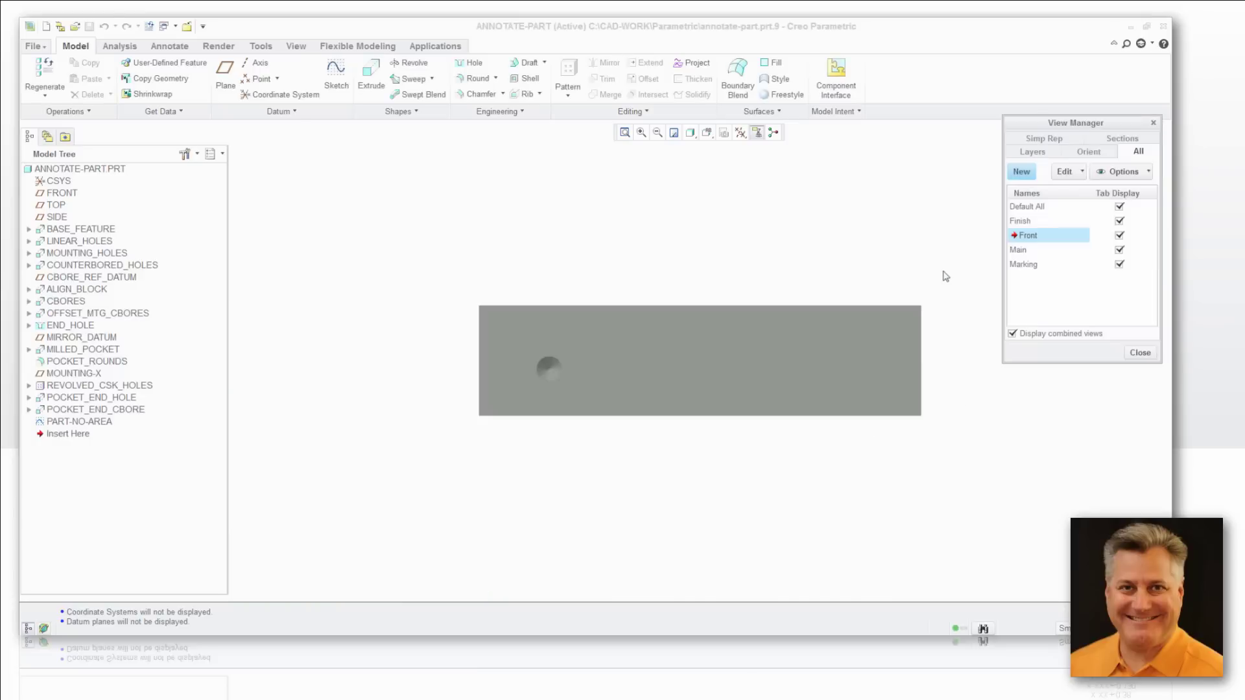
- Redefine the Main combined view to use the 3D-Main-View orientation
right_click(1032, 252)
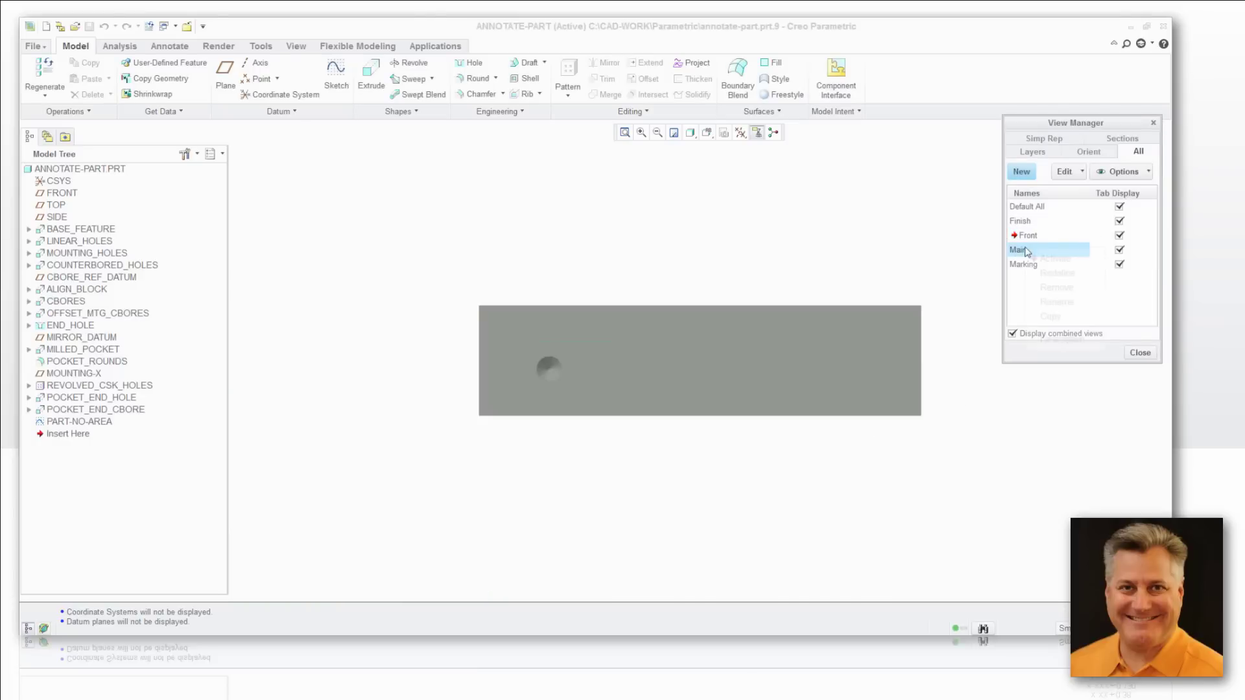
click(1046, 273)
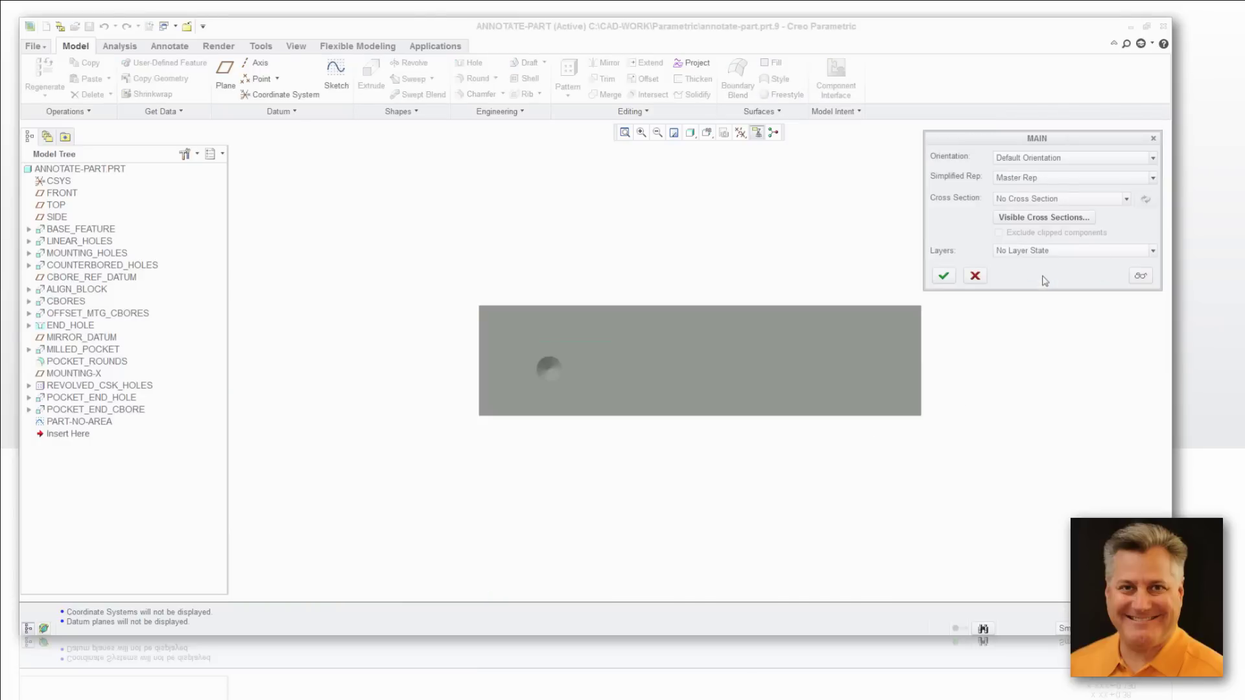
click(1153, 158)
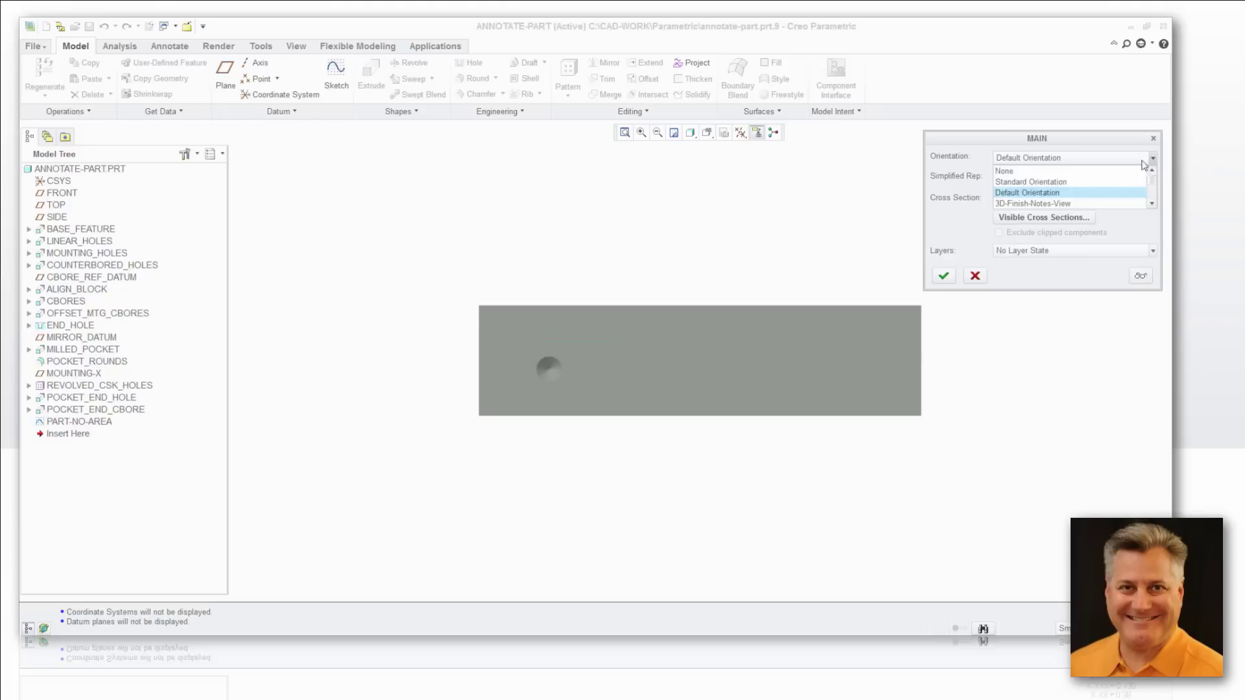
click(1048, 193)
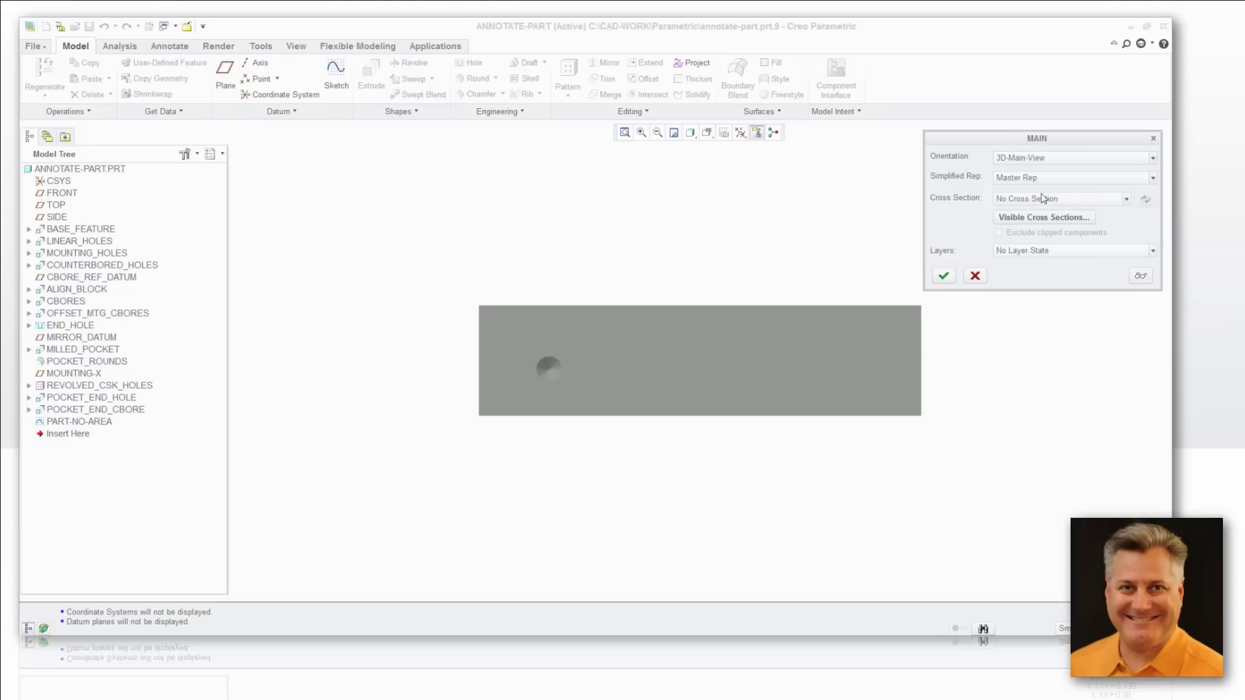
click(944, 277)
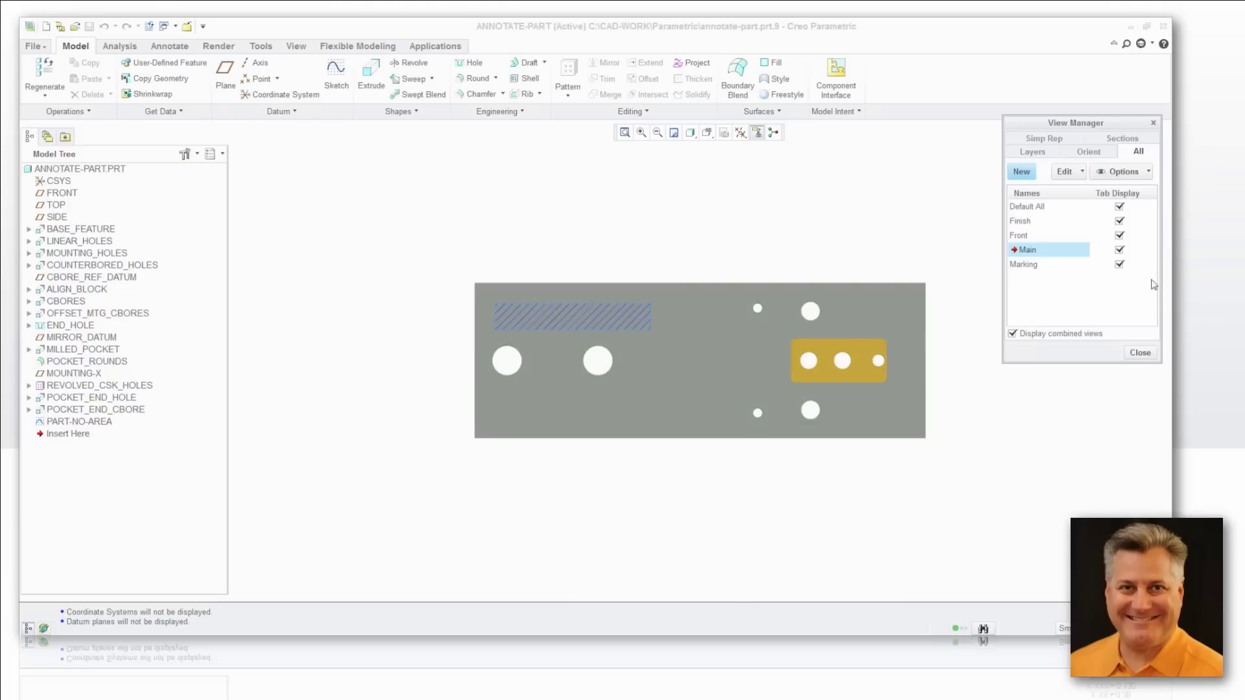
- Redefine the Marking combined view to use the 3D-Marking orientation and close the view manager
right_click(1026, 267)
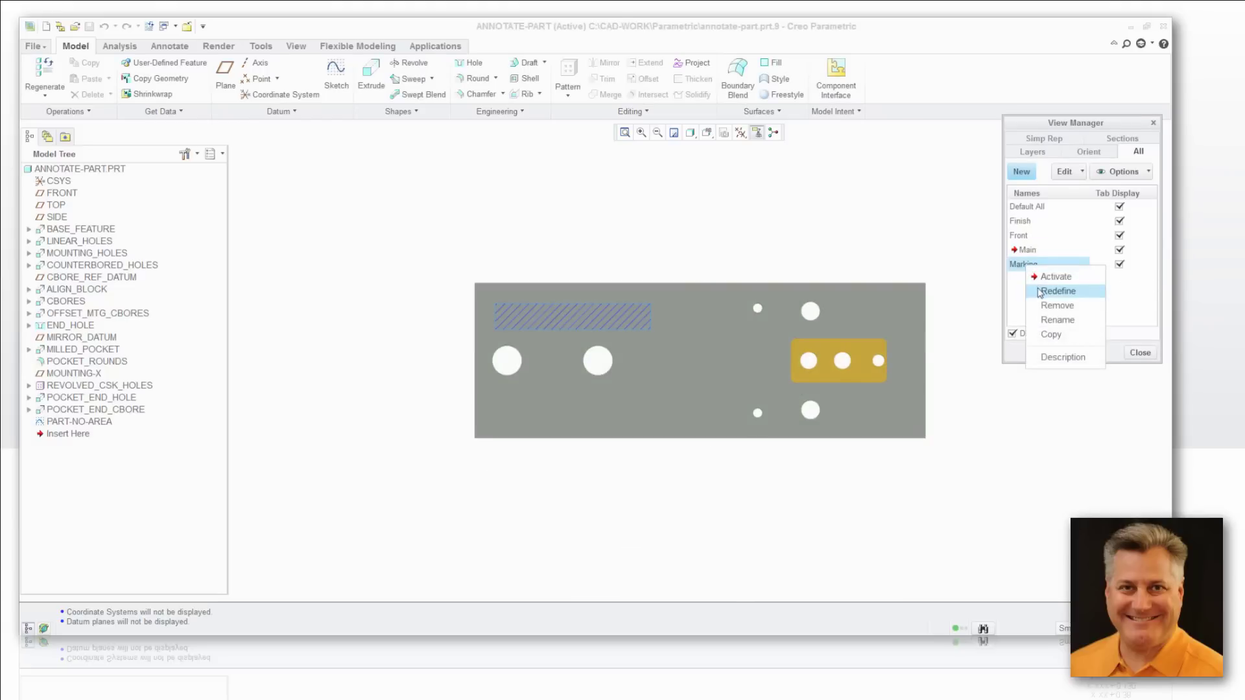
click(1039, 292)
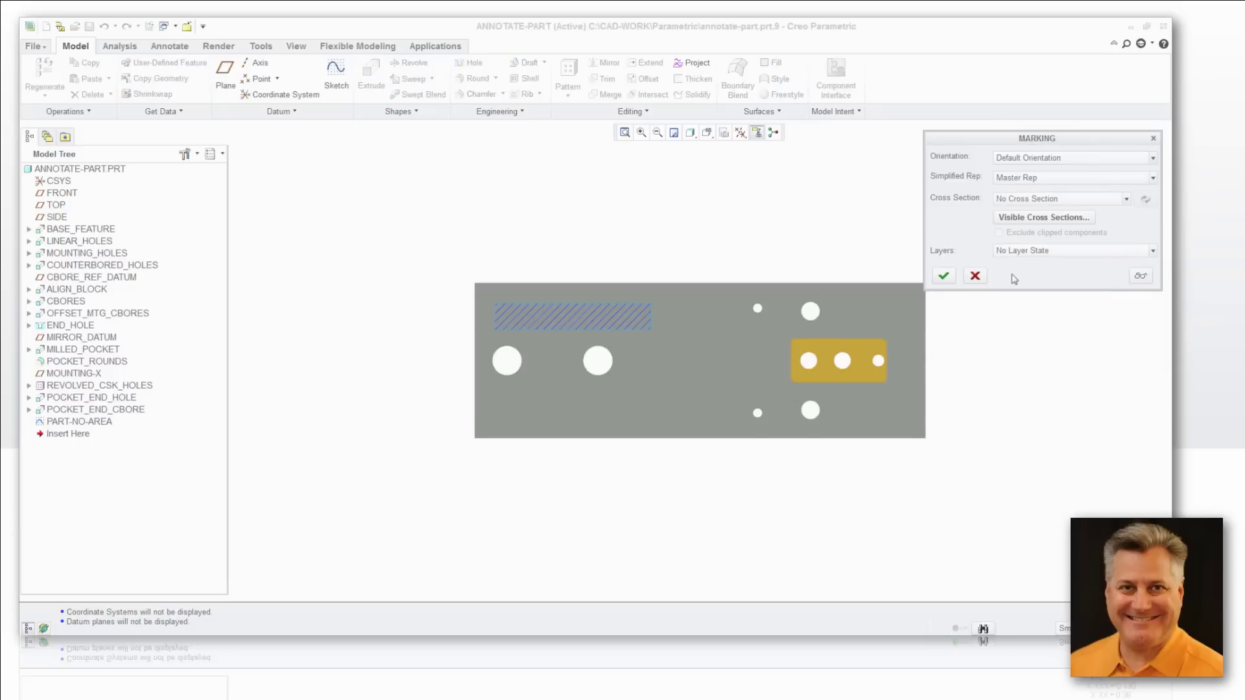
click(1154, 159)
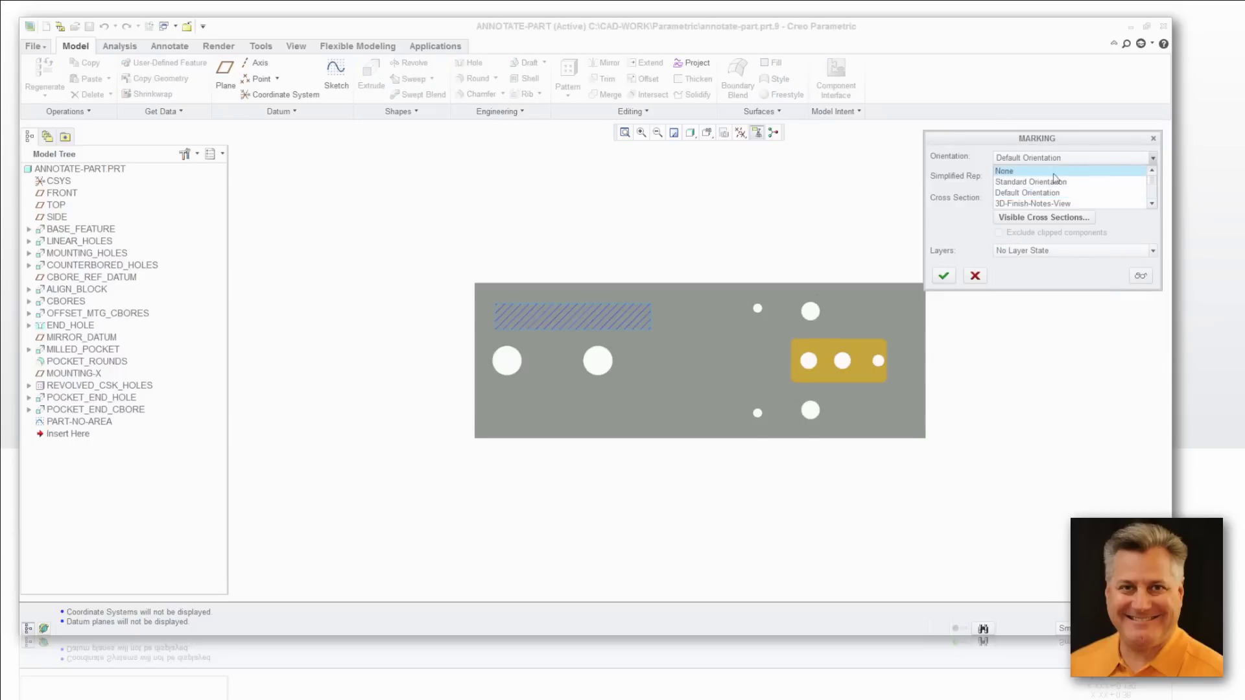
click(1030, 205)
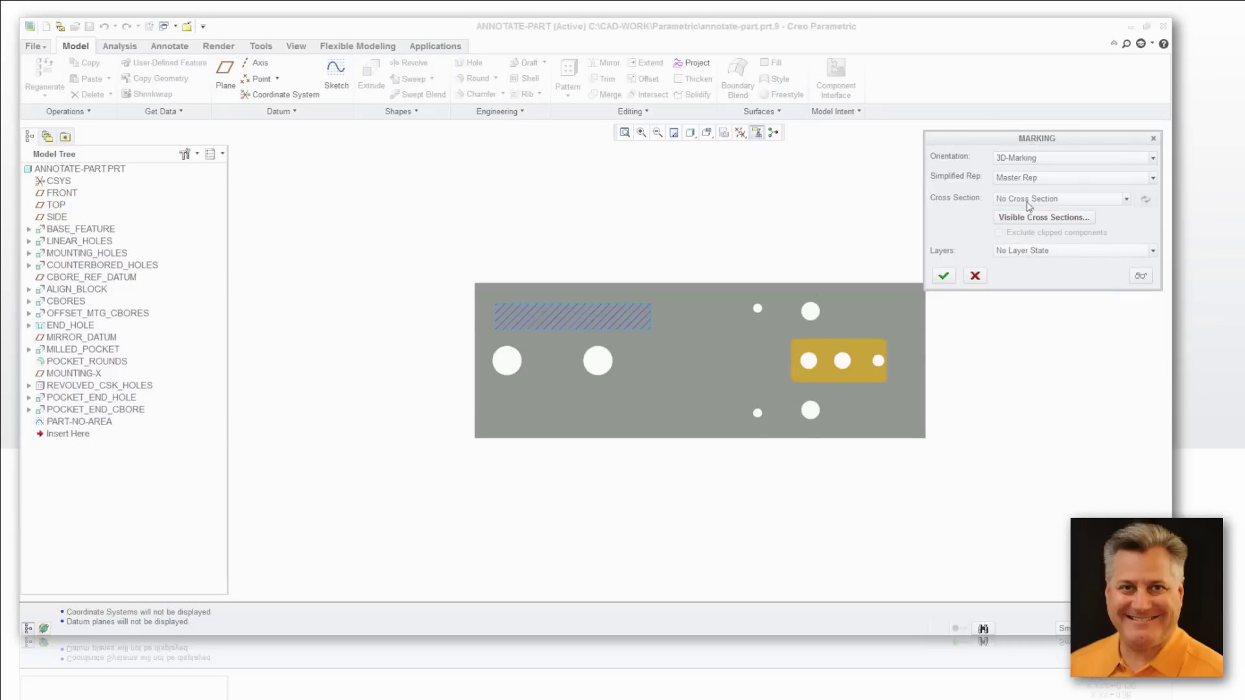
click(944, 275)
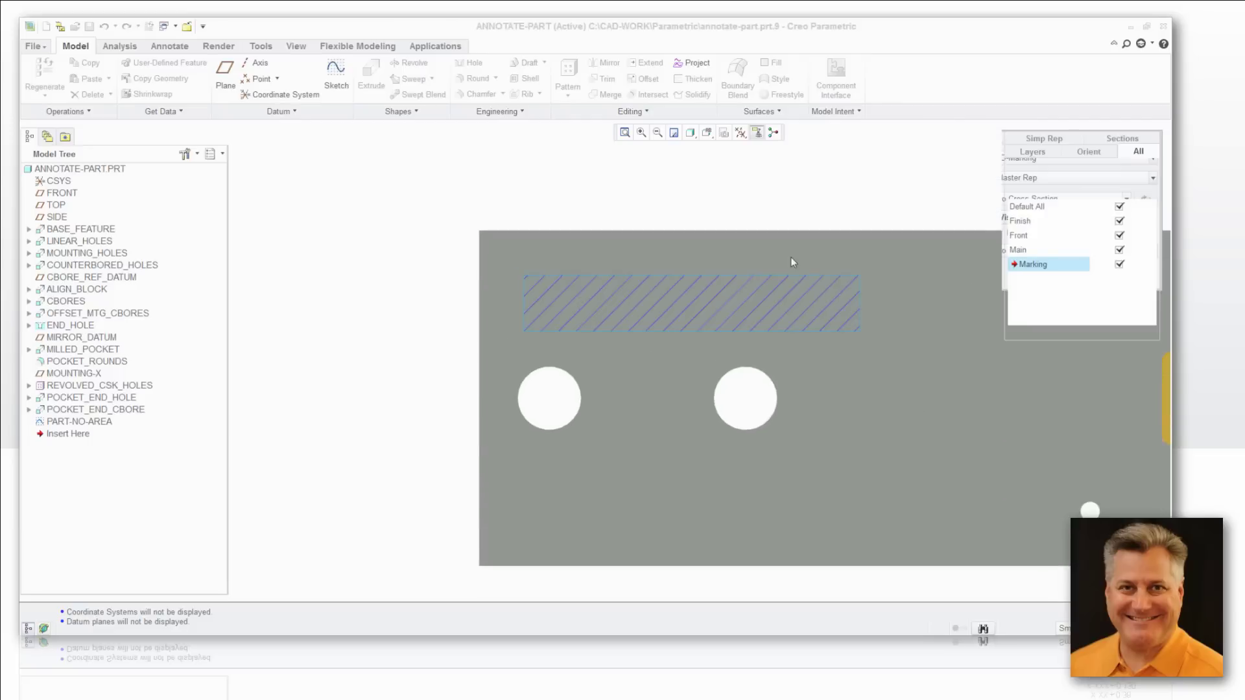
click(1140, 353)
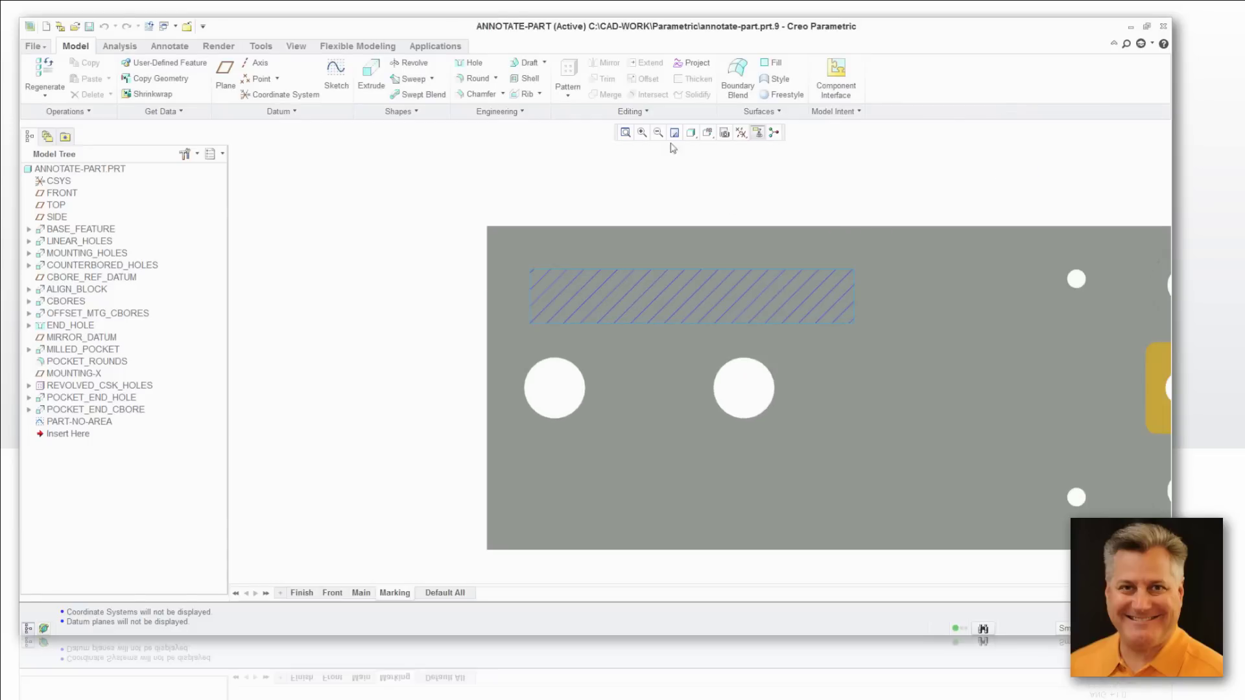
- Display the model as Shading With Edges and look through the Finish, Front, Main, Marking and Default All combined views
click(693, 135)
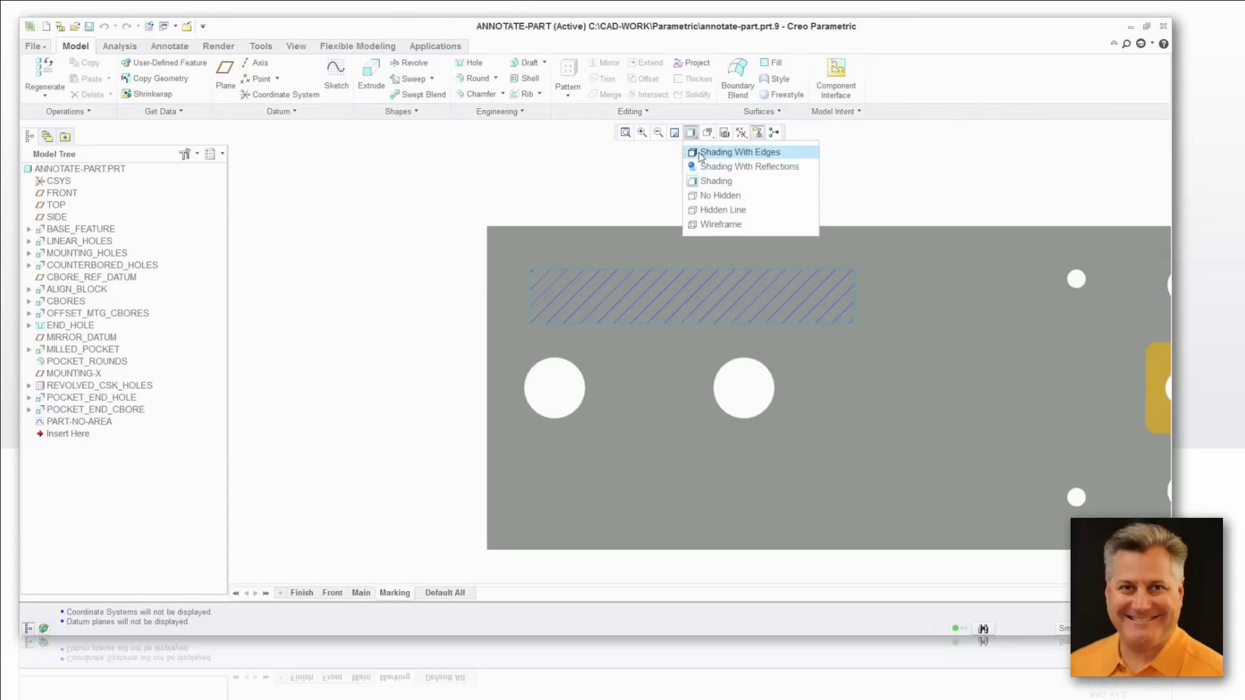
click(701, 153)
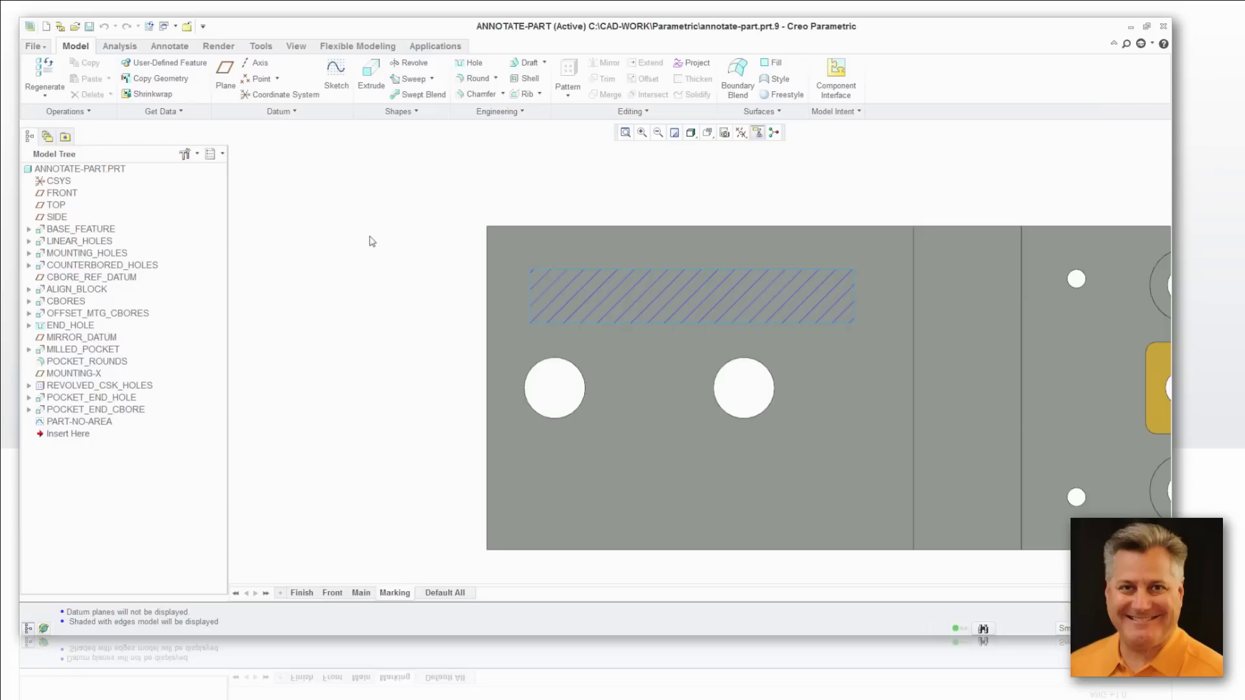
click(302, 594)
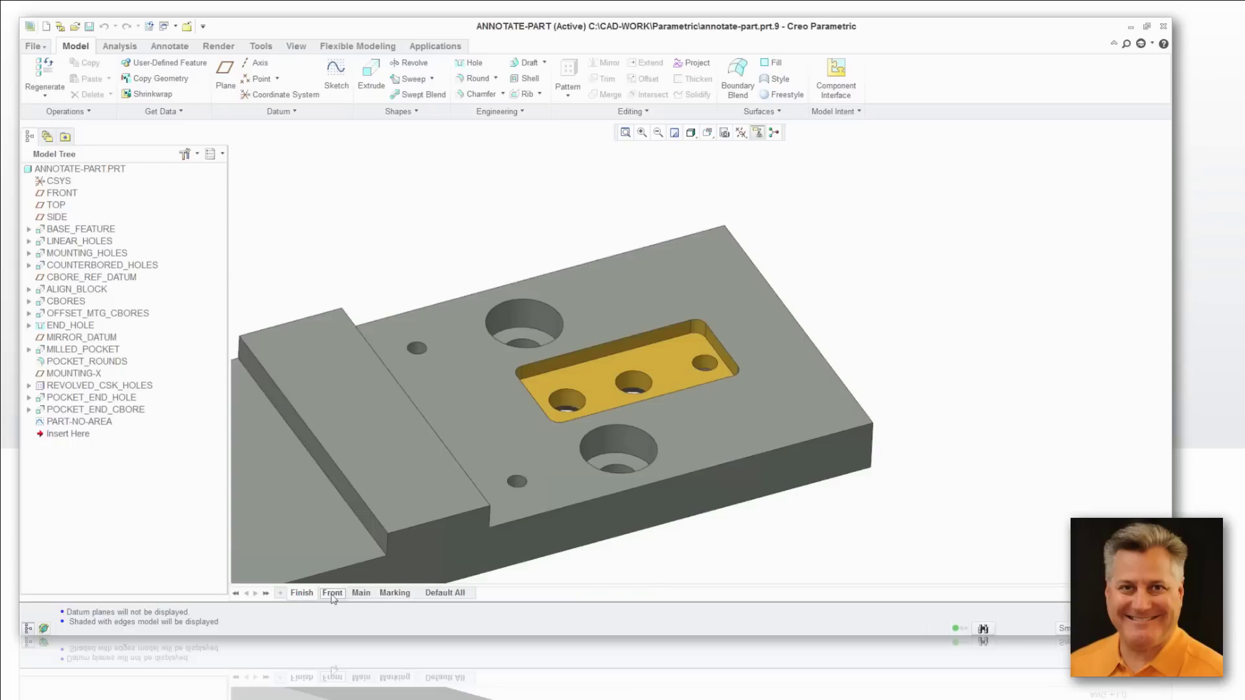
click(331, 594)
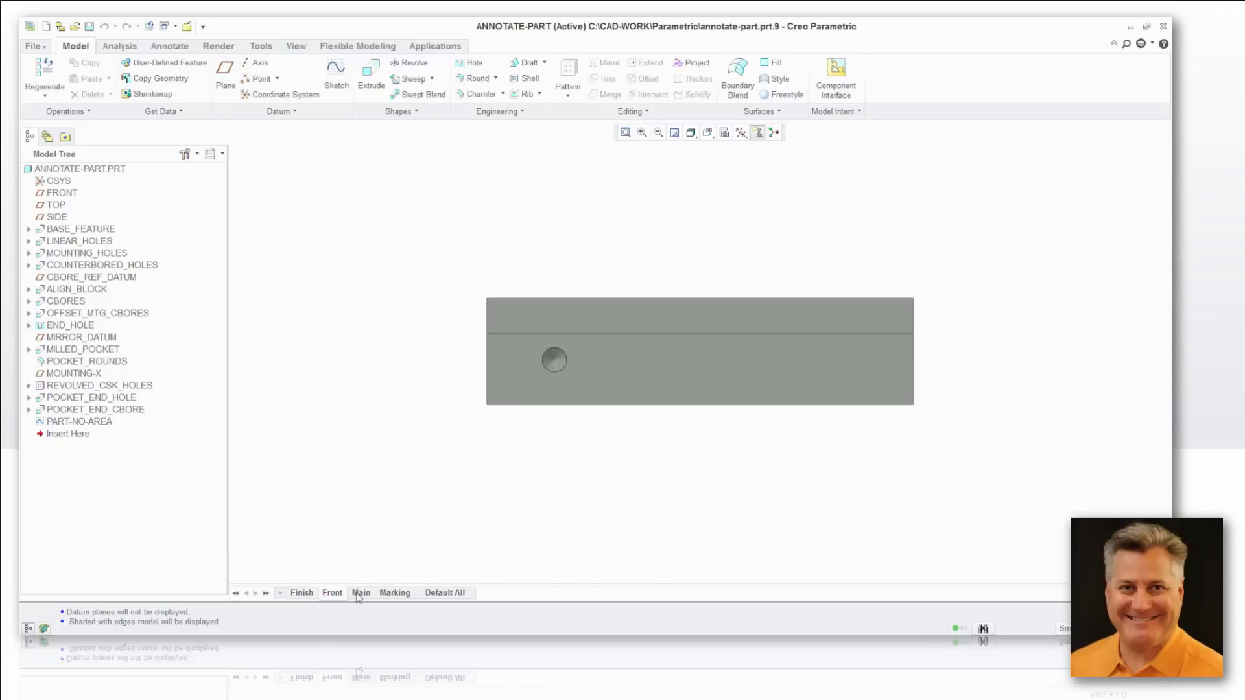
click(358, 593)
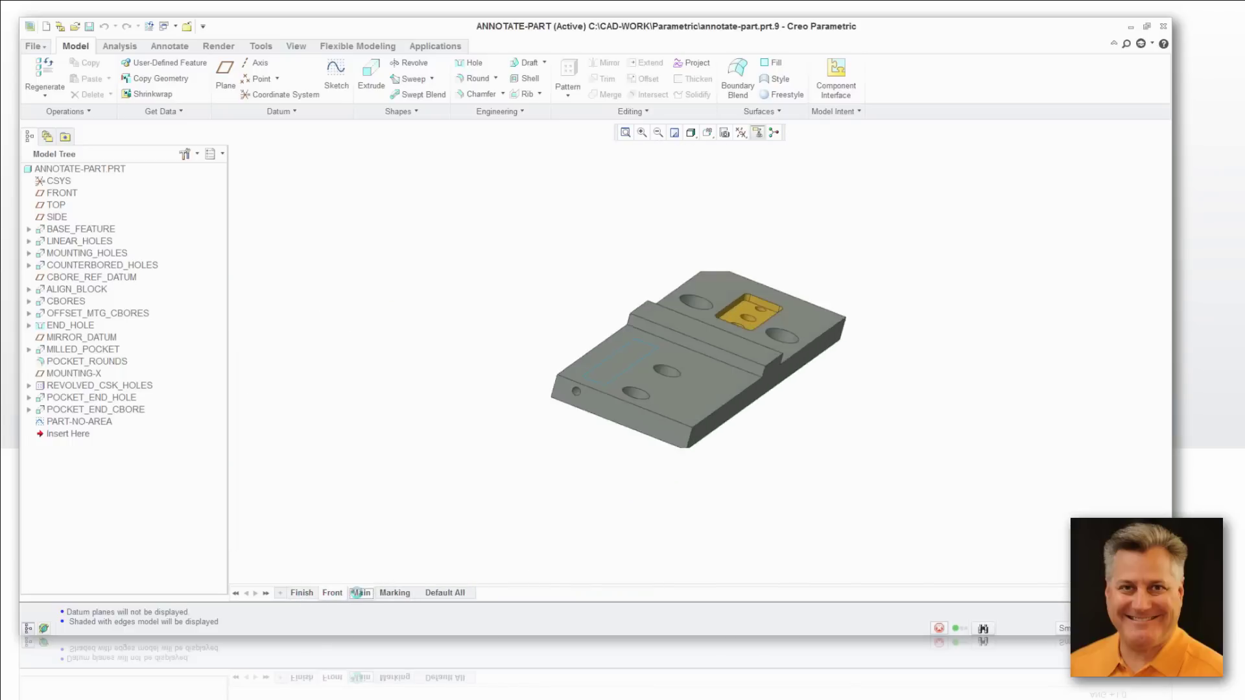
click(390, 594)
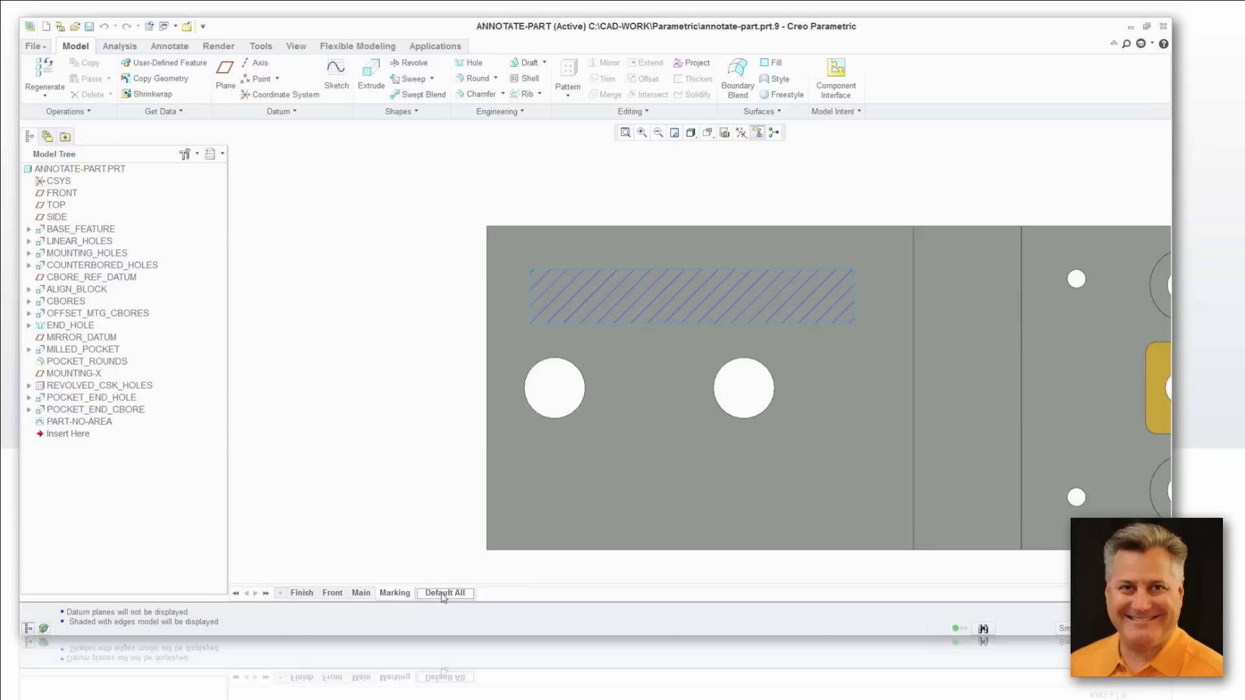
click(441, 594)
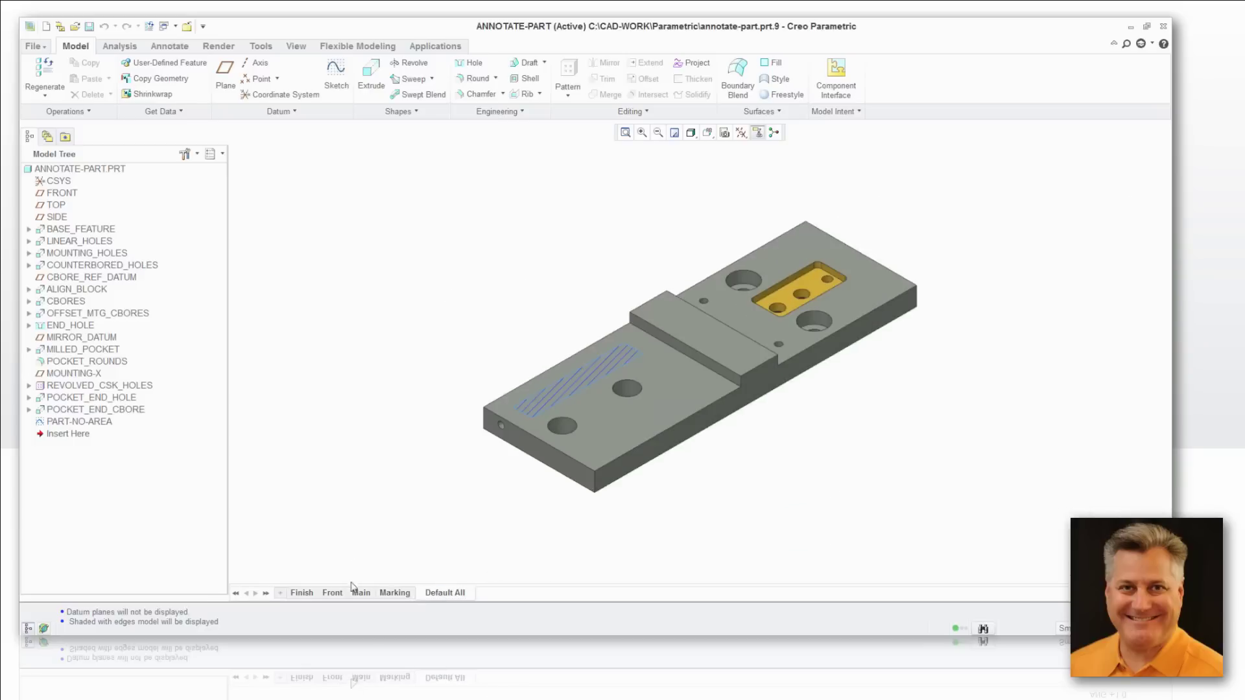
- Activate the Main combined view and set TOP as the active annotation plane for annotating the model
mouse_move(364, 595)
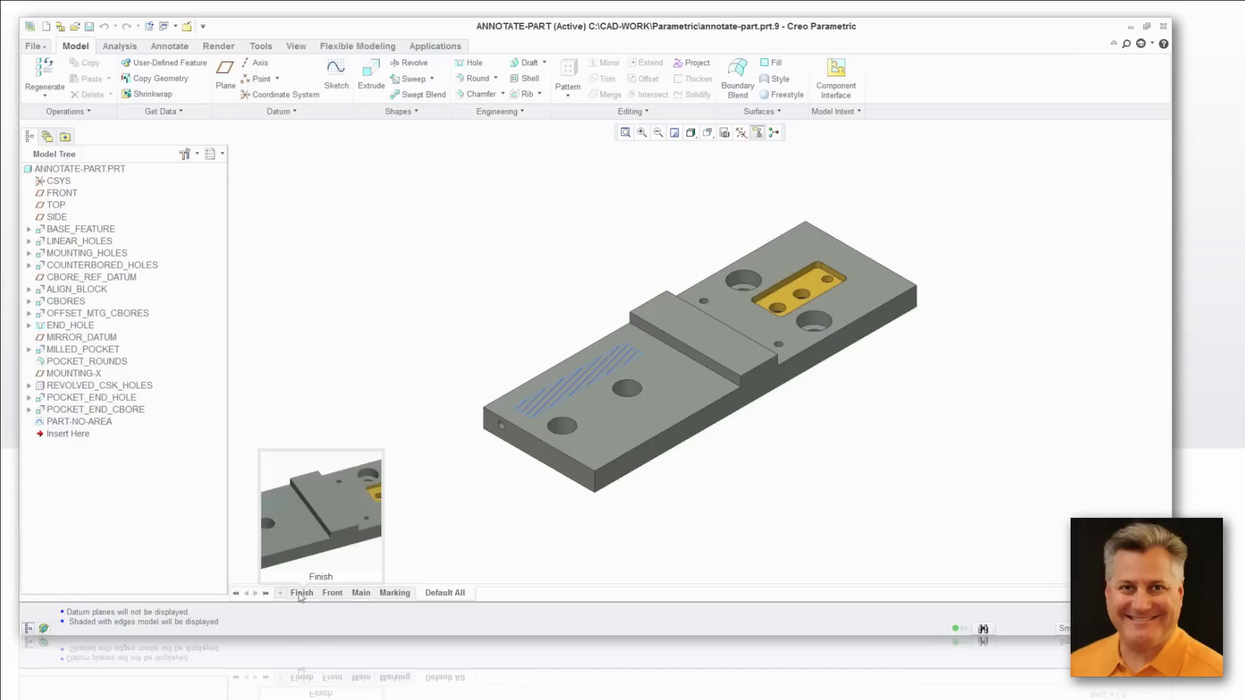
click(367, 598)
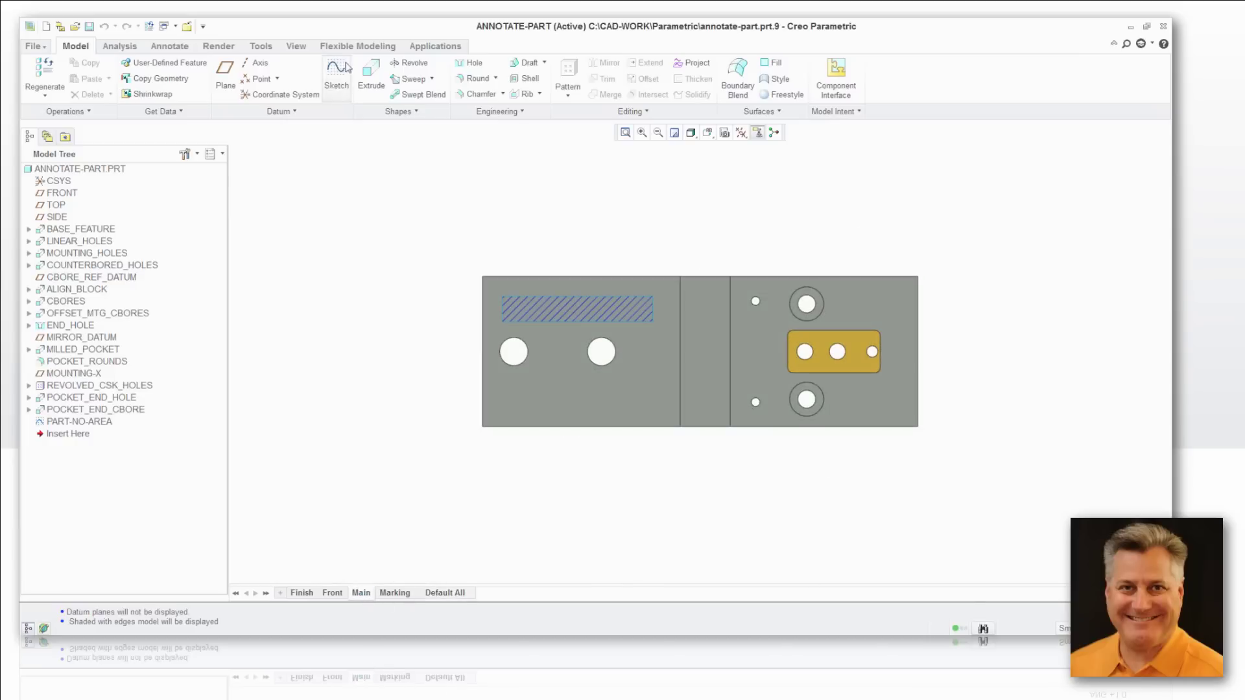
click(181, 46)
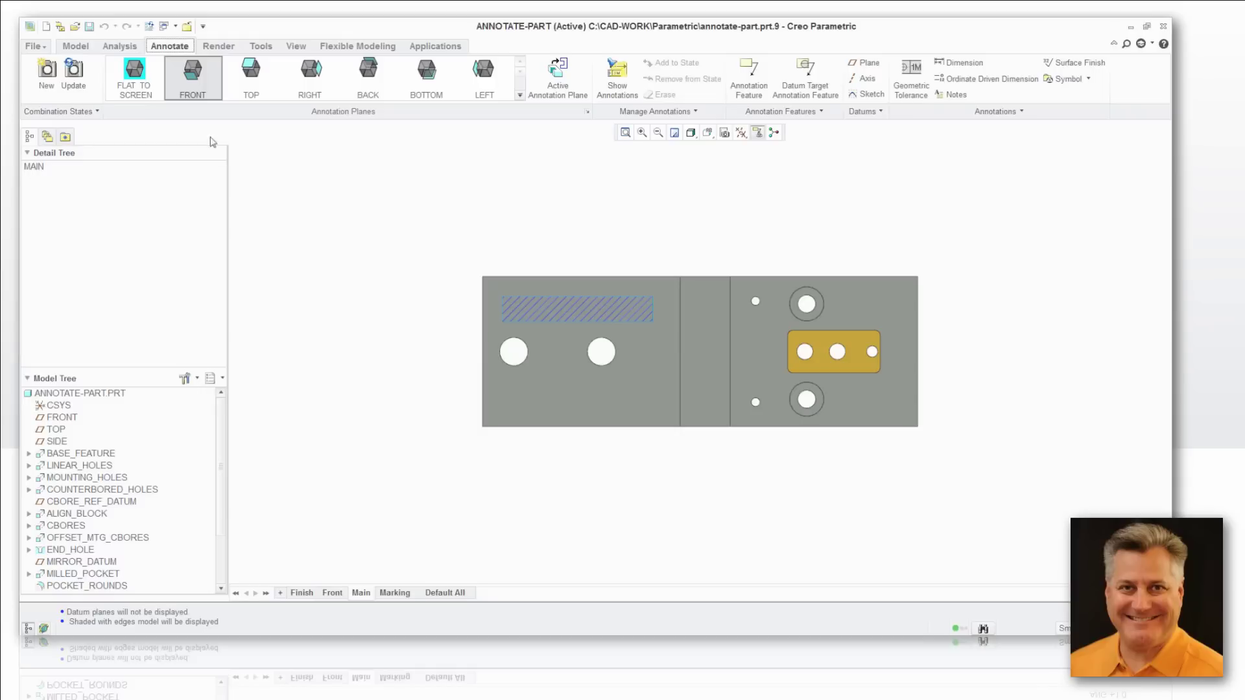
click(245, 78)
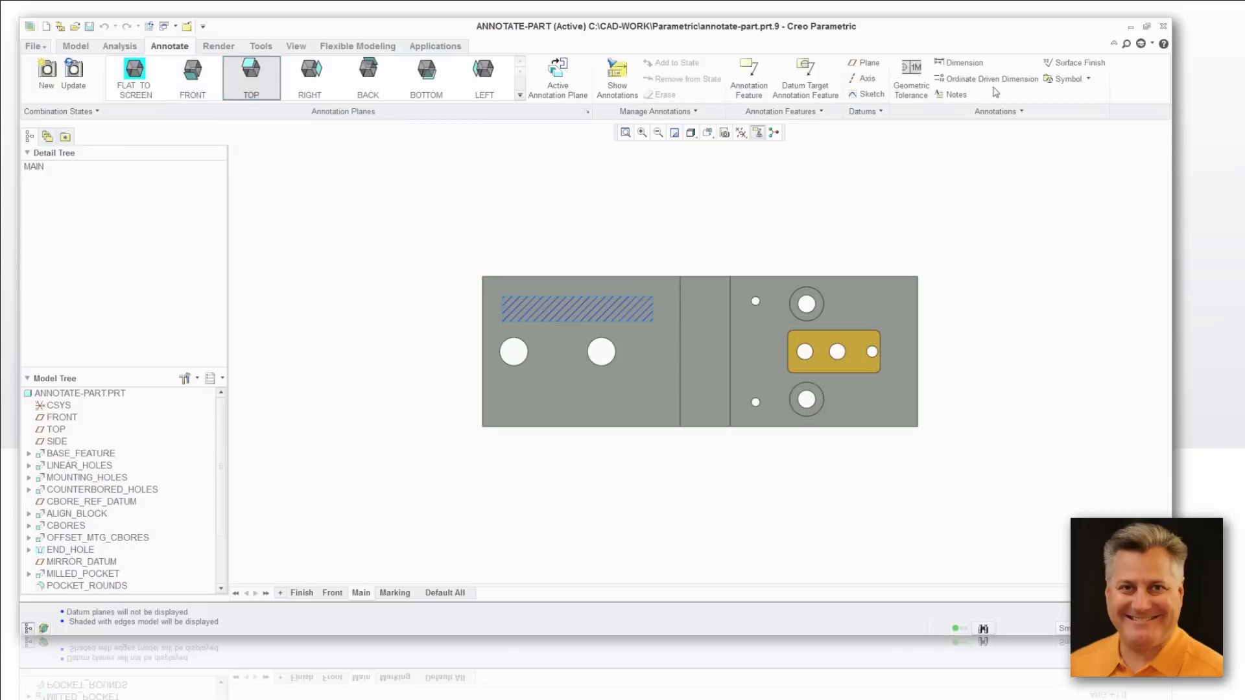
- Dimension the plate's overall length and the distance from its left end to the raised block, placing both below the part
click(960, 62)
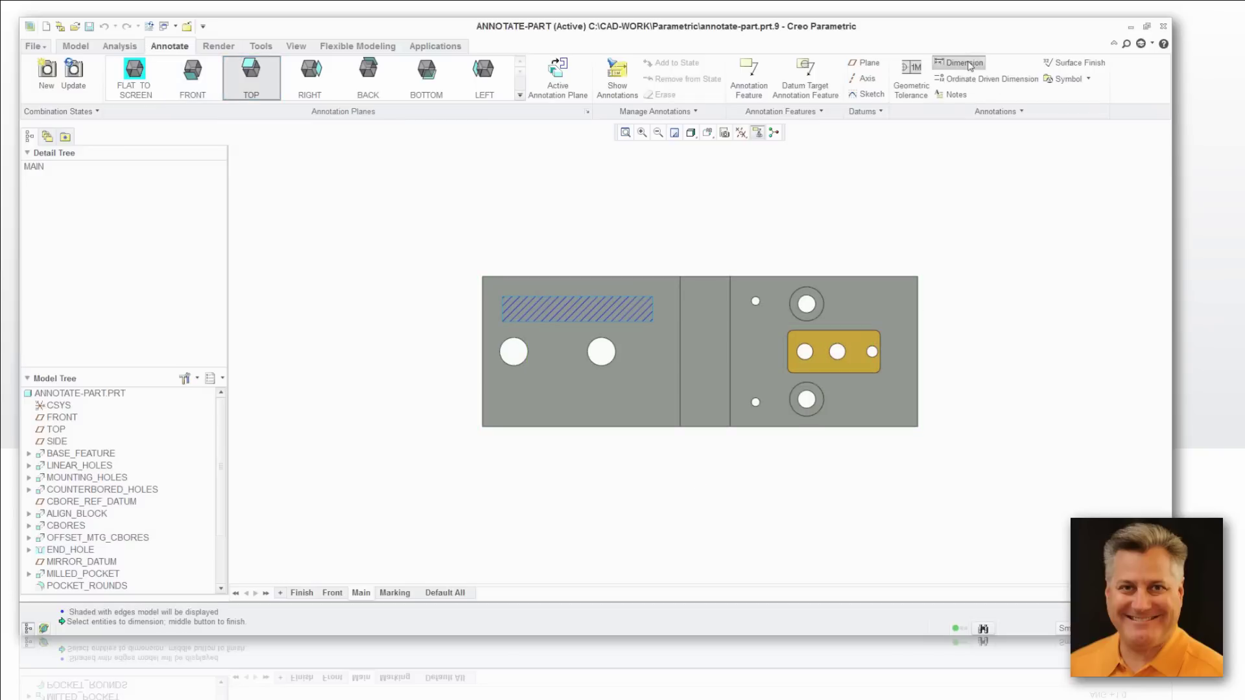
click(482, 413)
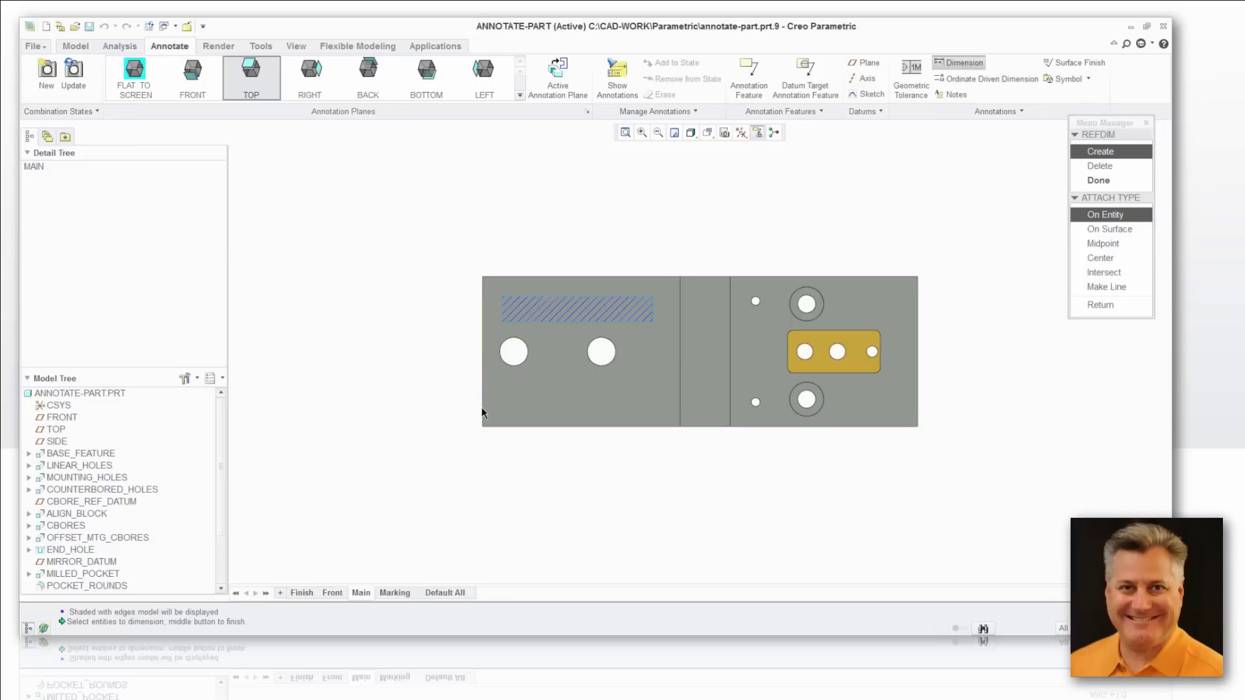
click(918, 399)
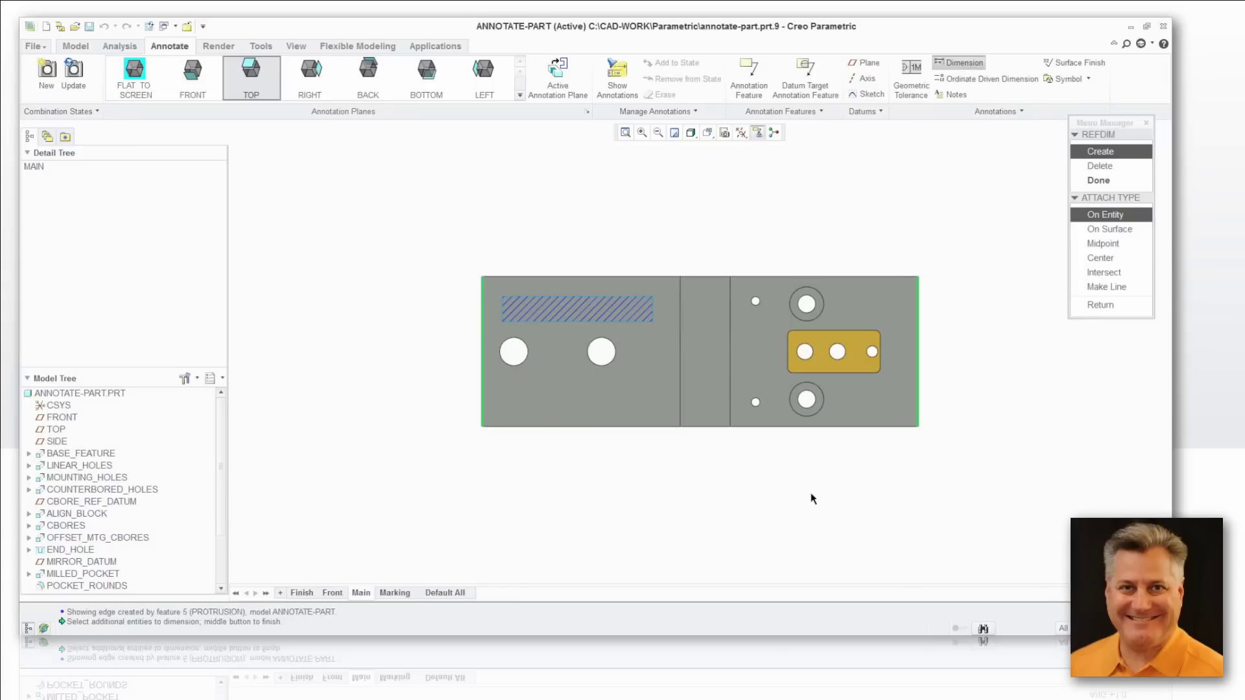
middle_click(707, 495)
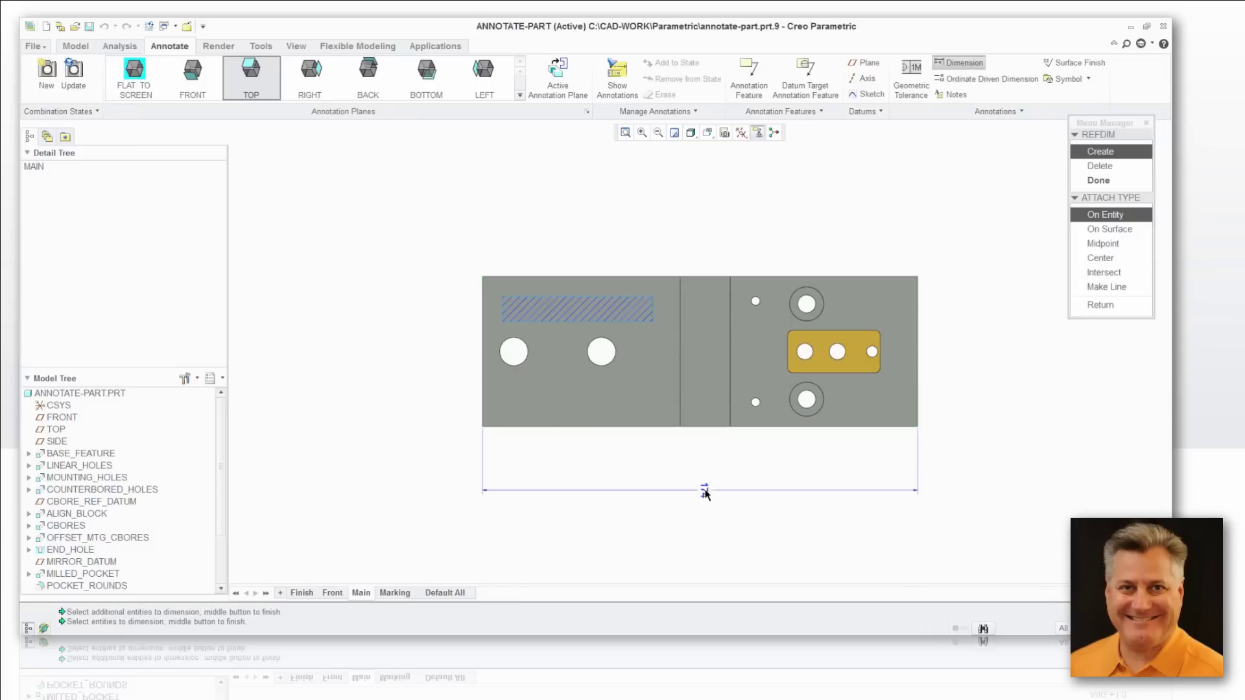
click(483, 405)
click(680, 388)
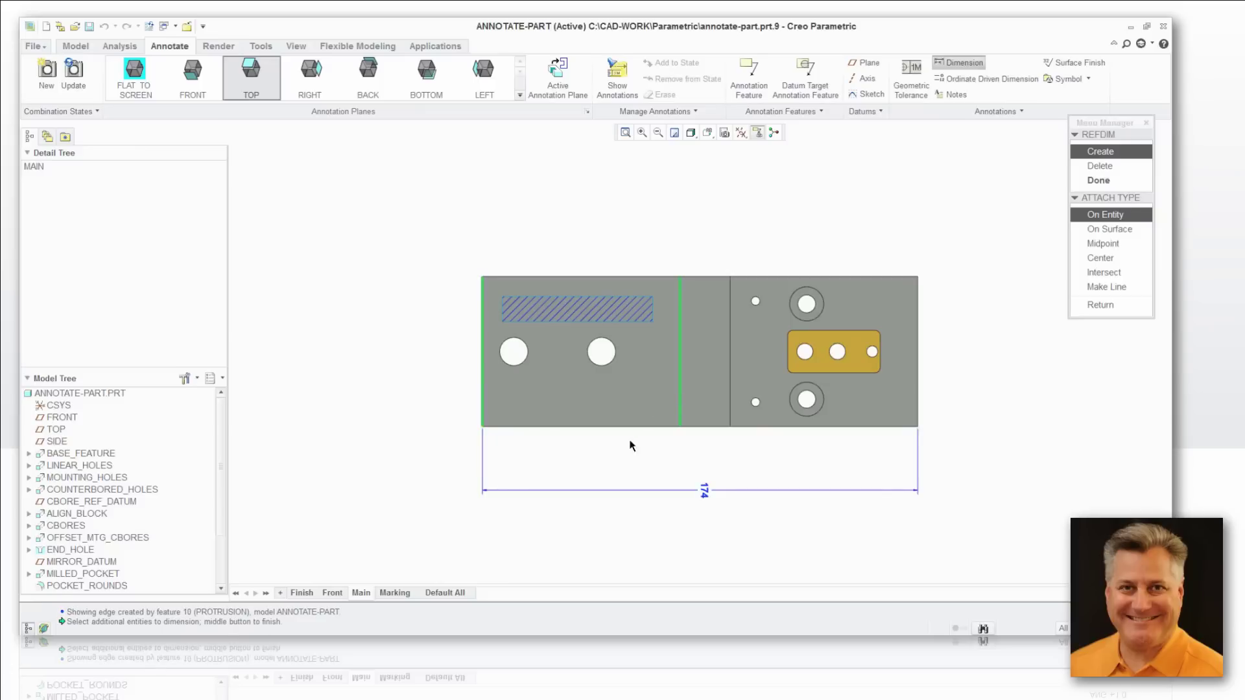
middle_click(599, 454)
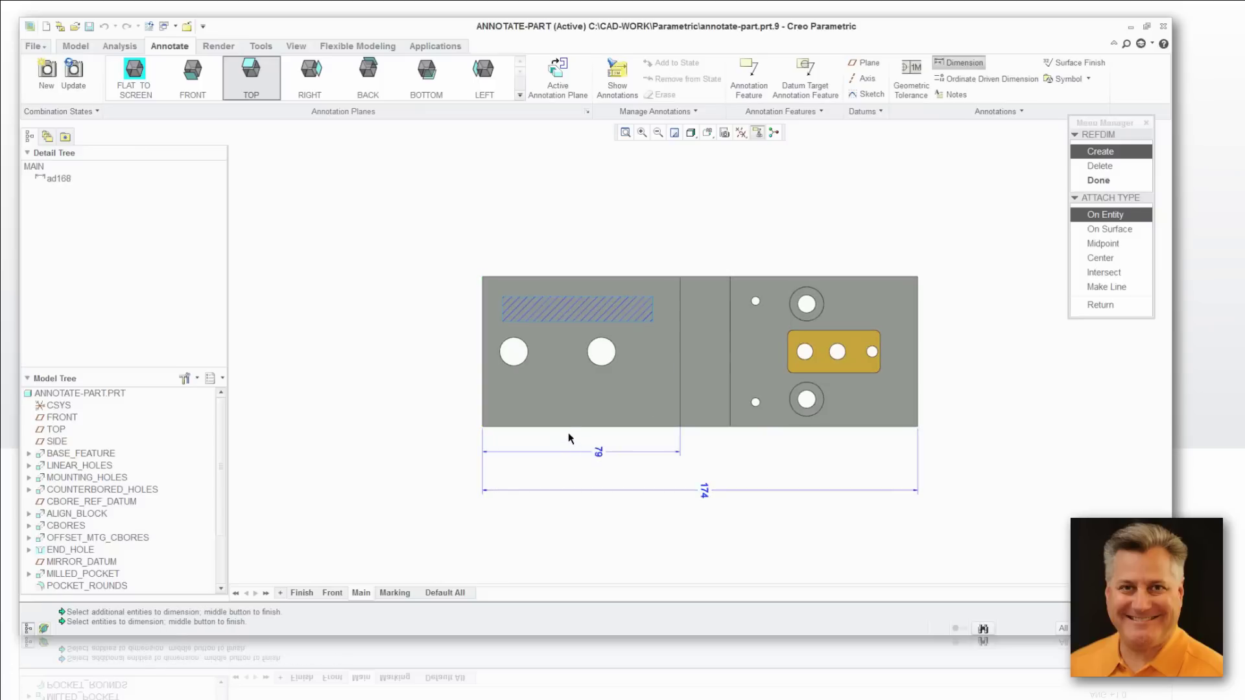
- Dimension the plate's width beside its left end and the raised block's width above the part, ending the dimensioning
click(568, 427)
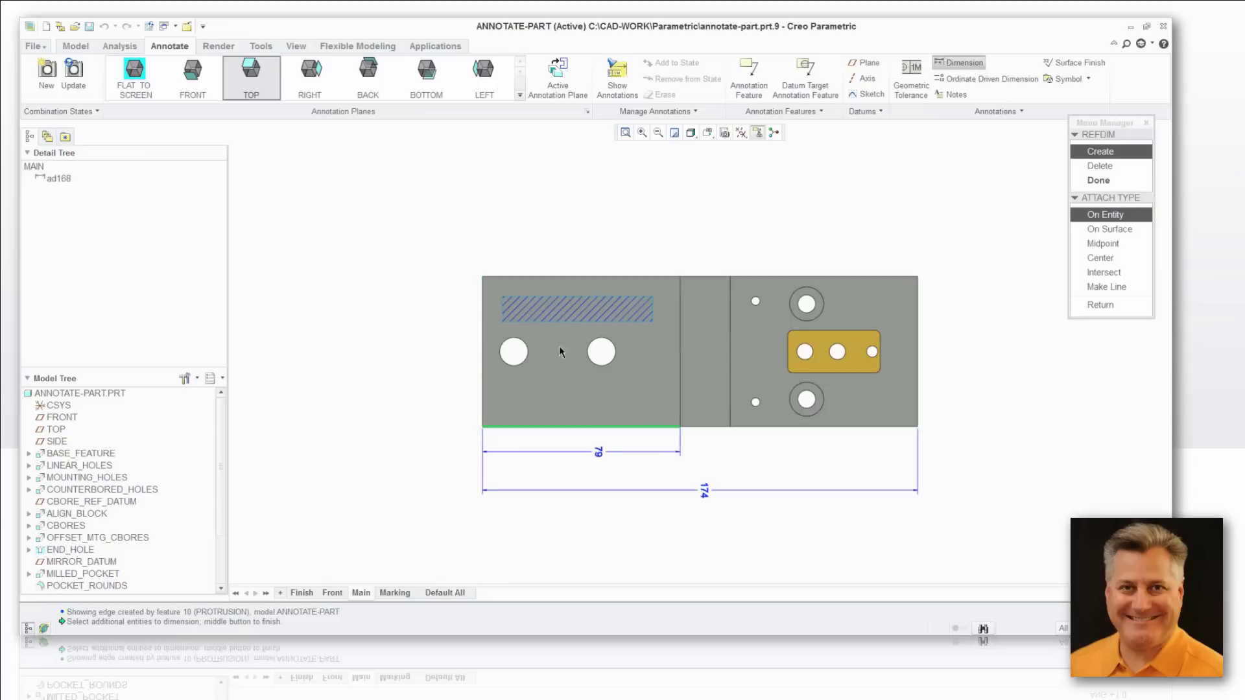
click(566, 276)
middle_click(422, 351)
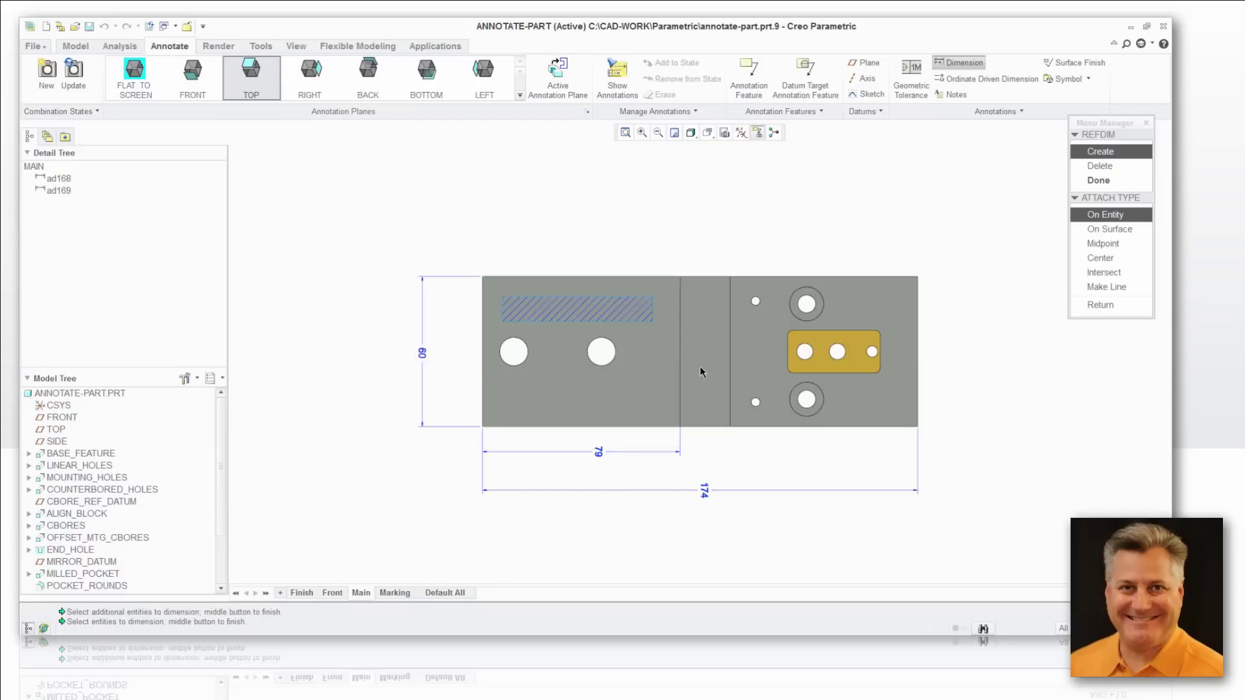
click(679, 358)
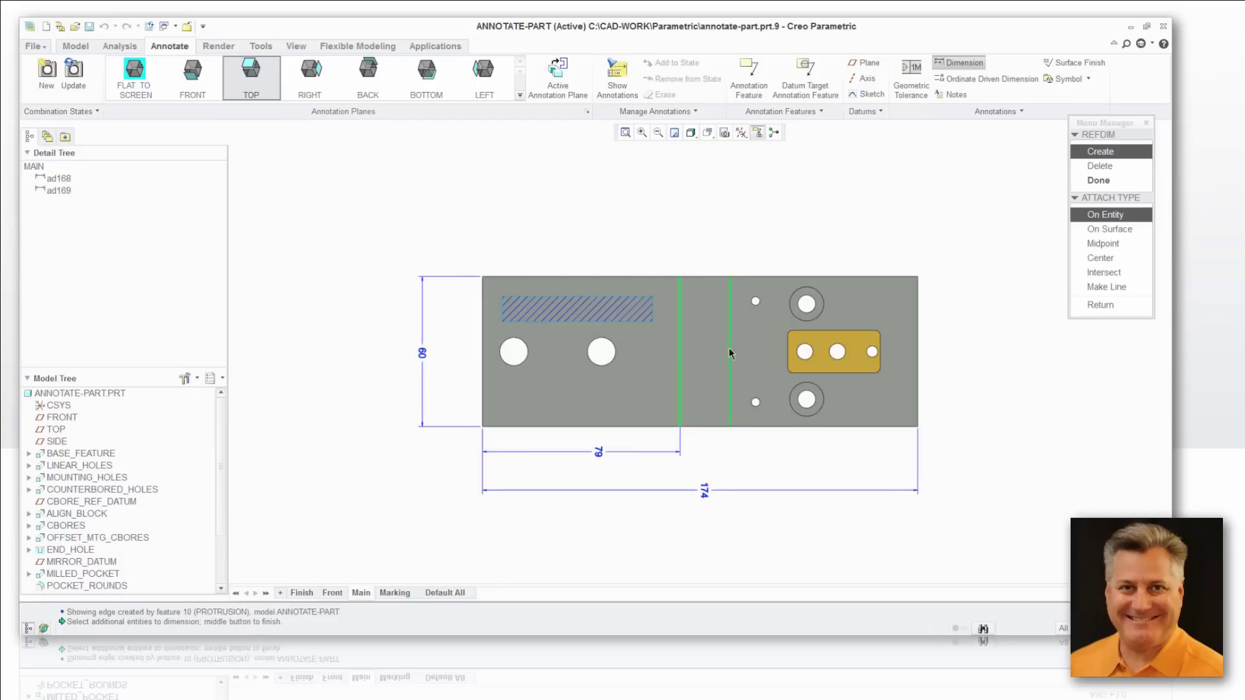
middle_click(702, 242)
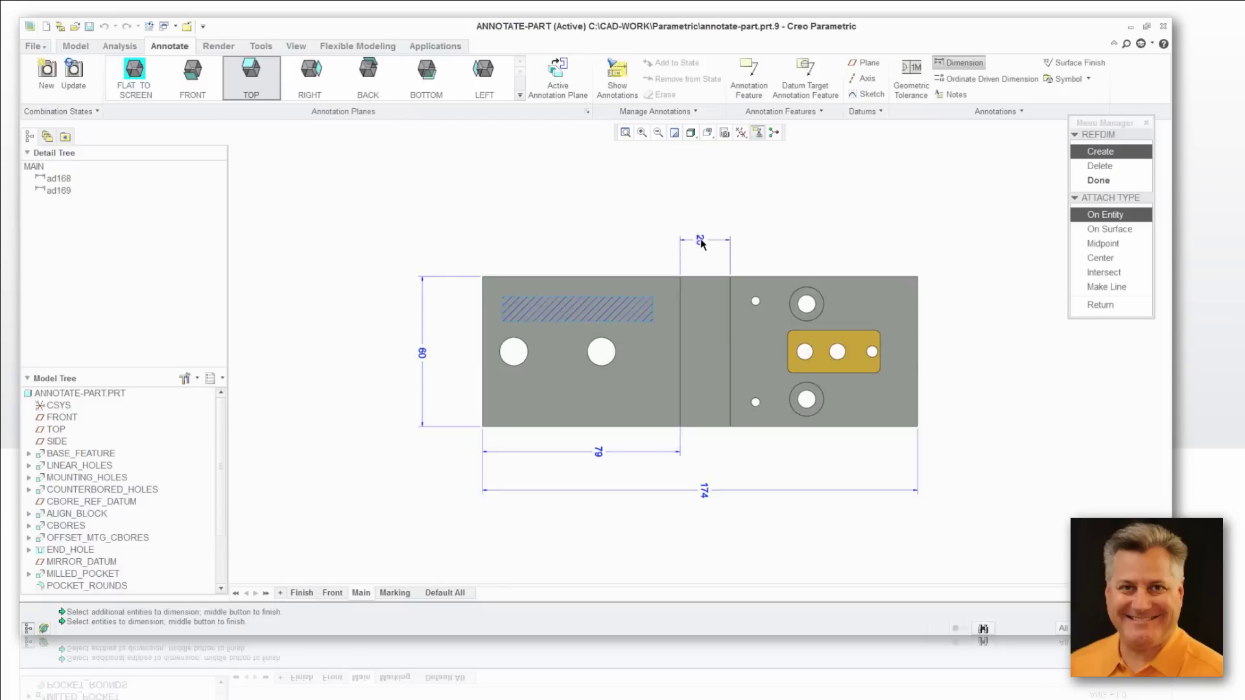
click(1129, 304)
click(1019, 256)
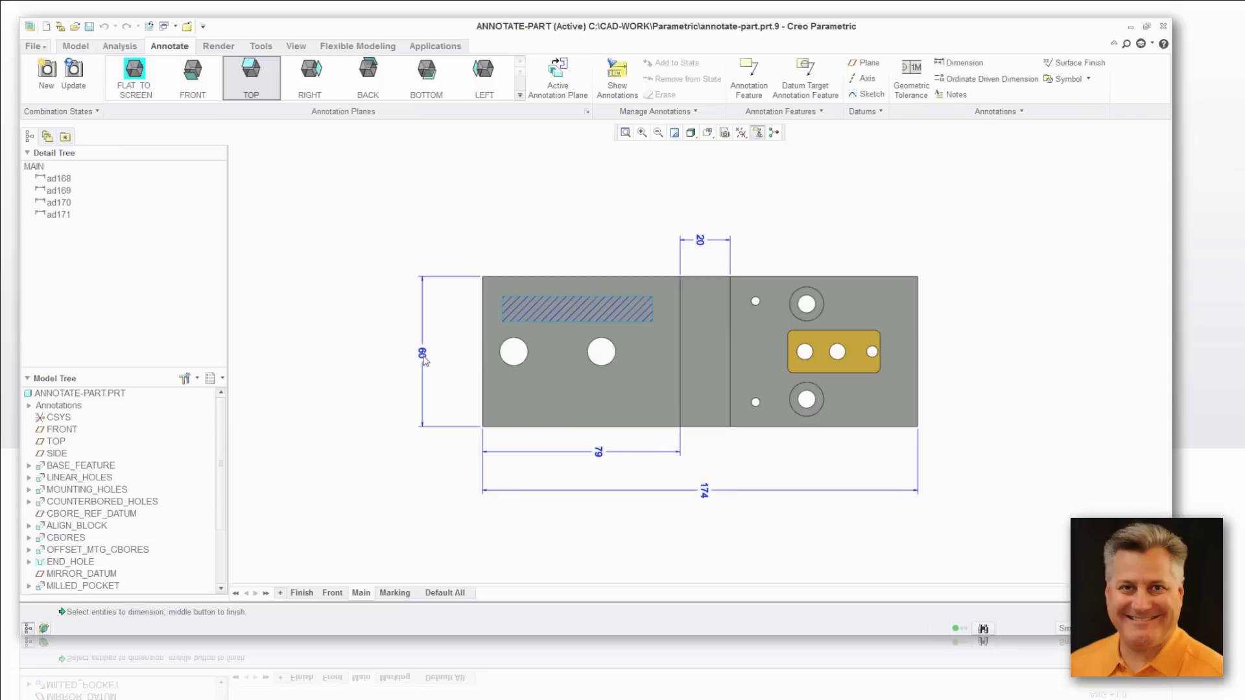
- Rotate the text of all four dimensions by 90 degrees on the TOP annotation plane
click(700, 246)
ctrl+click(423, 353)
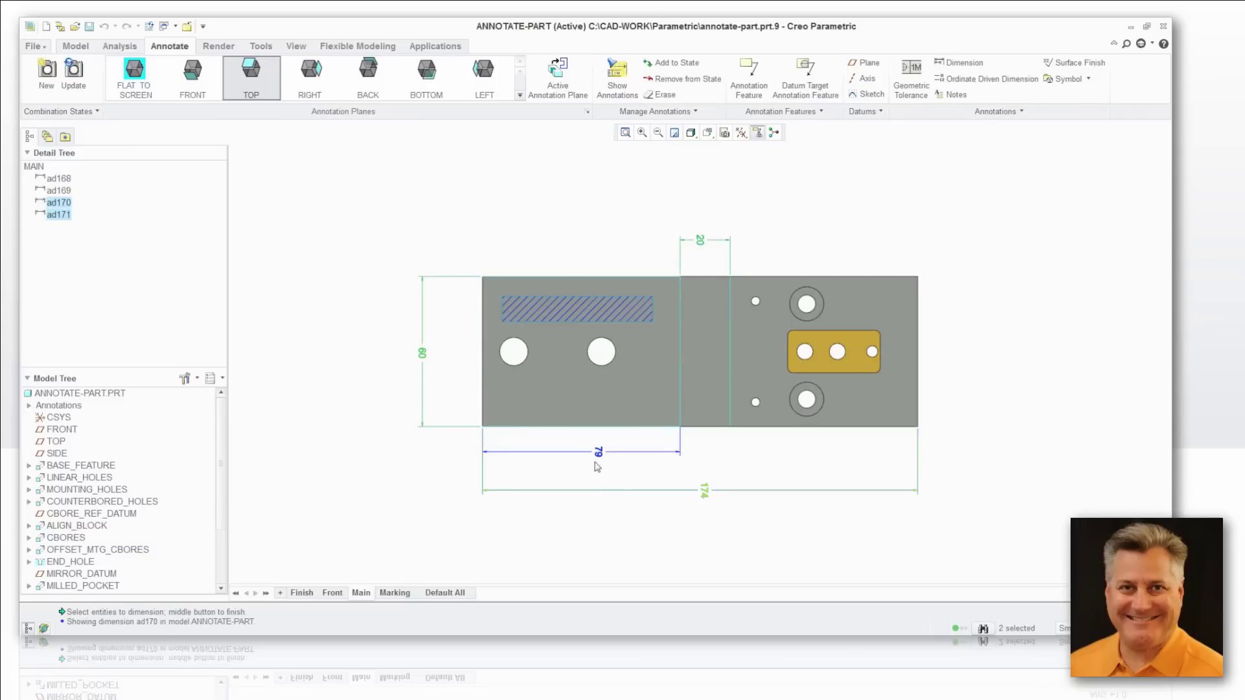
ctrl+click(598, 454)
ctrl+click(706, 495)
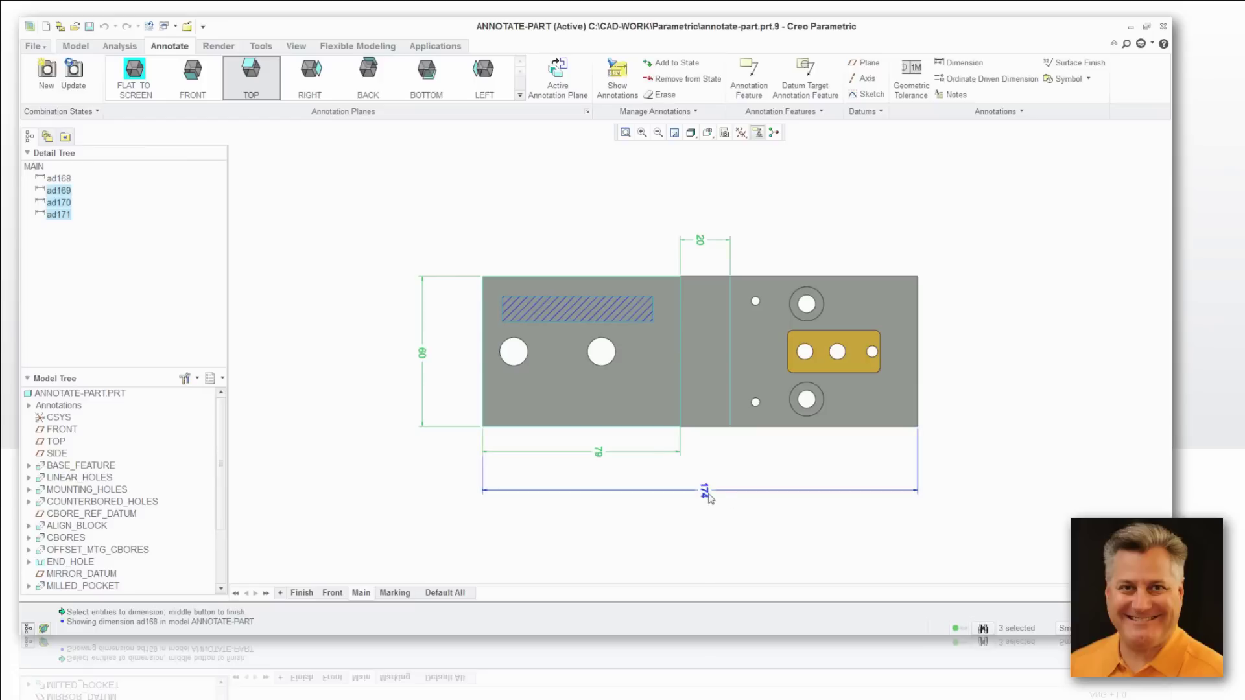
right_click(815, 226)
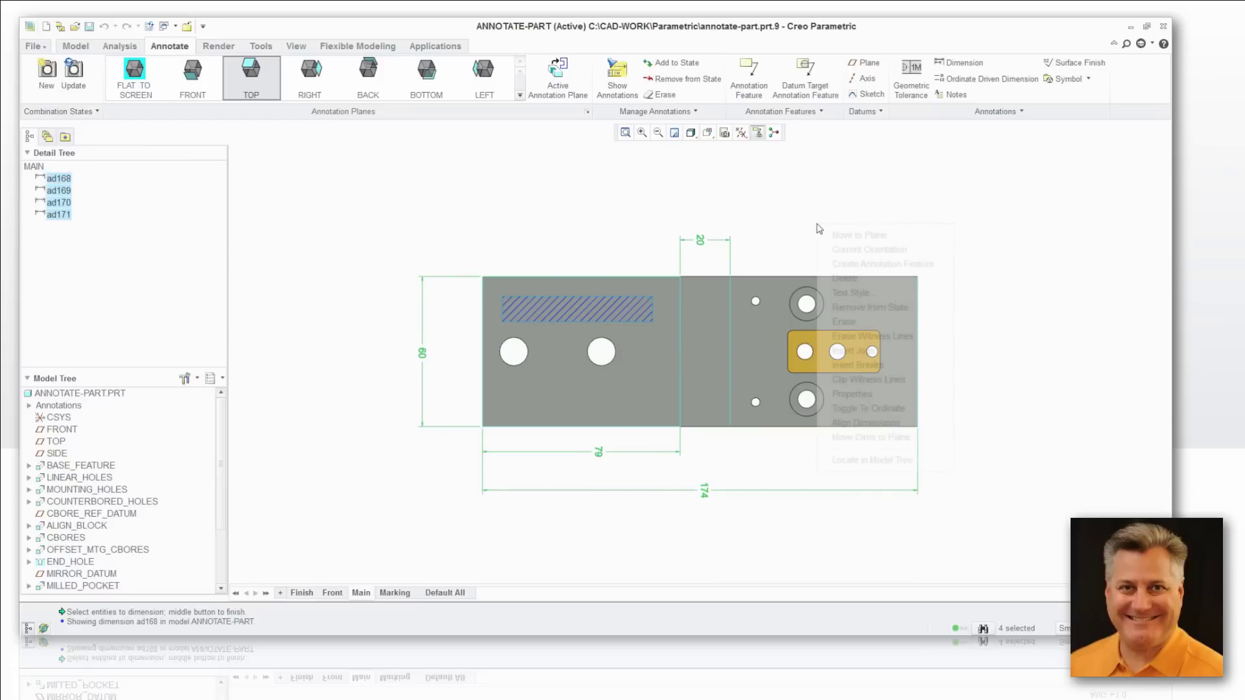
click(839, 251)
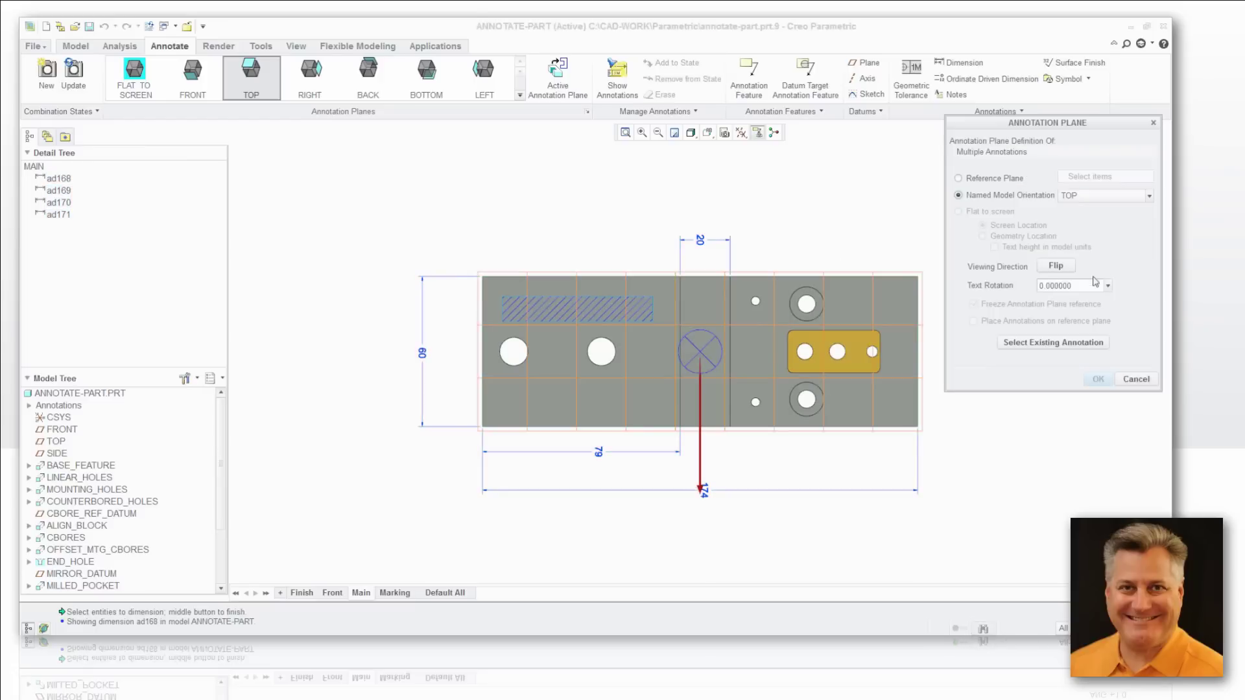
click(1109, 286)
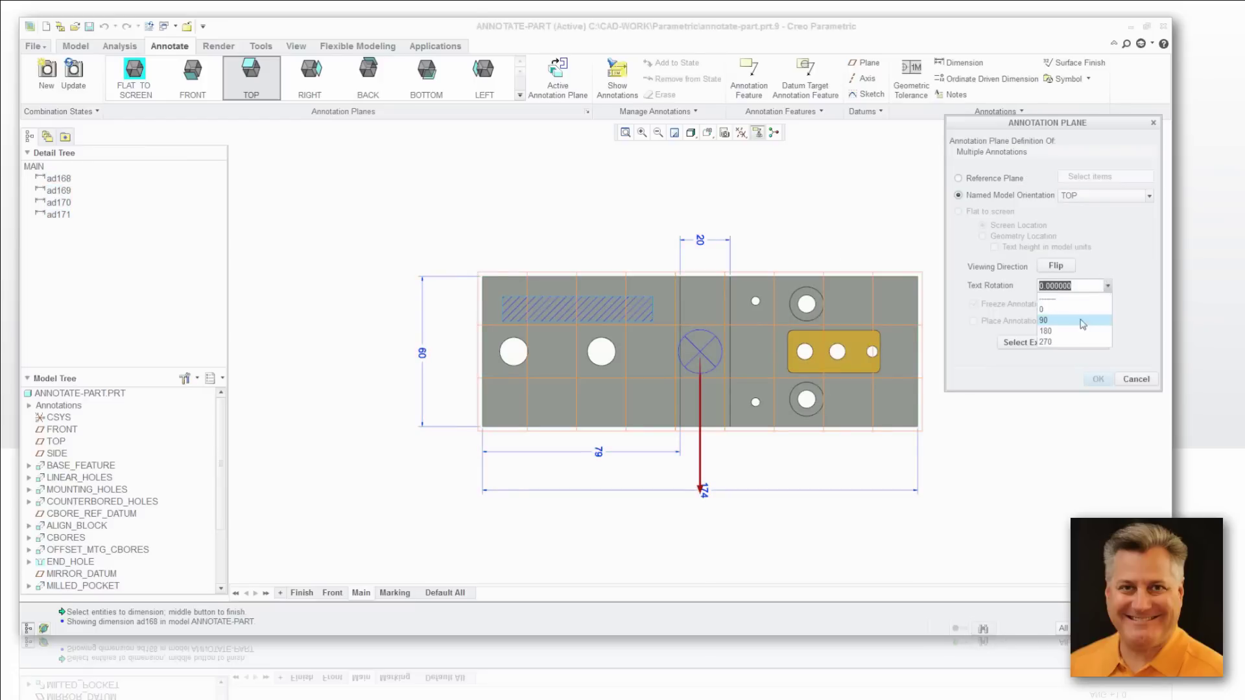
click(1050, 314)
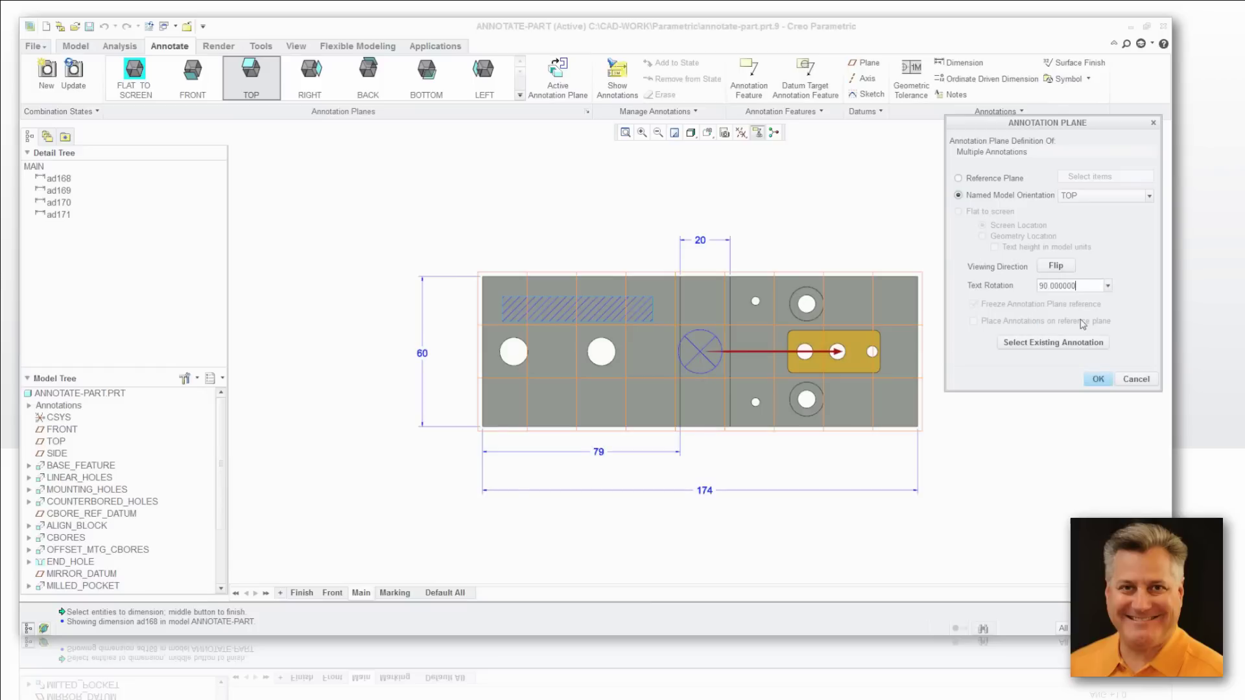
click(1098, 380)
- Reposition the four dimensions around the plate in the Main view, centring the block-width text and moving the overall length slightly farther below
click(705, 246)
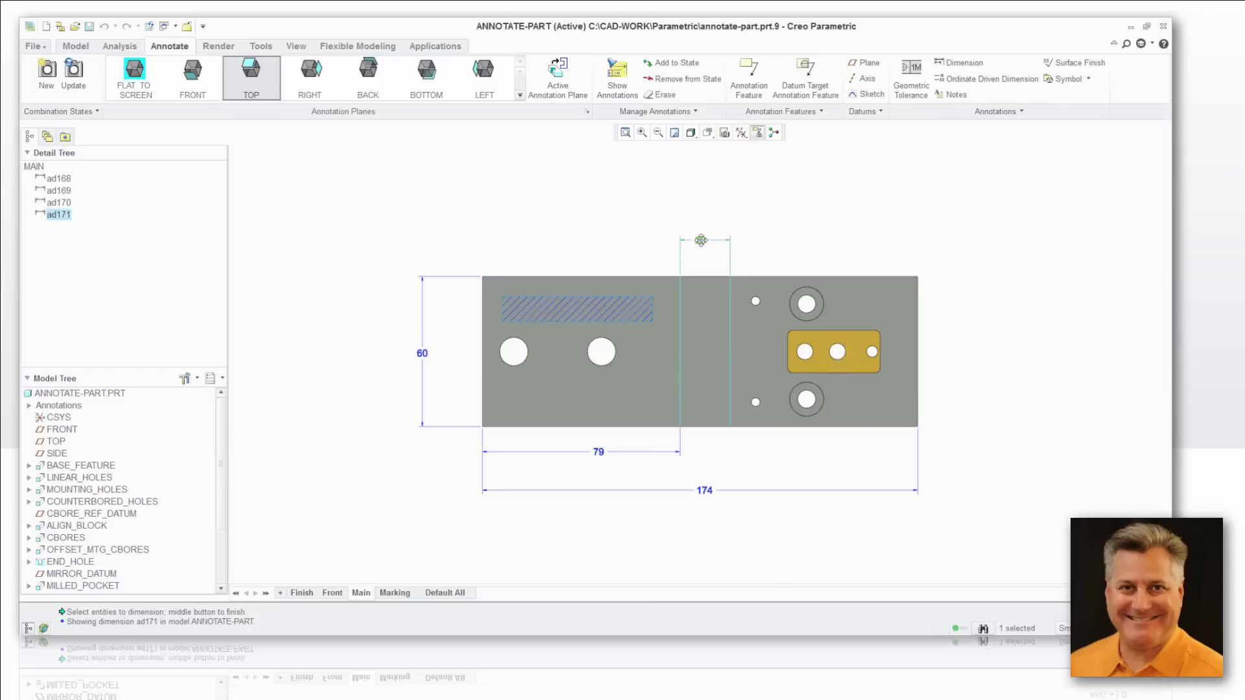
drag(705, 246, 706, 233)
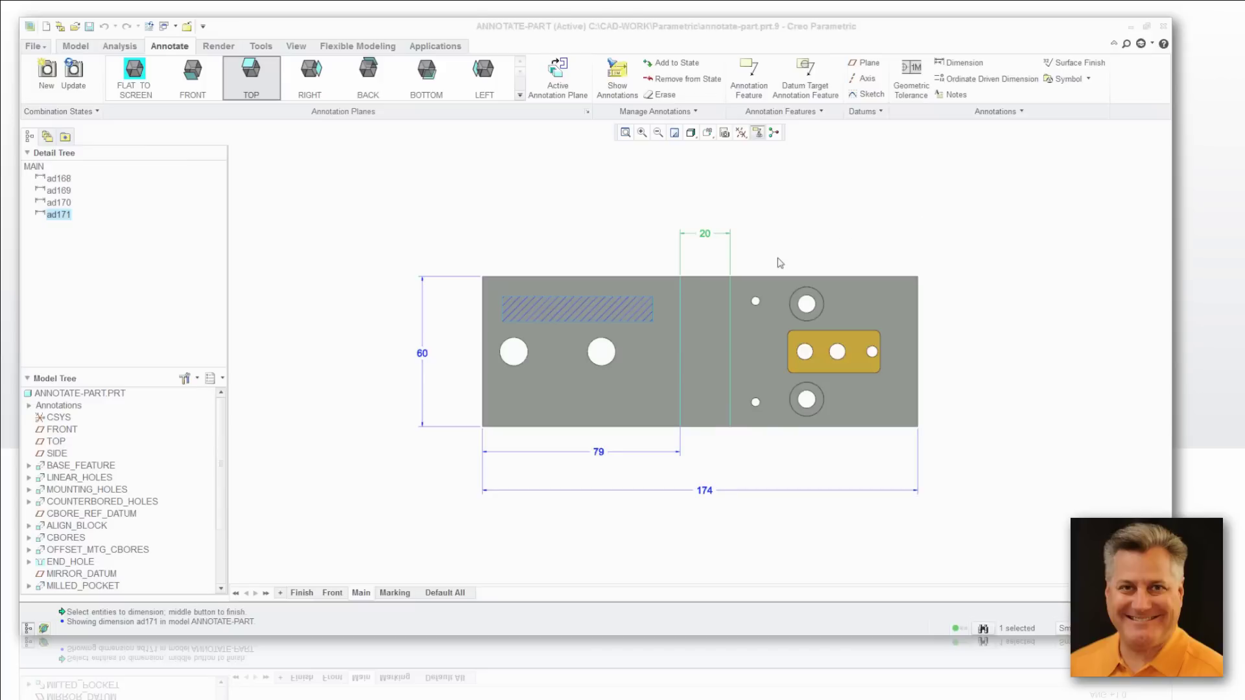
click(422, 357)
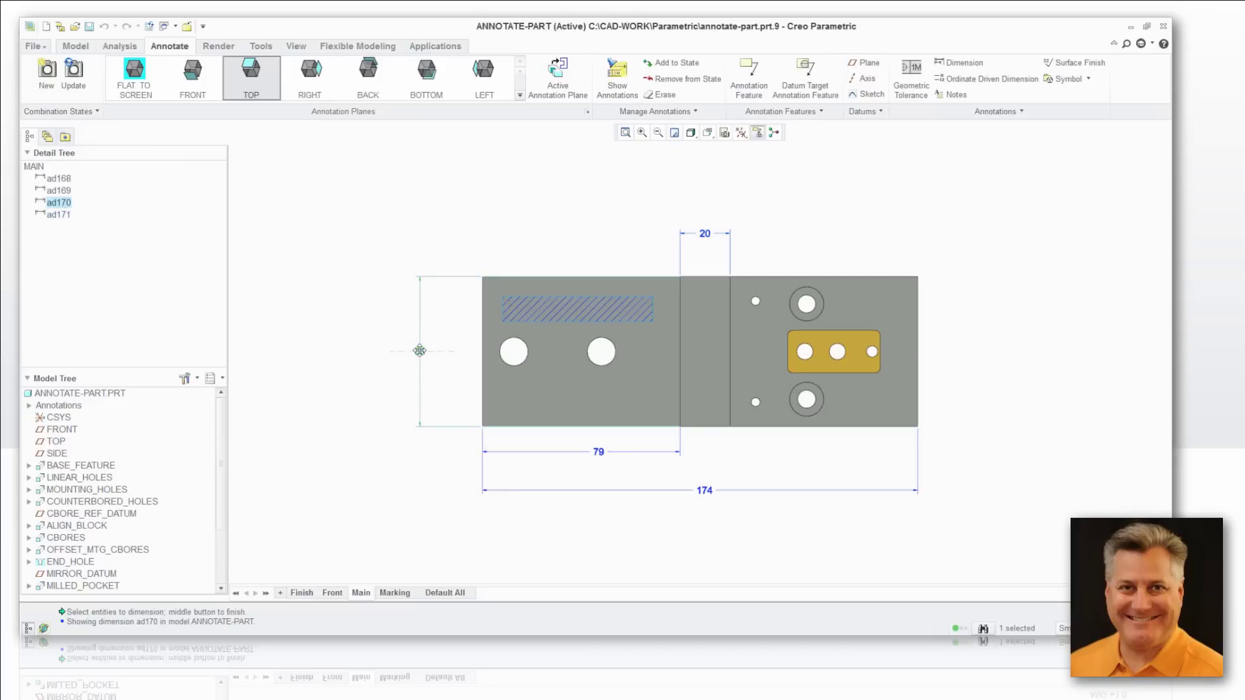
click(597, 452)
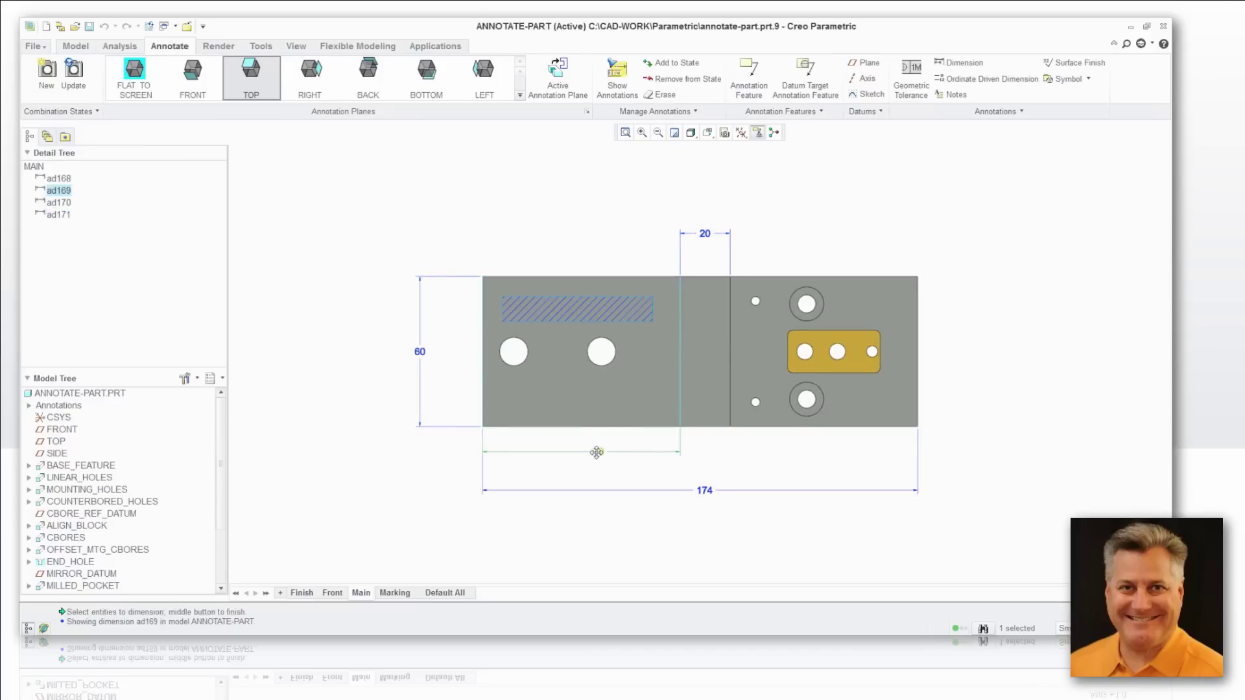
drag(597, 452, 576, 452)
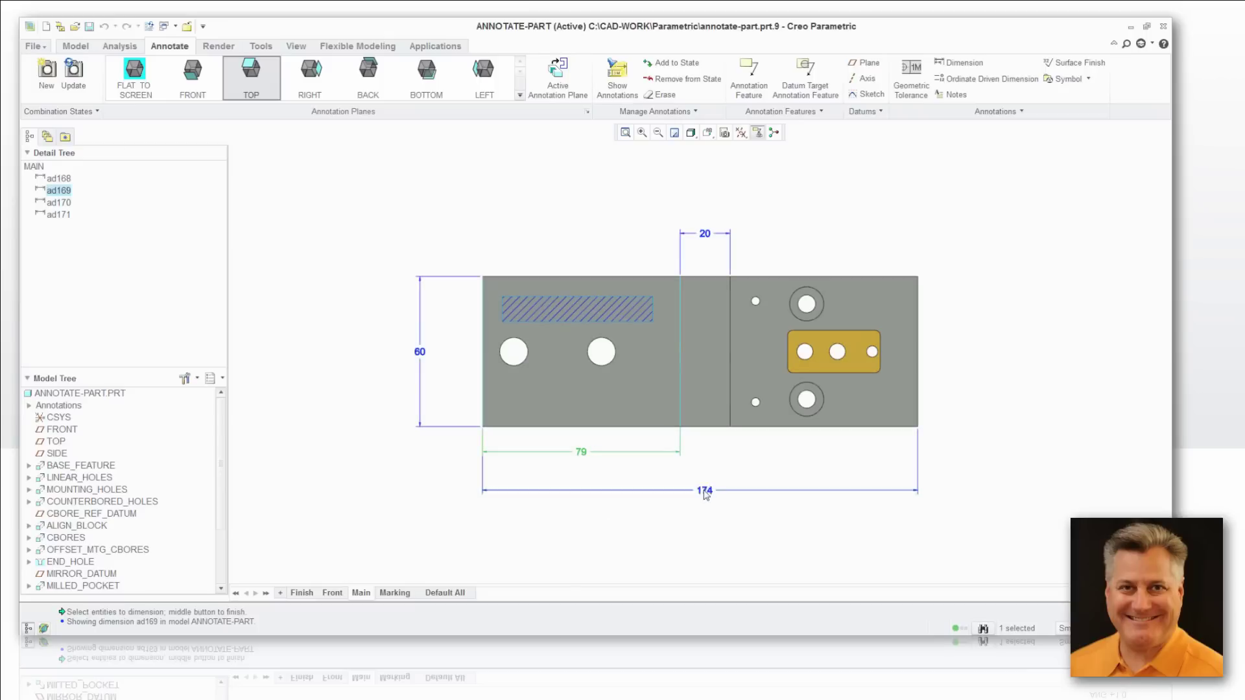
drag(707, 494, 704, 497)
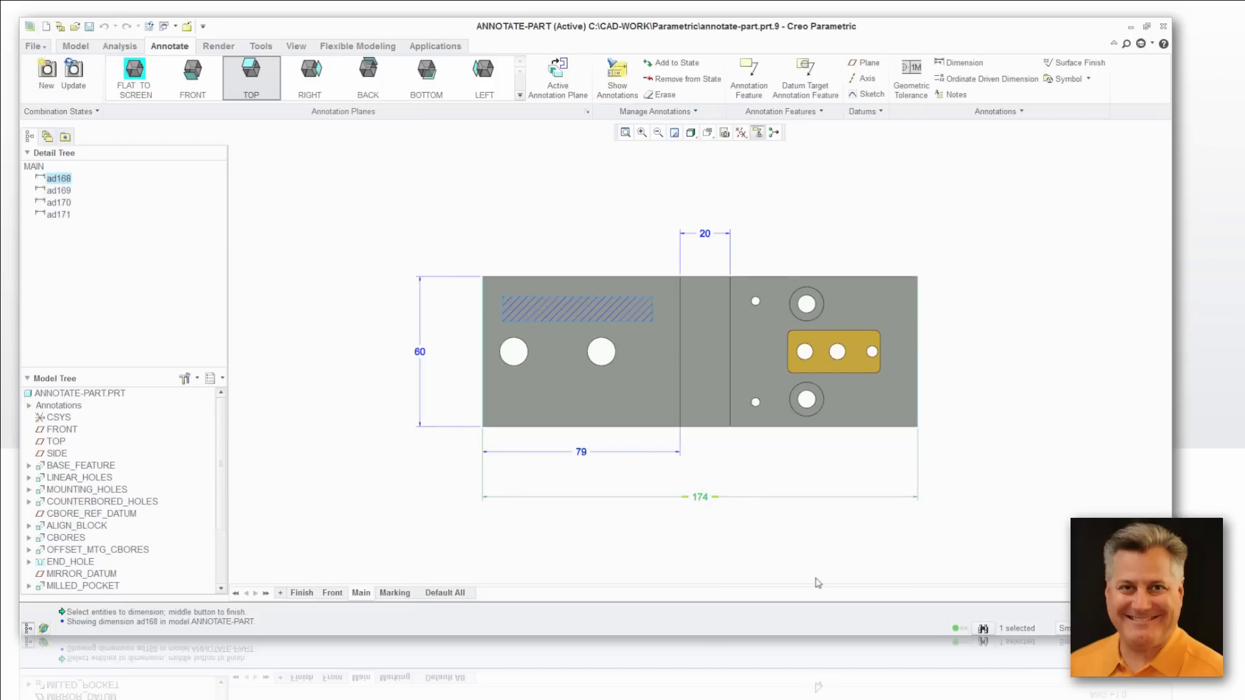
click(815, 531)
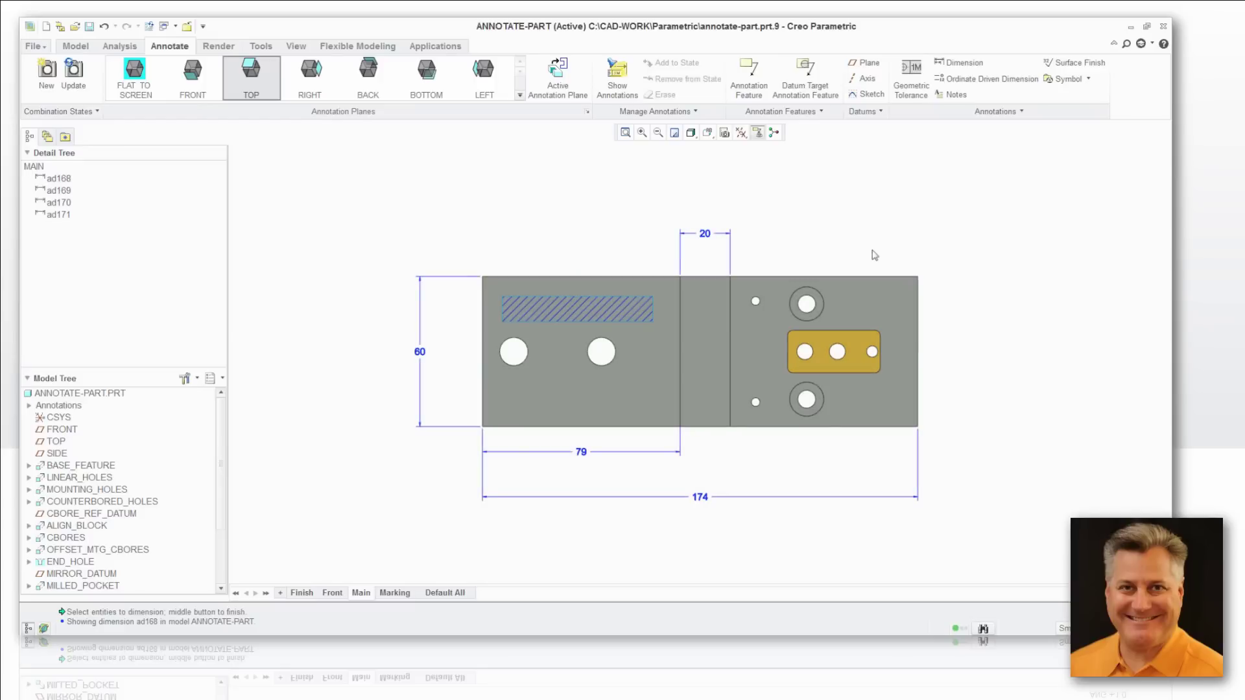
- In the Front combined view, set FRONT as the active annotation plane and dimension the part's overall width below it
mouse_move(340, 597)
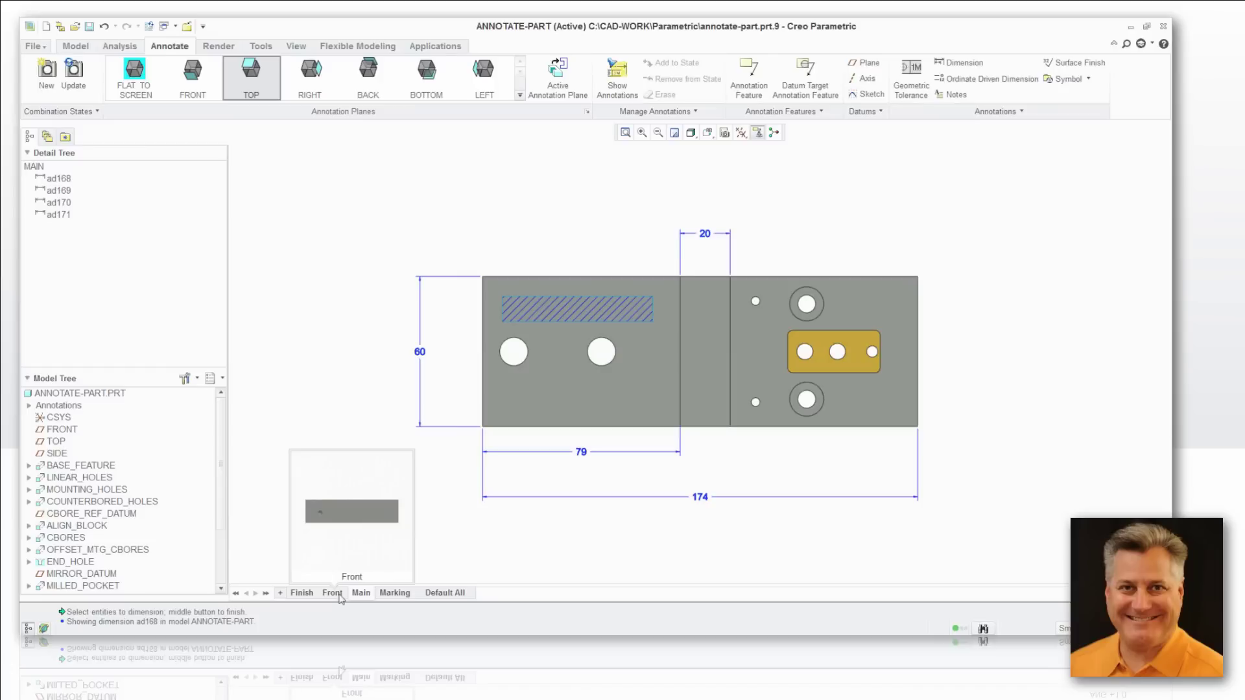
click(340, 596)
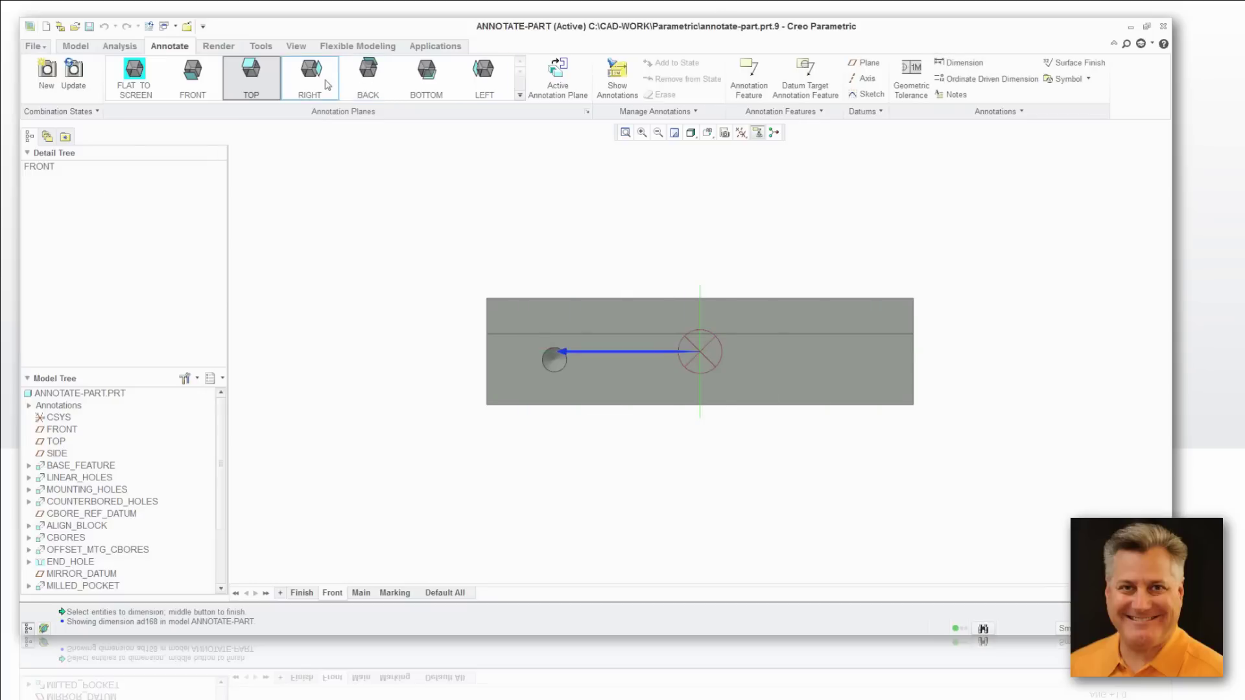
click(188, 87)
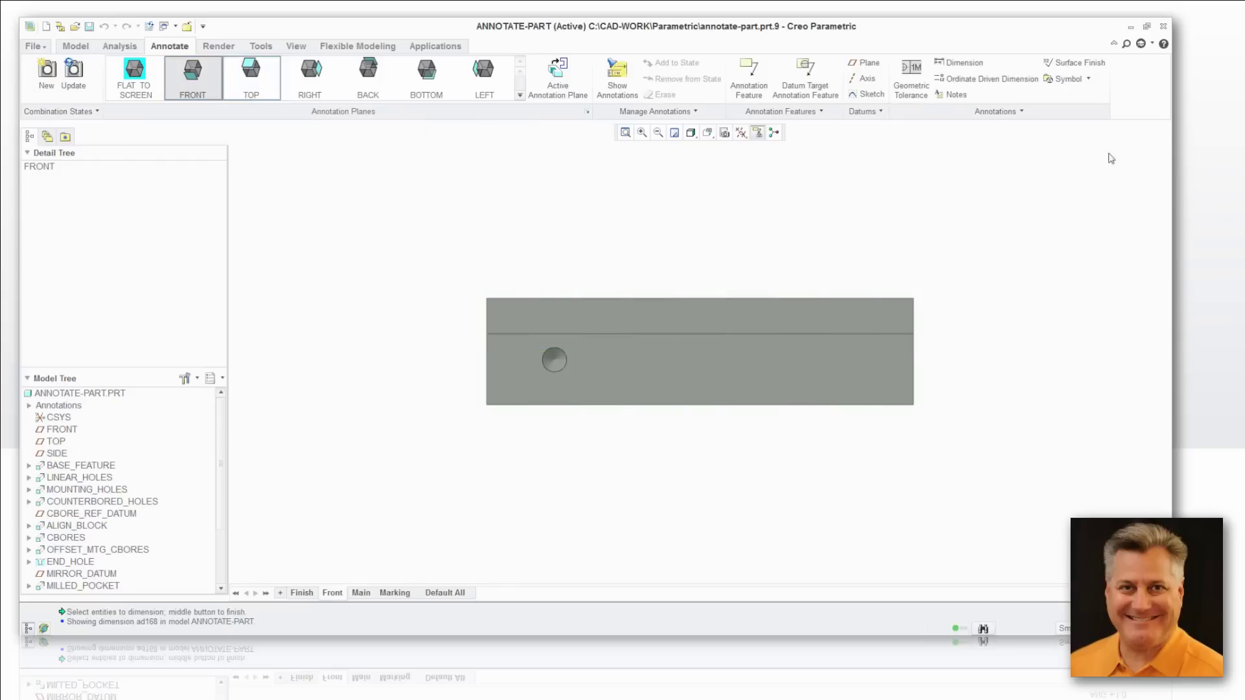
click(960, 63)
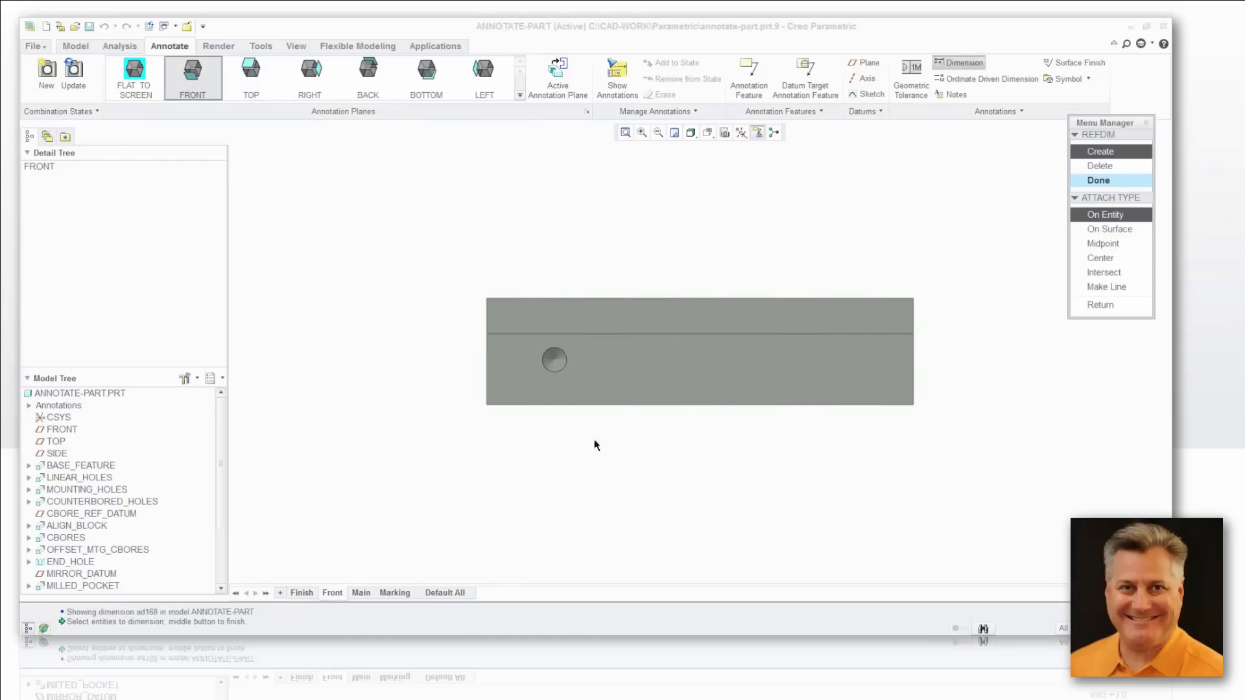
click(486, 373)
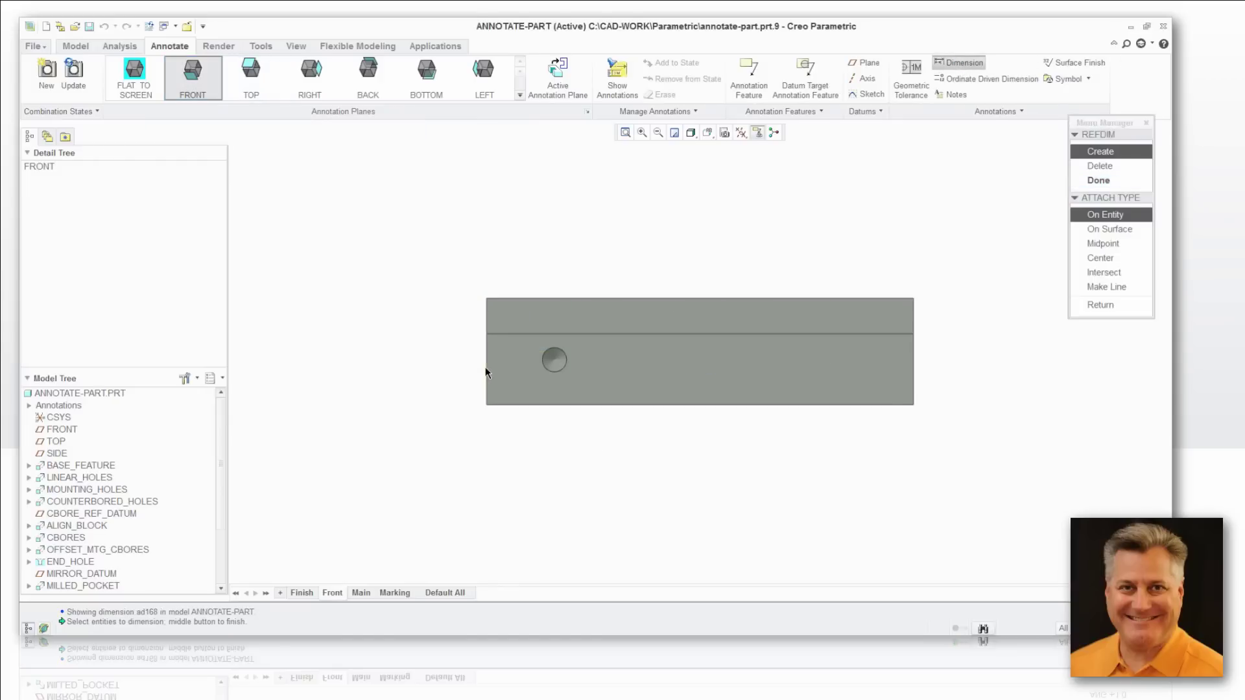
click(914, 362)
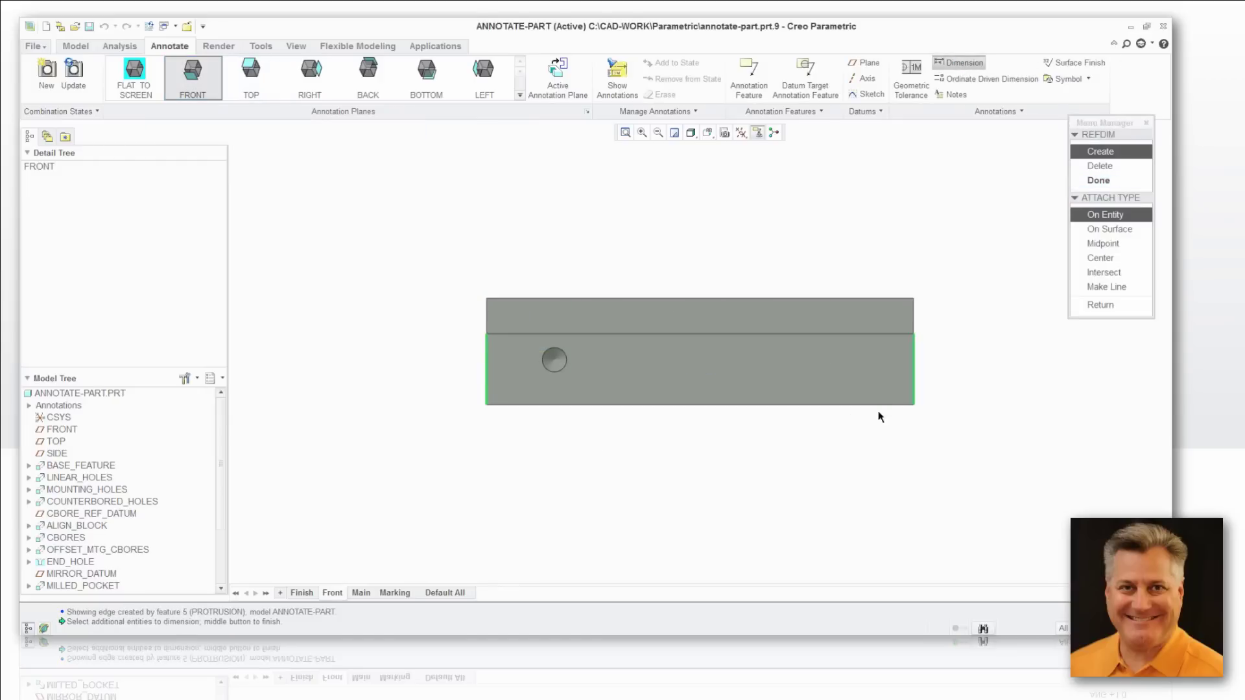
middle_click(699, 510)
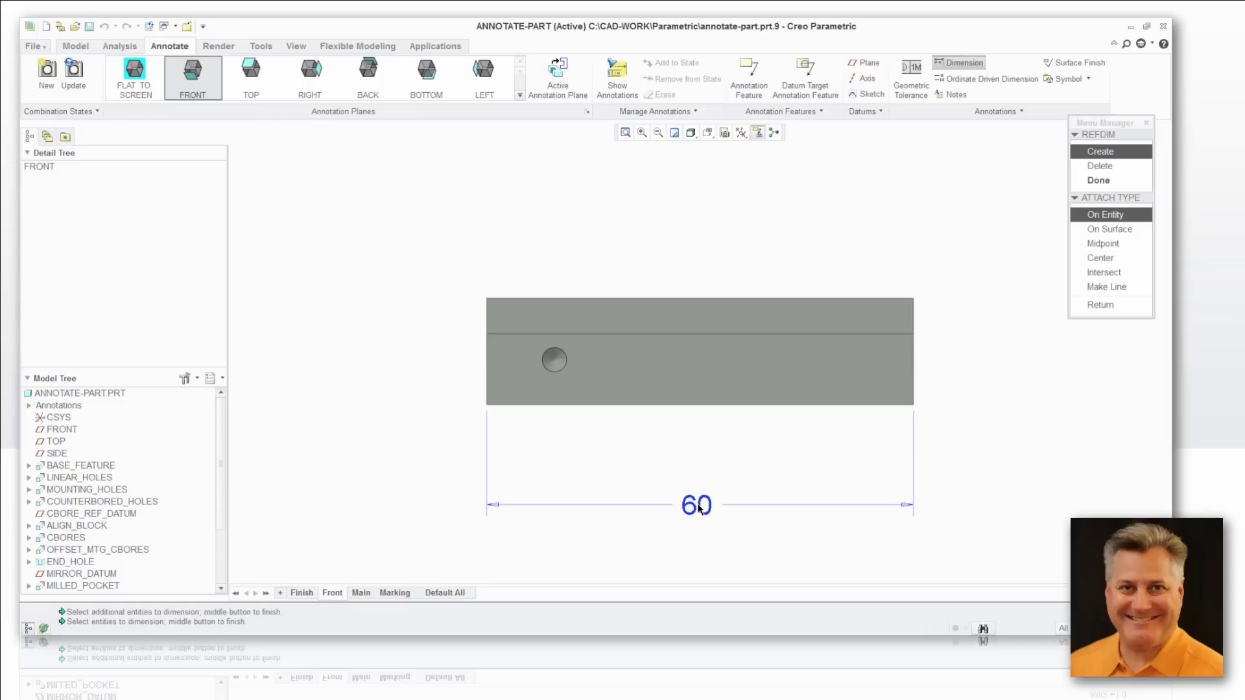
- Dimension the part's overall height and the height from its base to the step edge, both beside its left end, and finish dimensioning
click(522, 298)
click(526, 404)
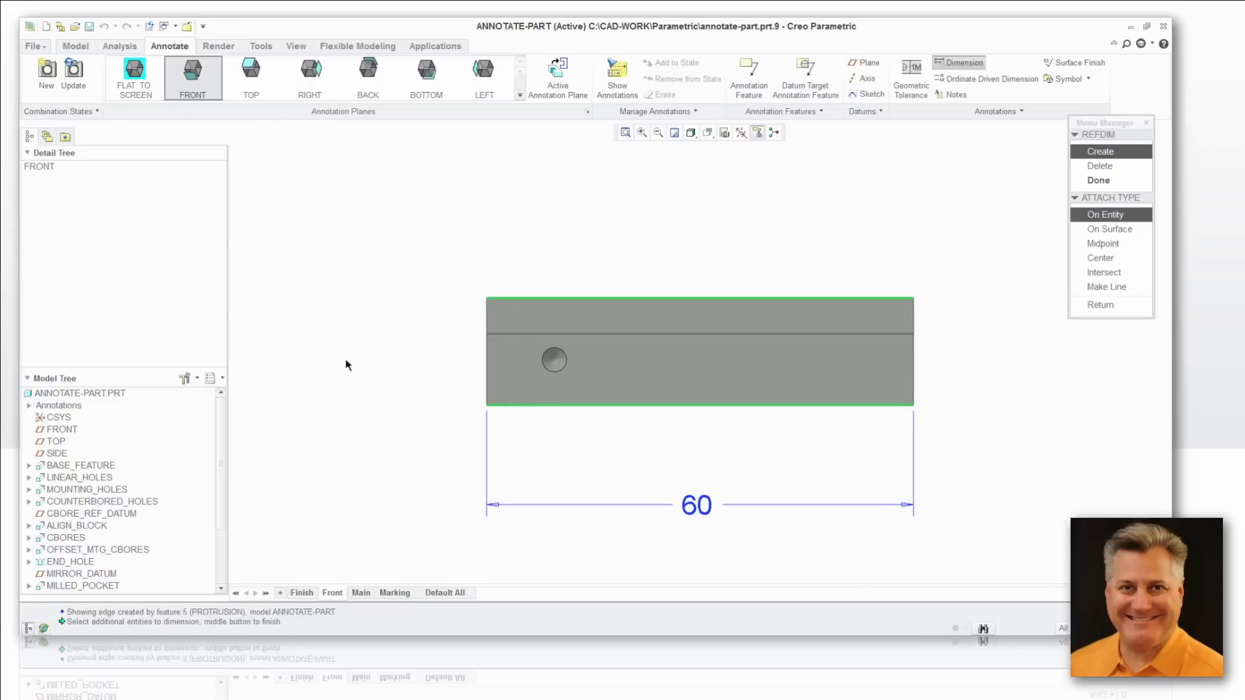
middle_click(329, 361)
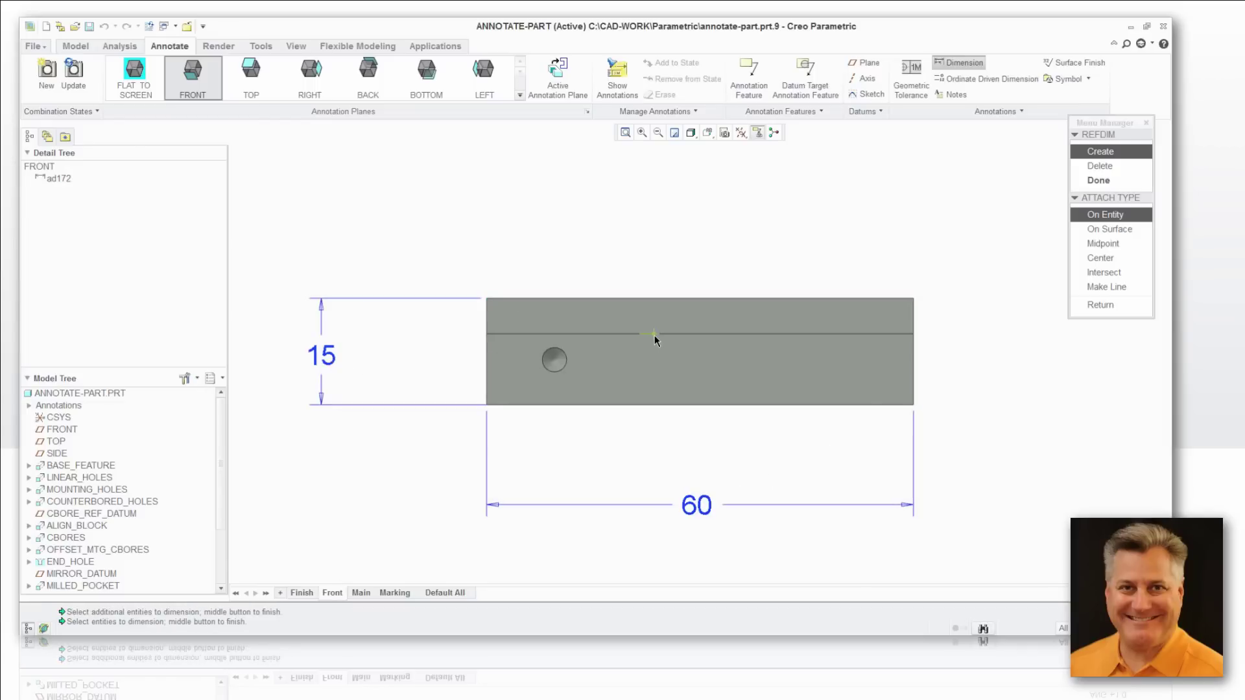
click(602, 332)
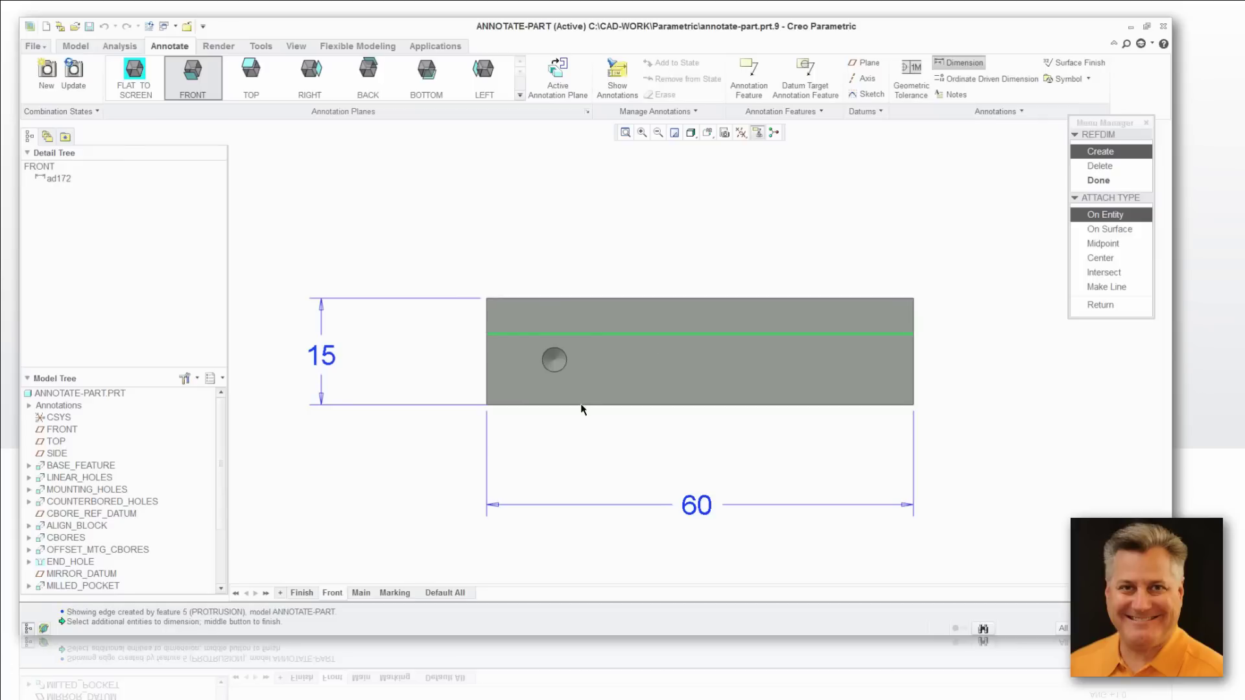
click(560, 406)
middle_click(426, 368)
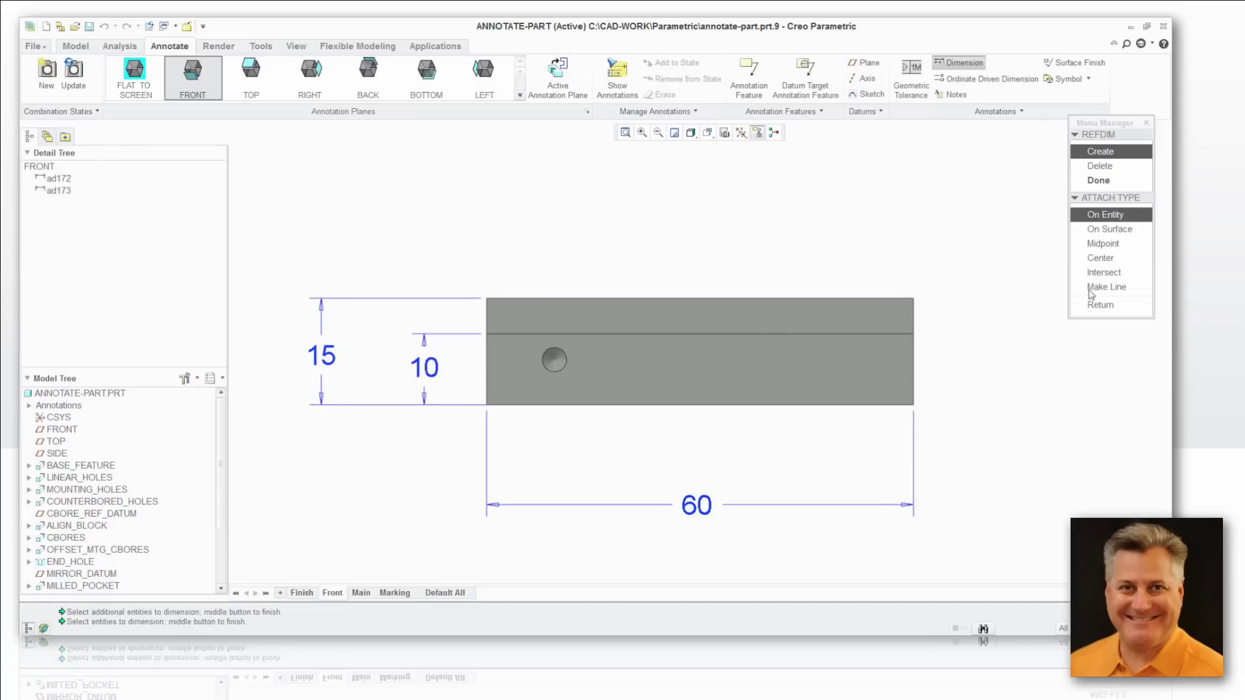
click(1101, 304)
click(1100, 181)
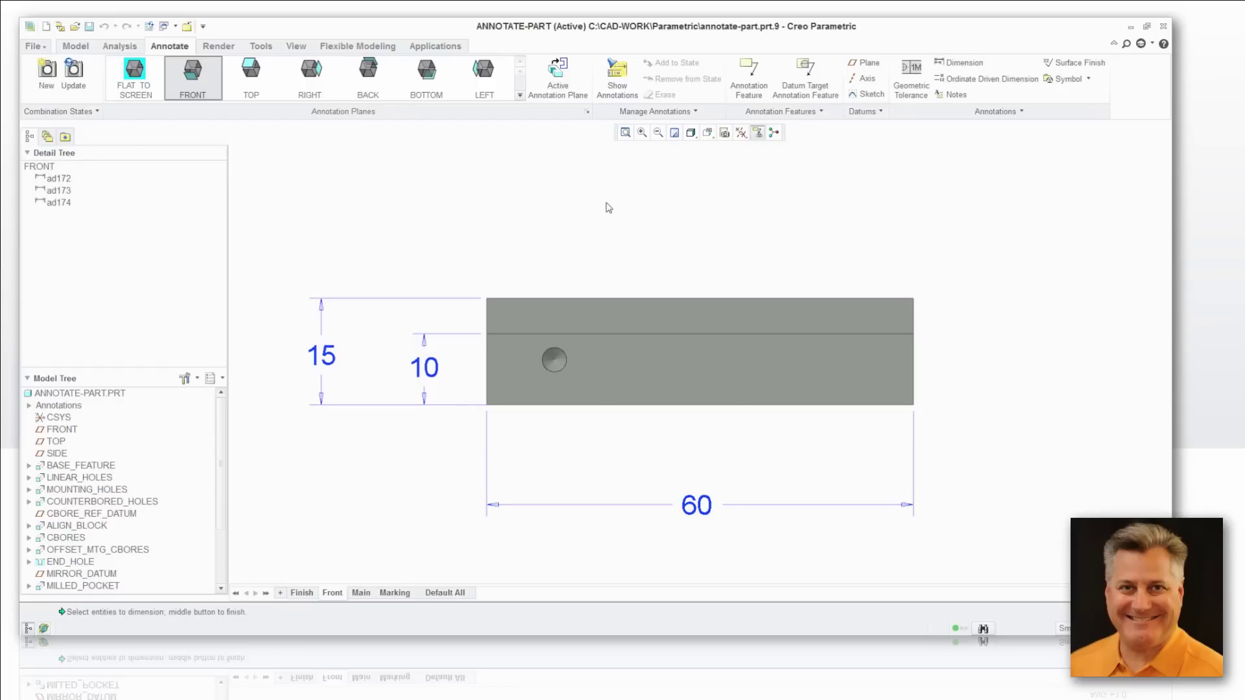
- Check the Main view, then activate the Finish combined view and set RIGHT as the active annotation plane
click(366, 597)
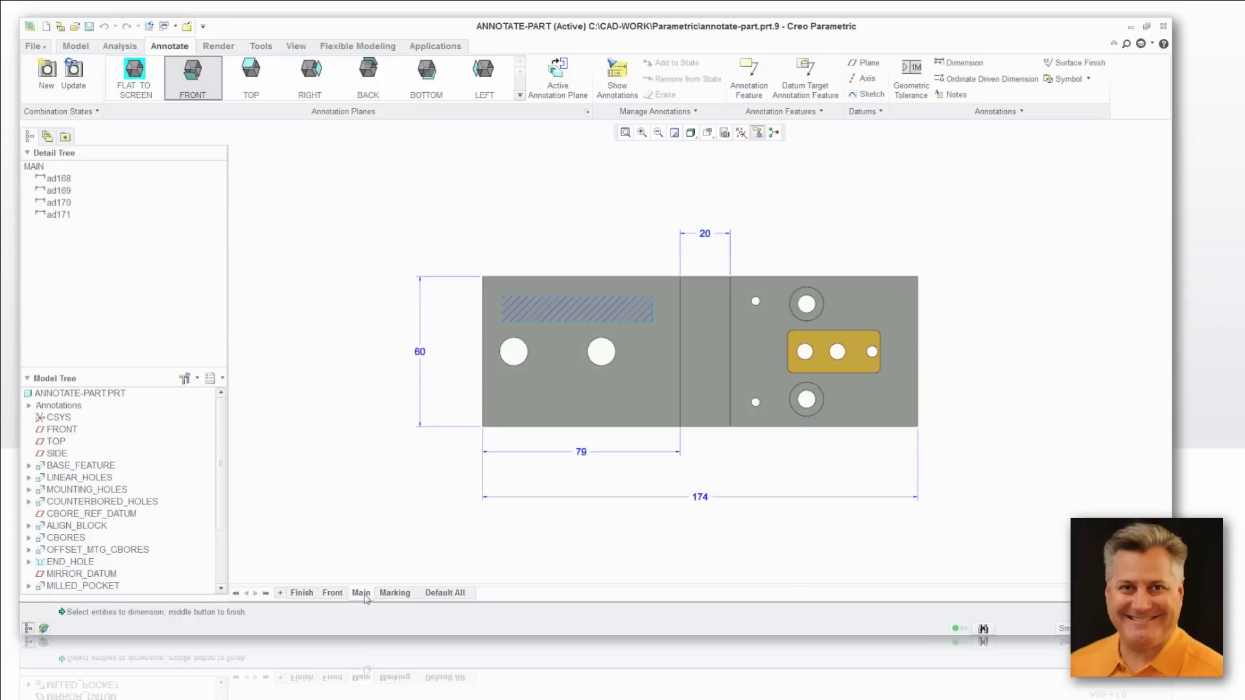
mouse_move(366, 597)
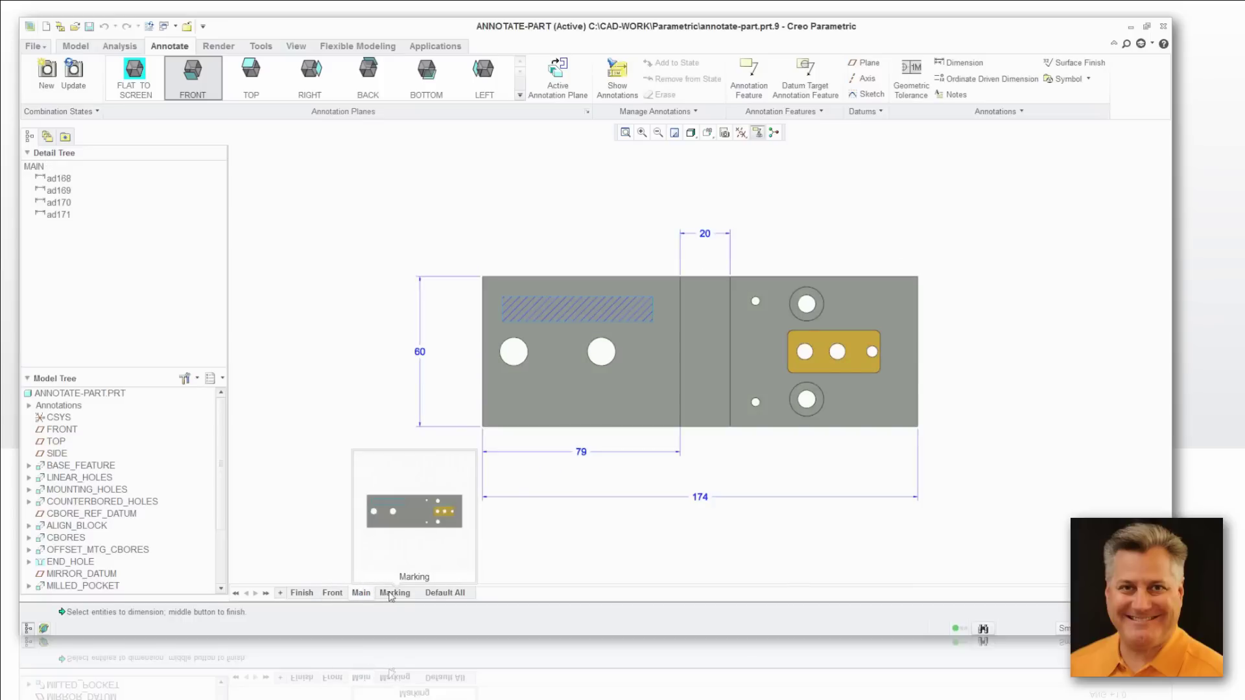
click(304, 593)
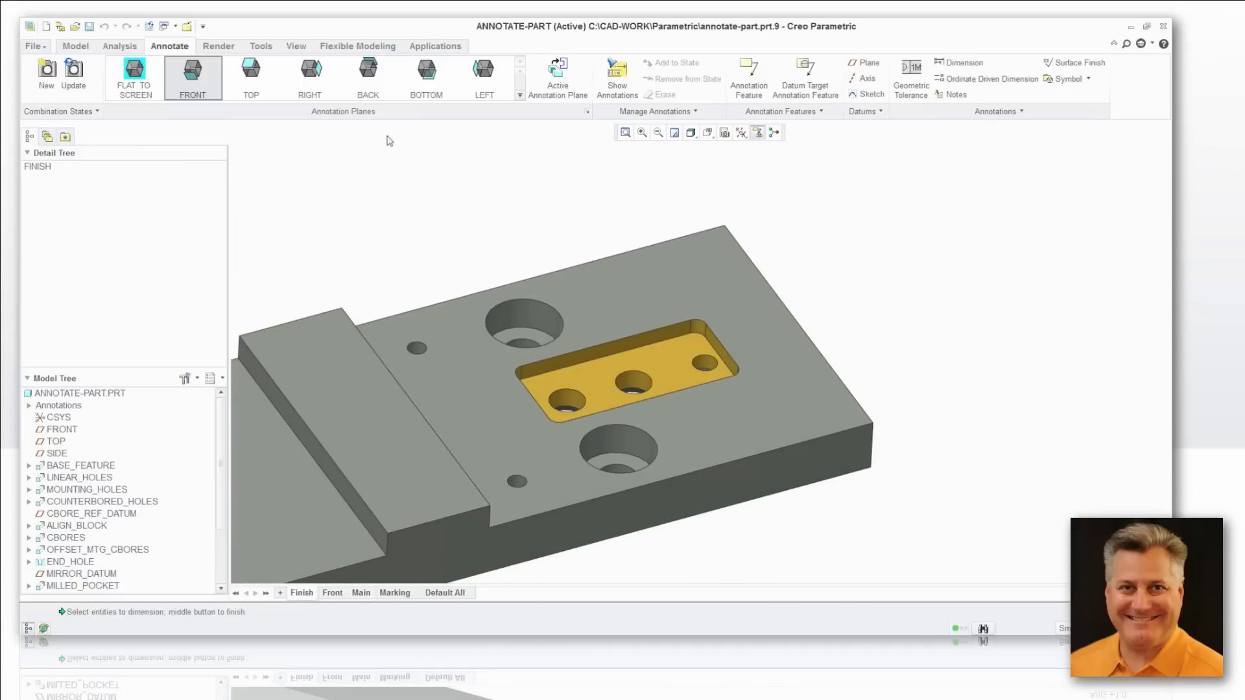
click(309, 80)
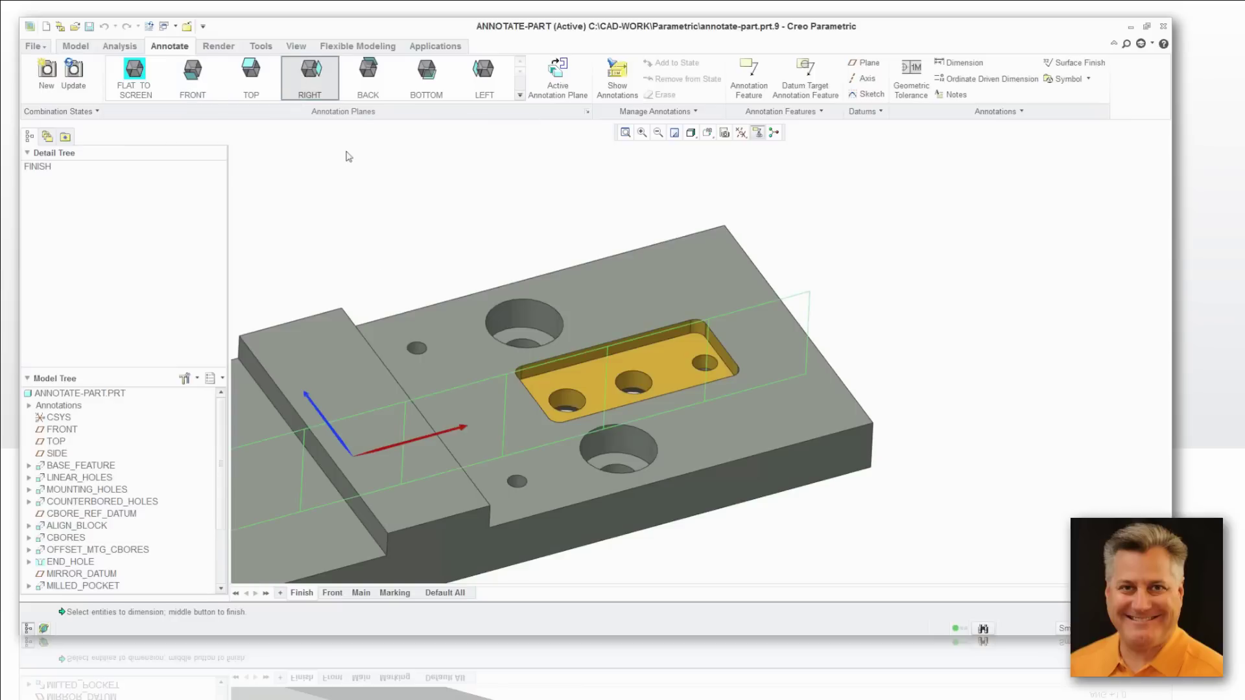
- Add the two-line note "DO NOT PAINT IN THE POCKET AREA" with a leader attached to the yellow pocket's floor surface, text above the pocket
click(954, 95)
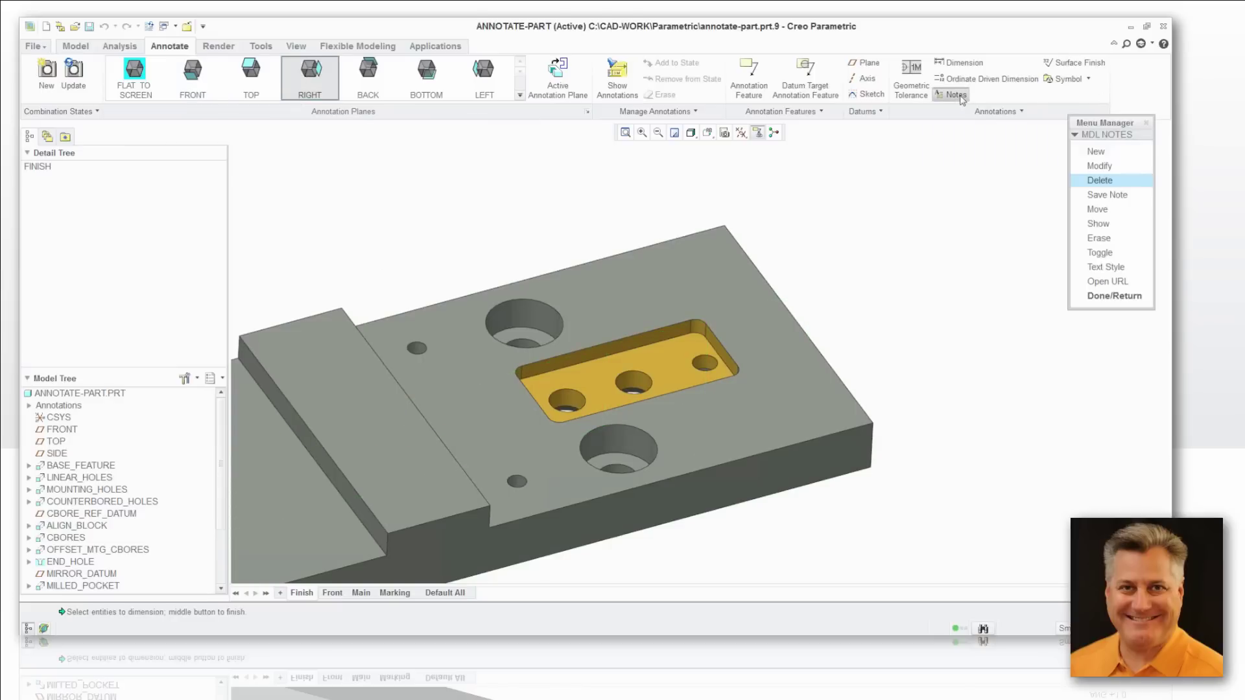
click(1100, 155)
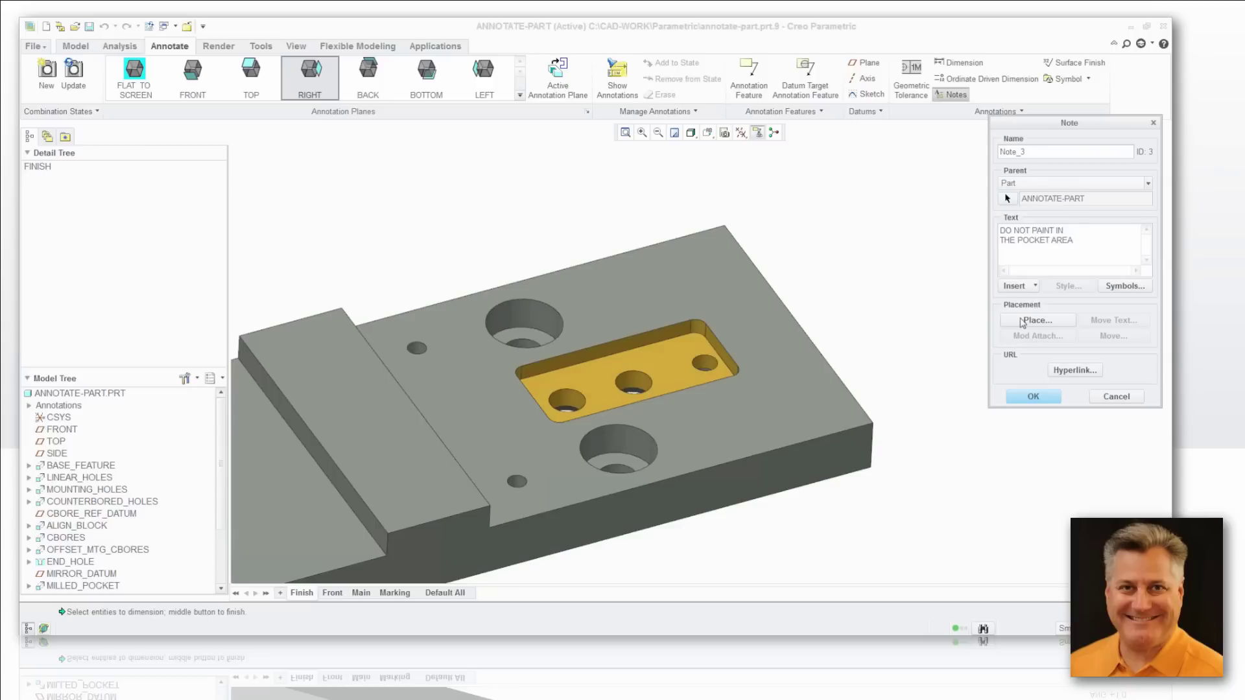
click(1025, 321)
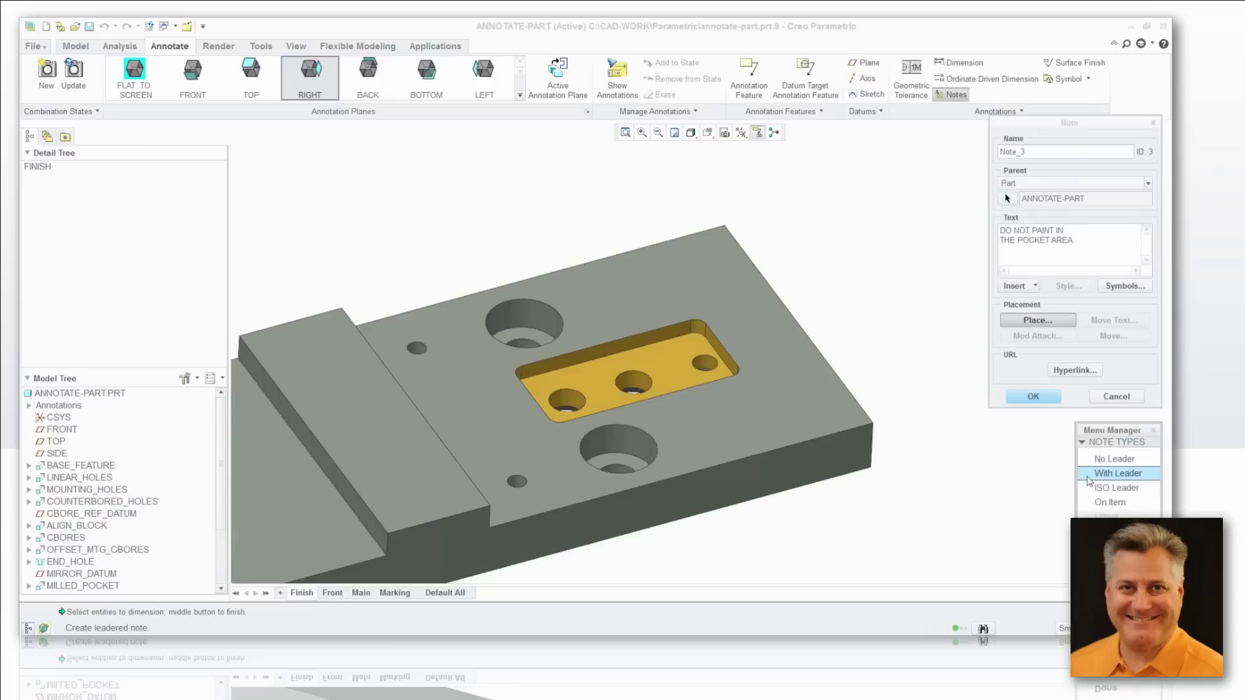
click(1116, 580)
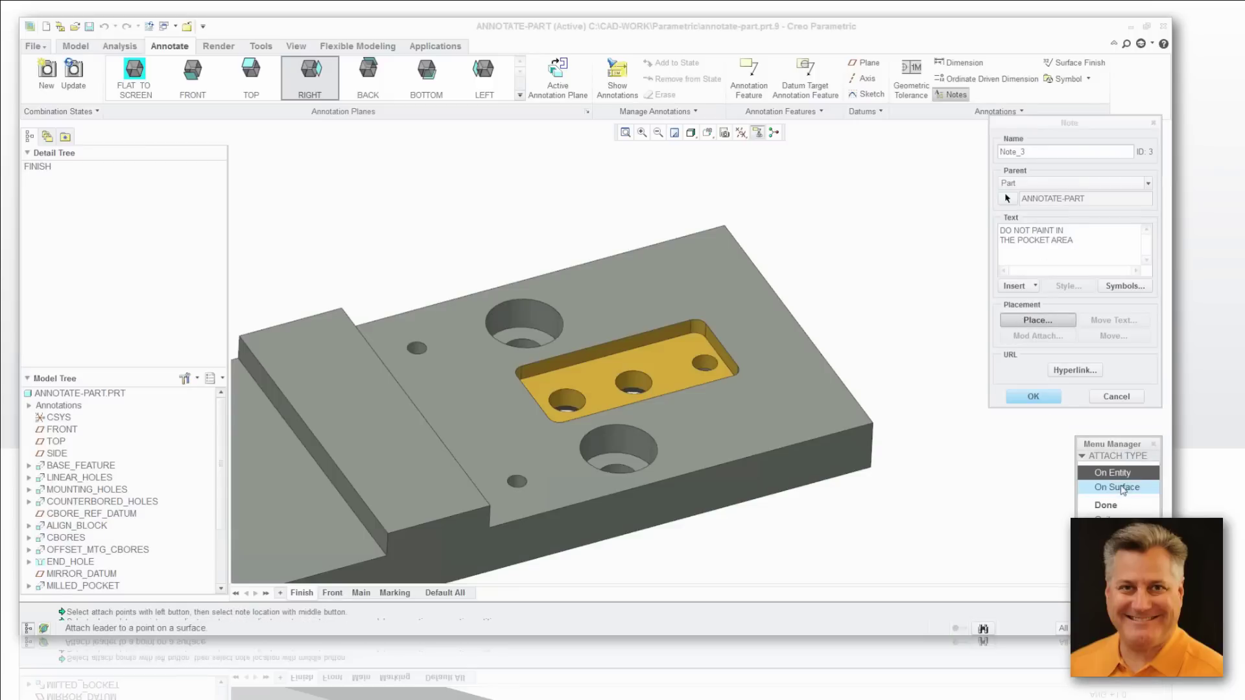
click(1117, 487)
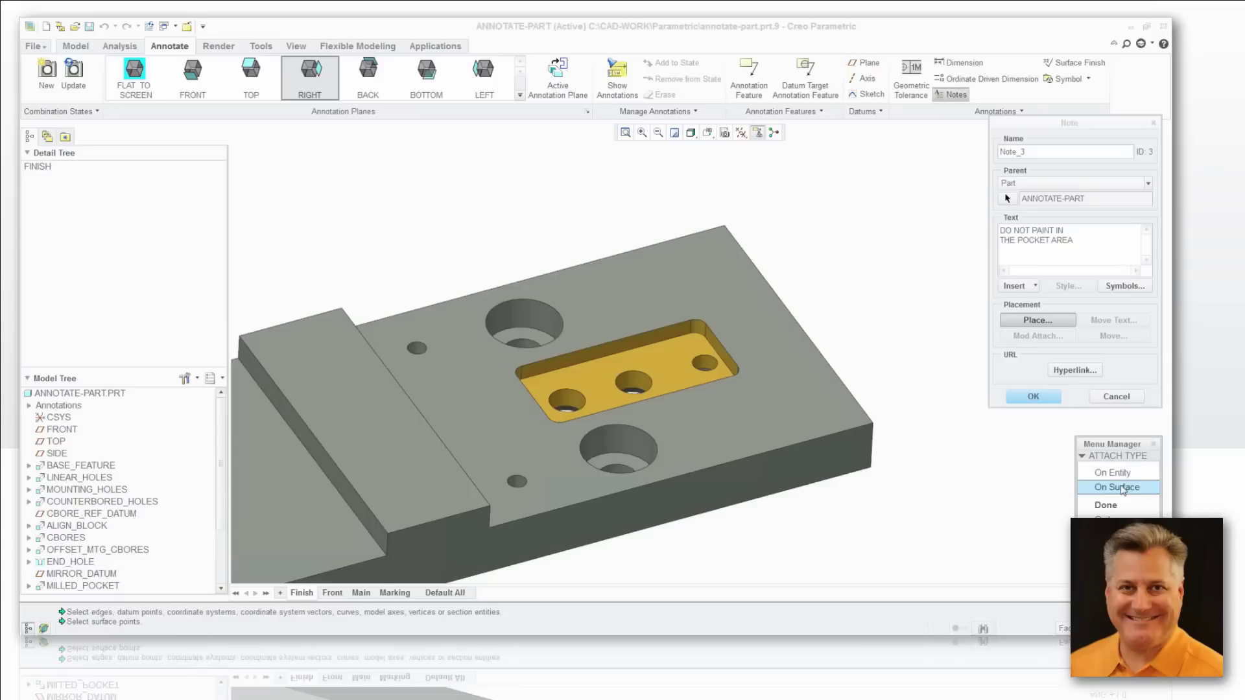
click(665, 367)
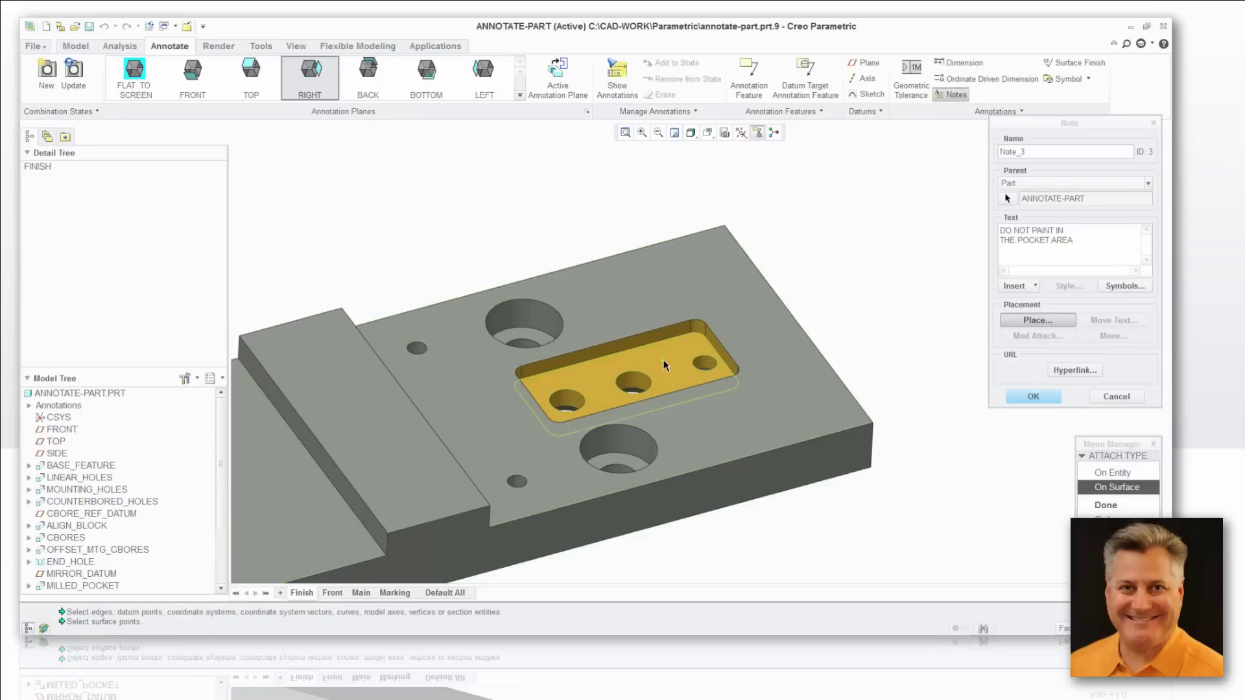
middle_click(703, 241)
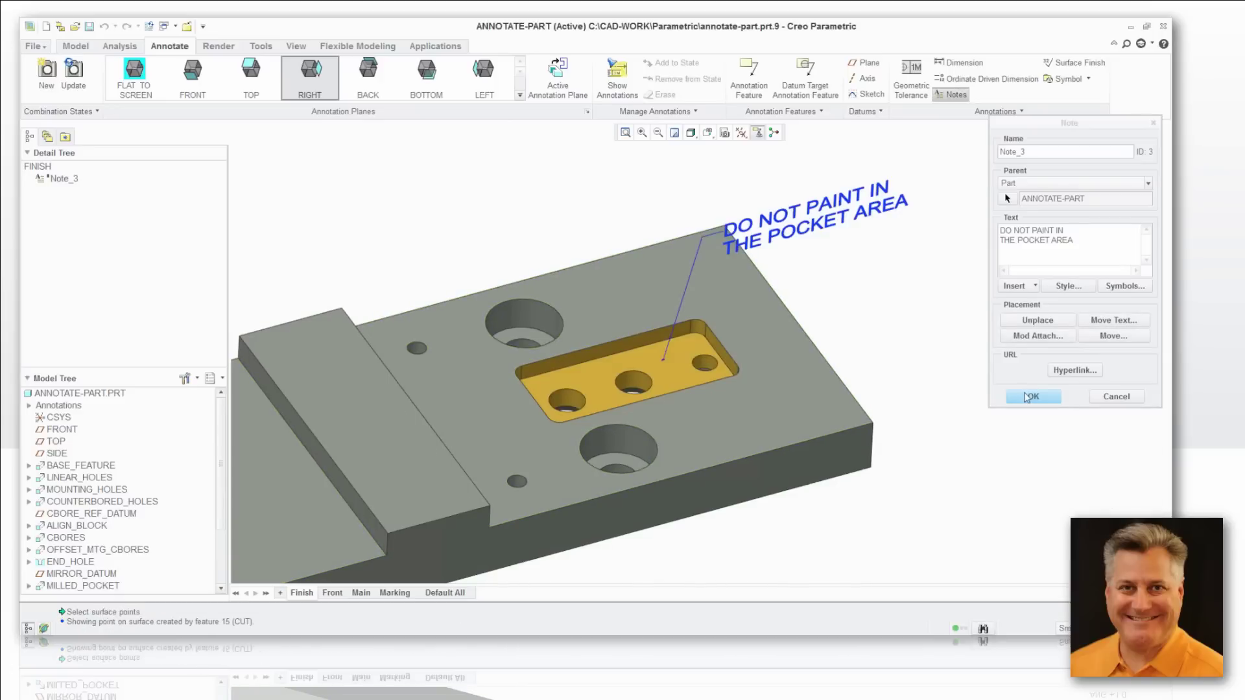
click(1030, 397)
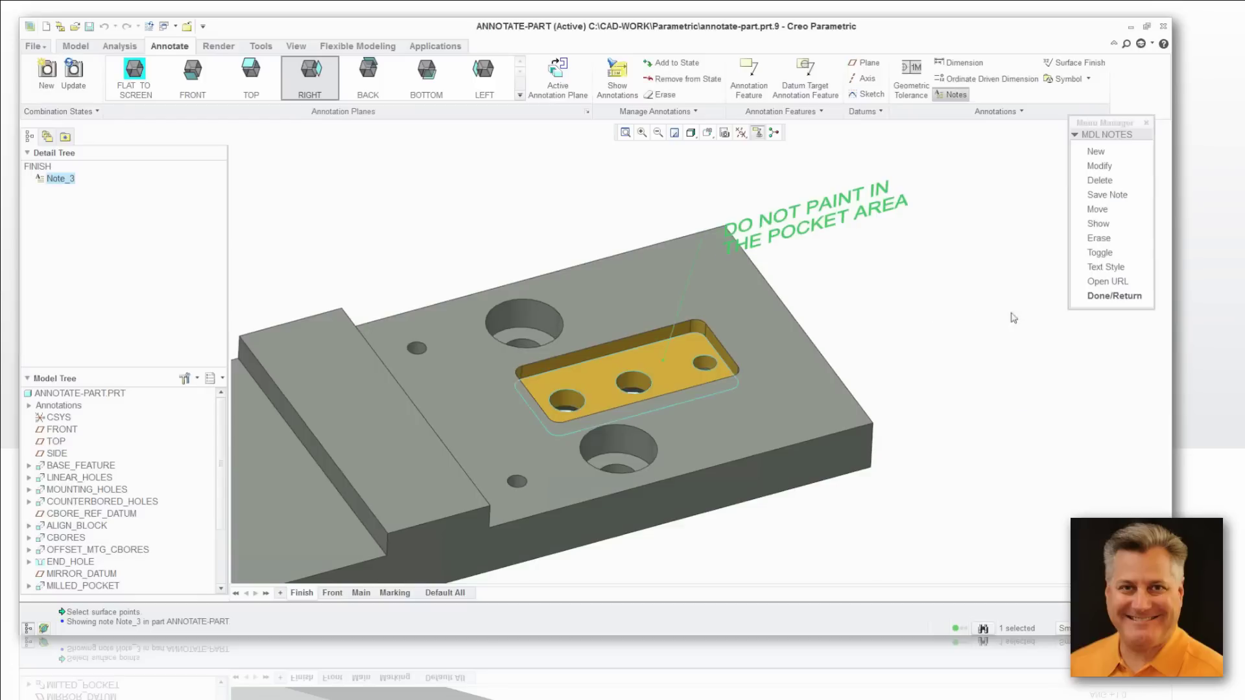
click(1101, 298)
click(1032, 290)
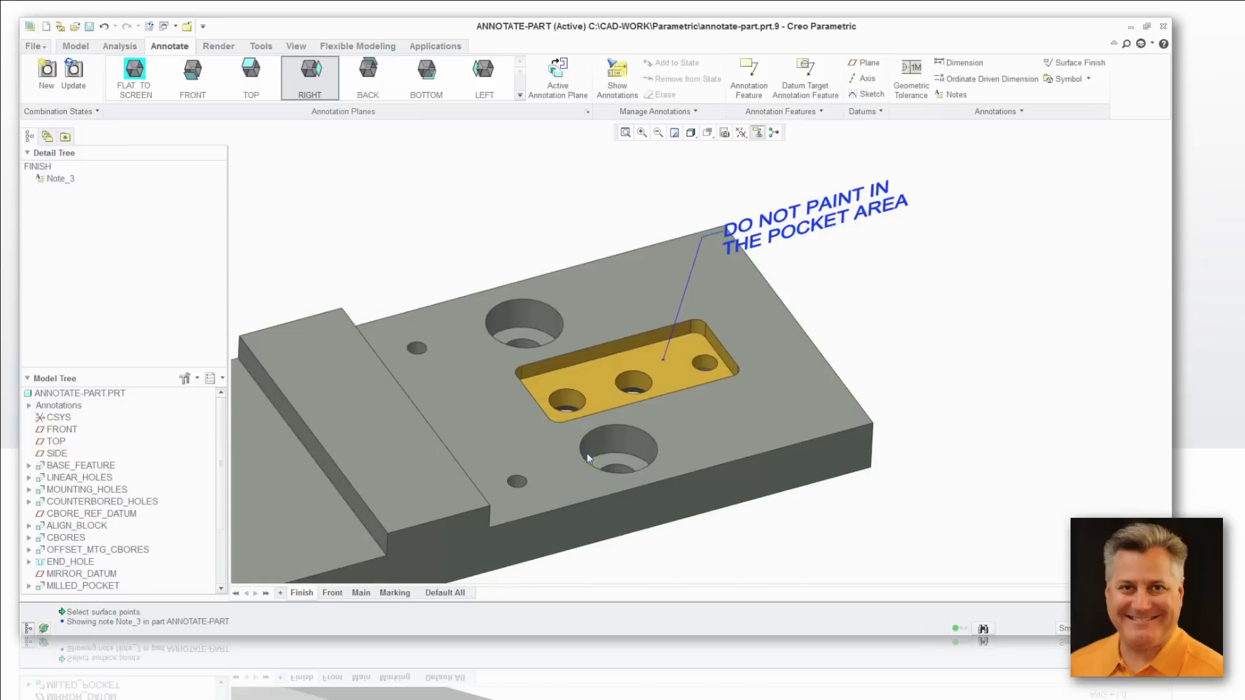
- Review the Front, Main and Marking combined views one after another
click(332, 594)
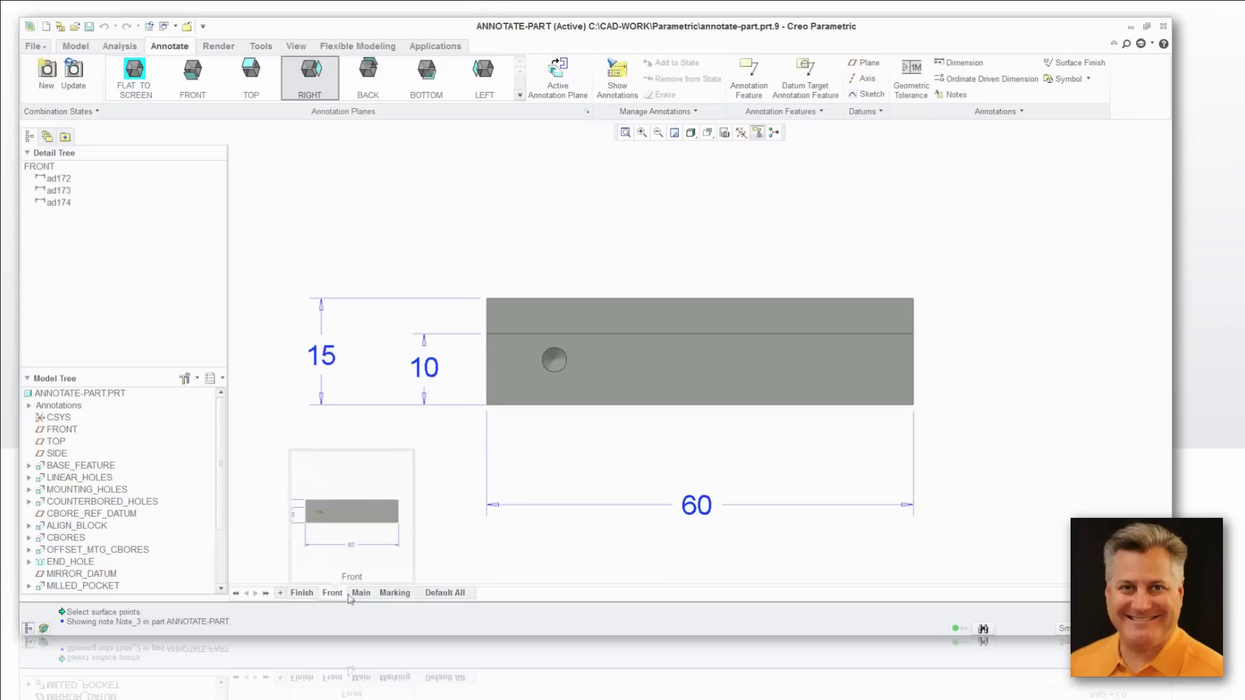
click(361, 594)
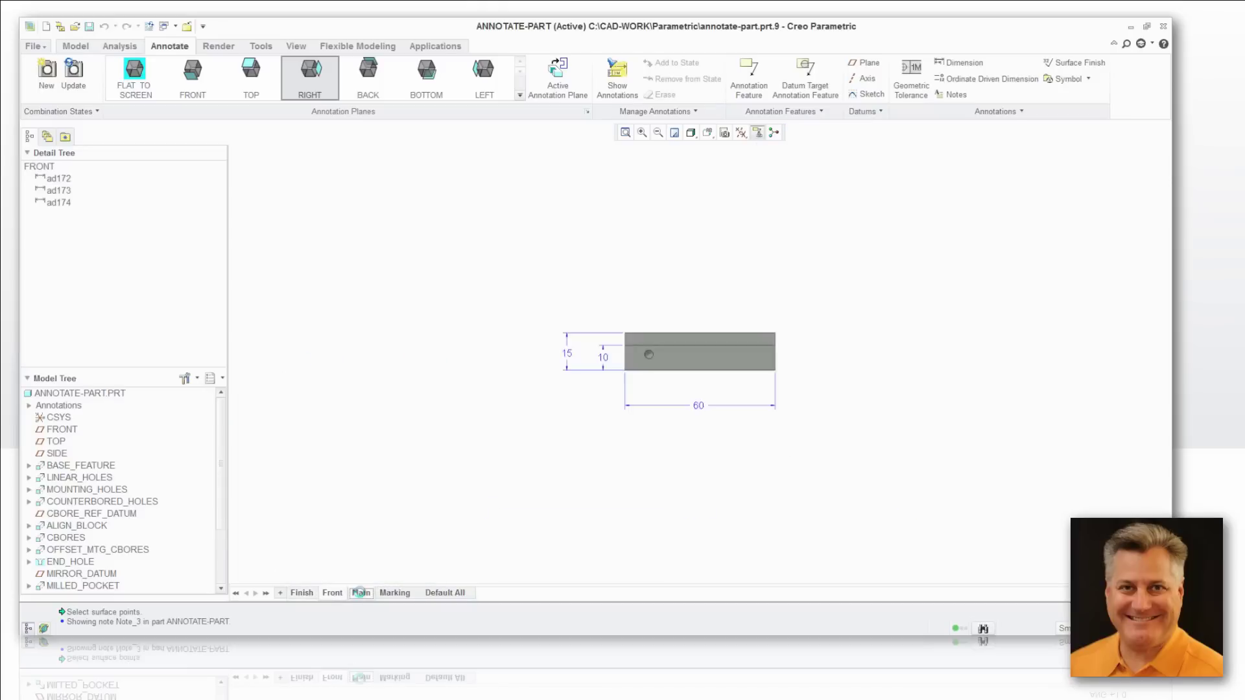
click(395, 593)
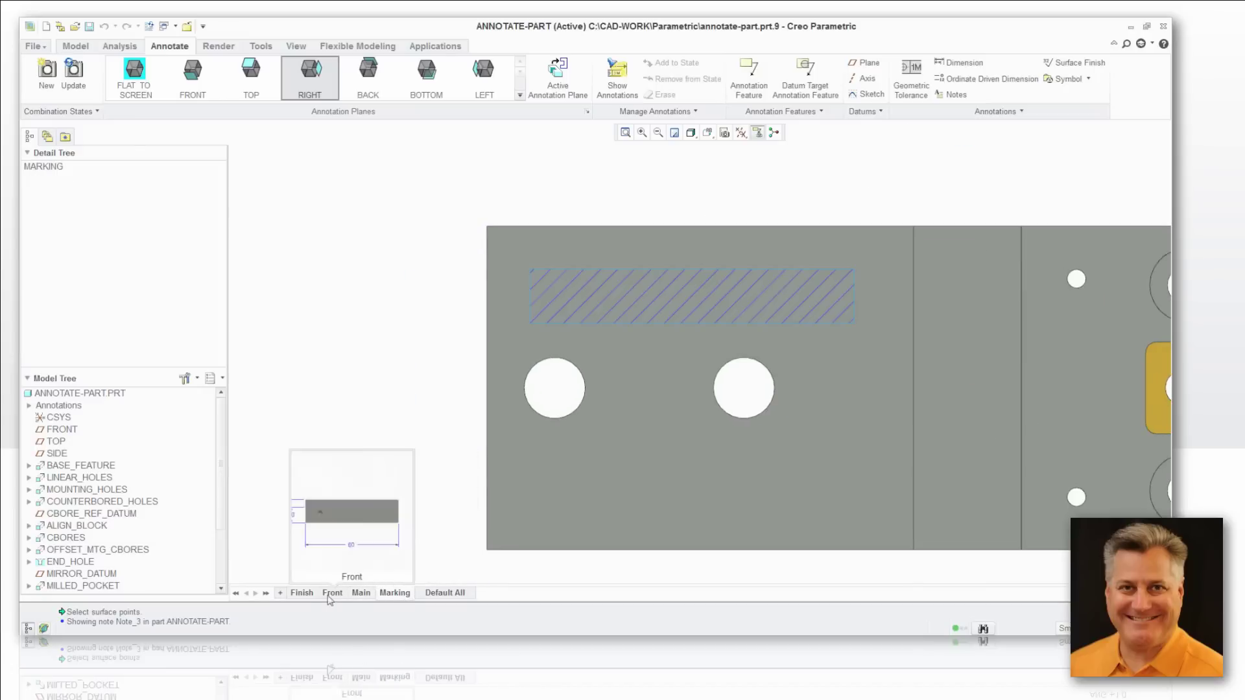
- Activate the Marking combined view, set TOP as the active annotation plane, and show all four driving dimensions of the hatched part-number area
click(305, 594)
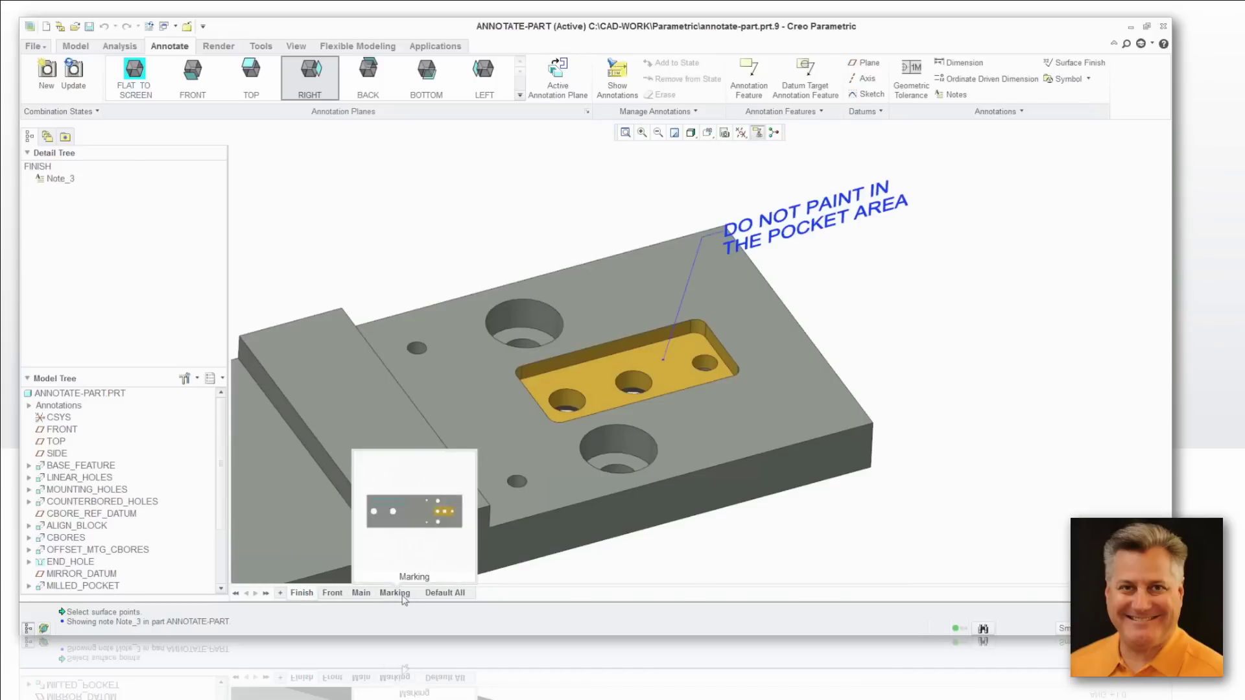
click(402, 595)
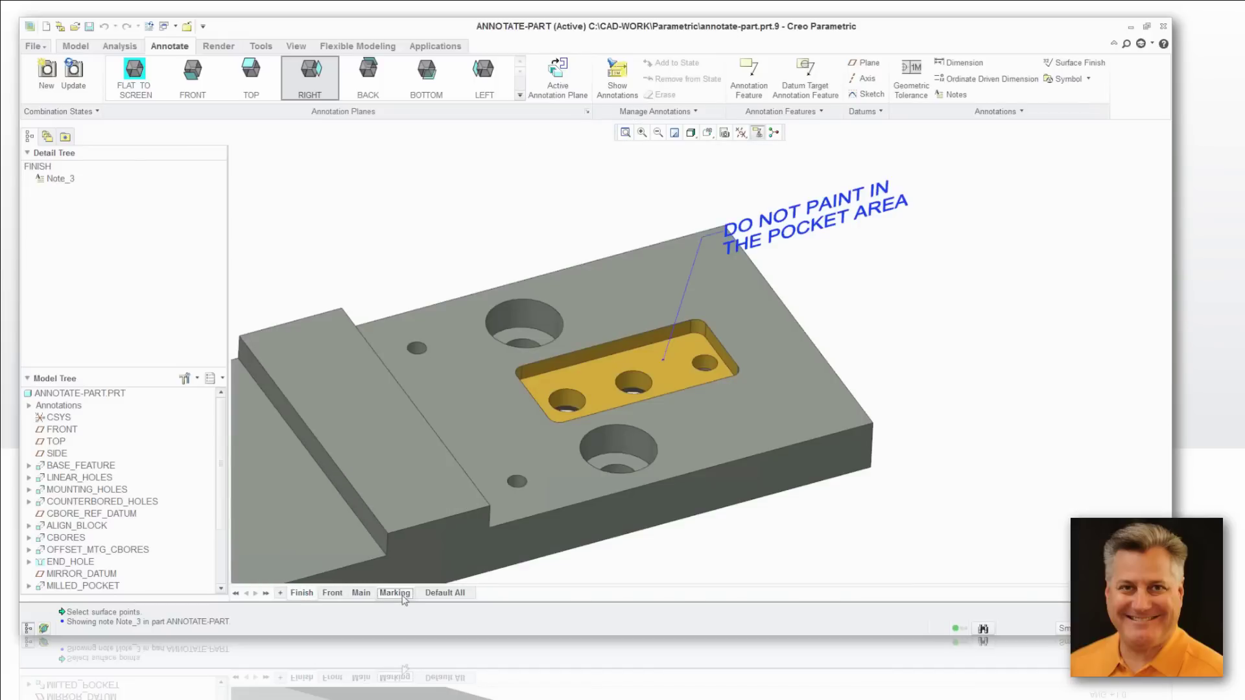
click(253, 85)
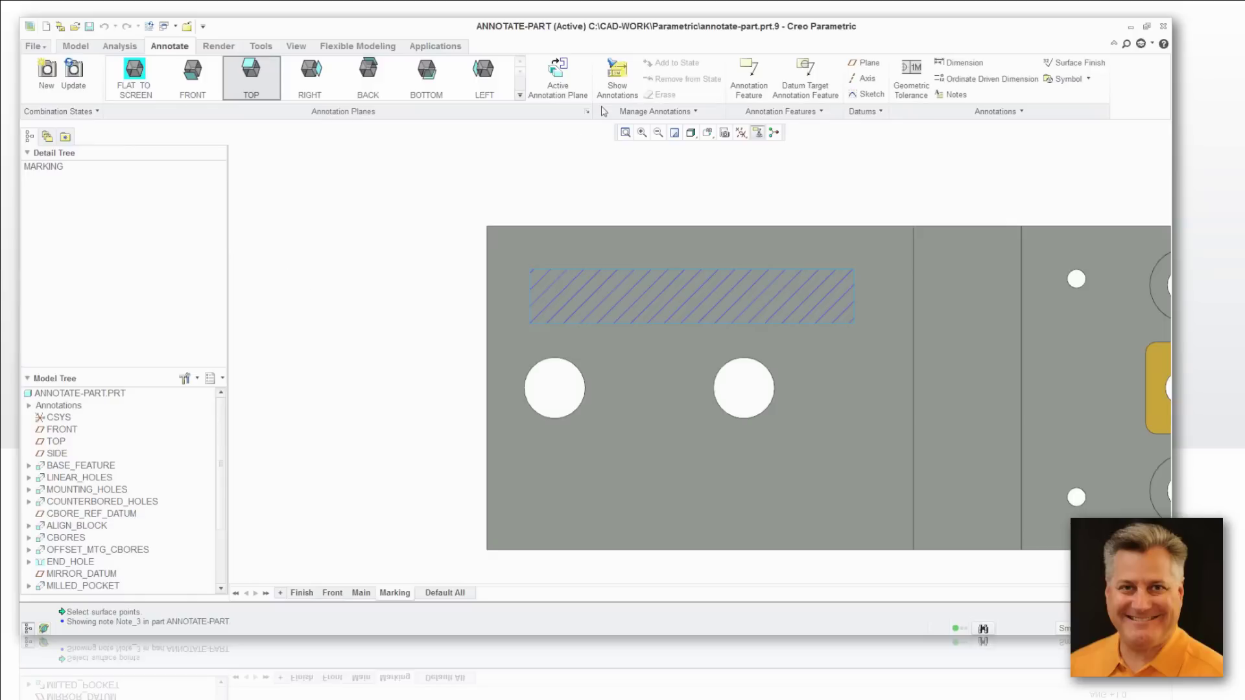
click(616, 71)
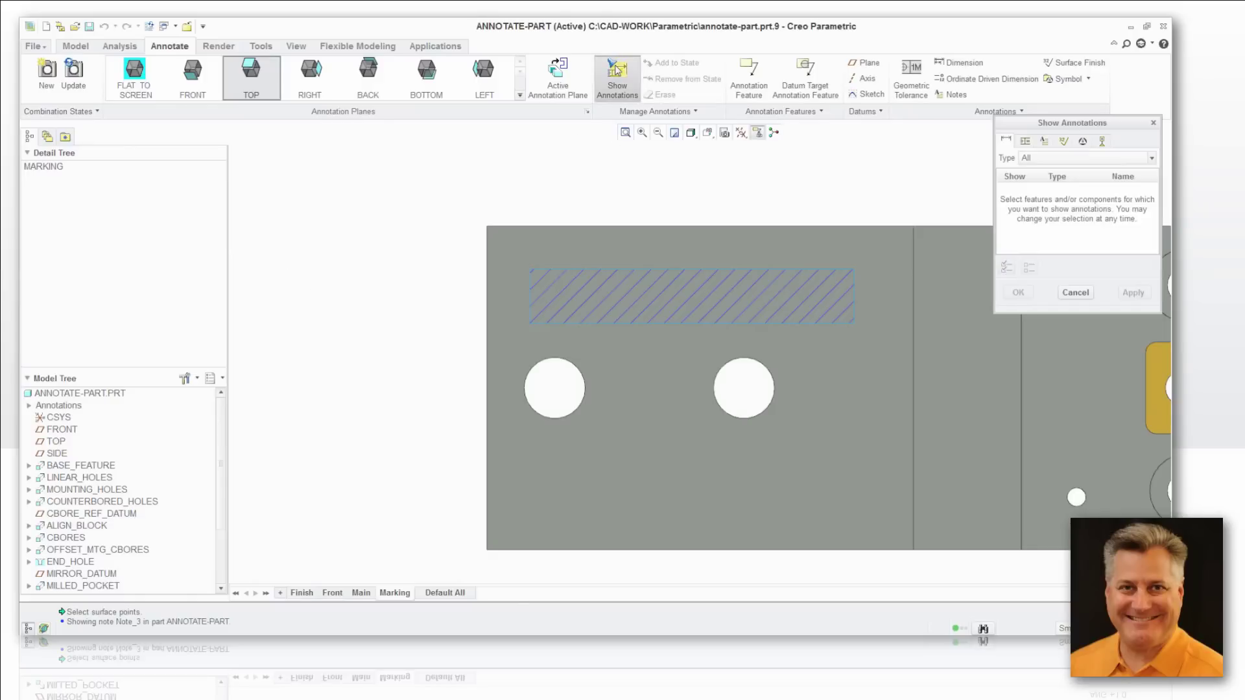
click(532, 330)
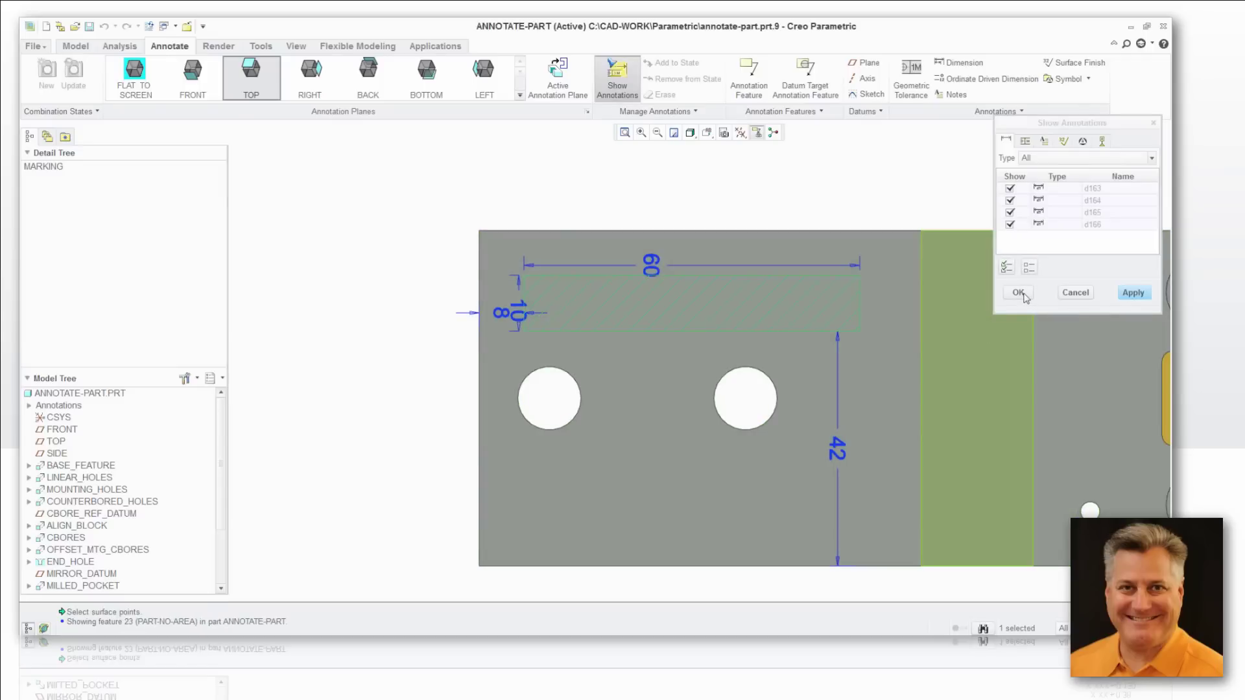
click(1020, 293)
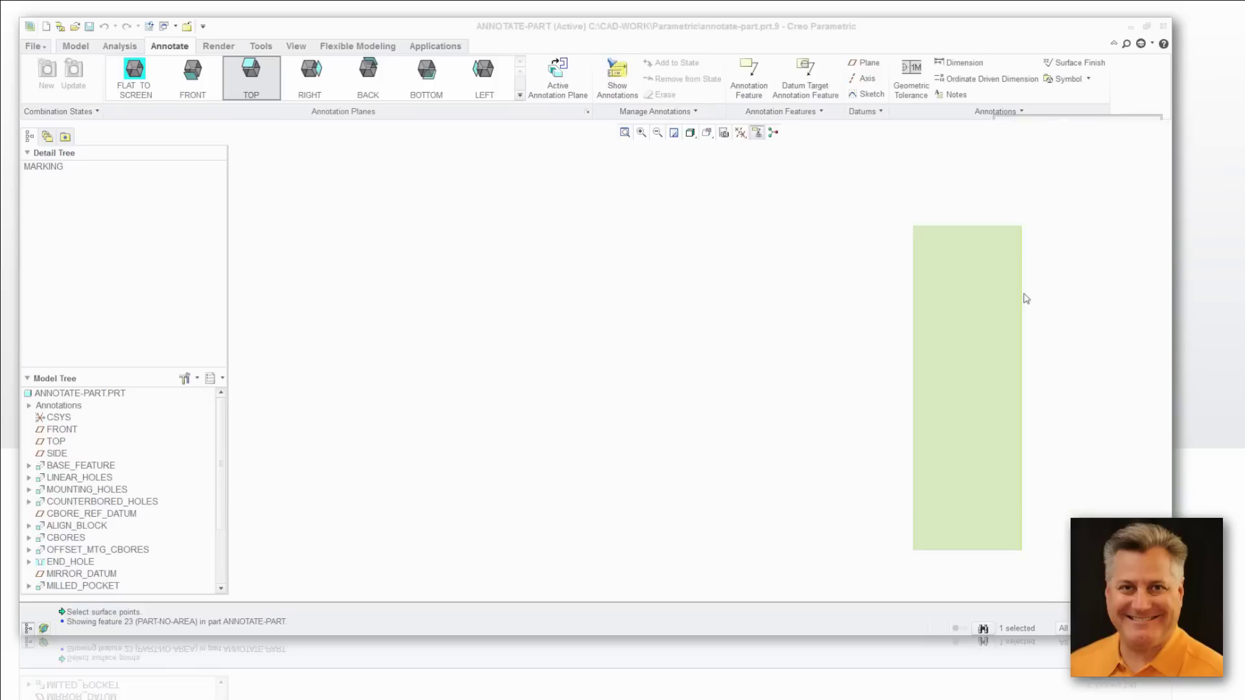
- Move the hatched area's 60 and 8 dimensions in line above the part and its 10 and 42 dimensions in line beyond the left end
drag(670, 205, 676, 182)
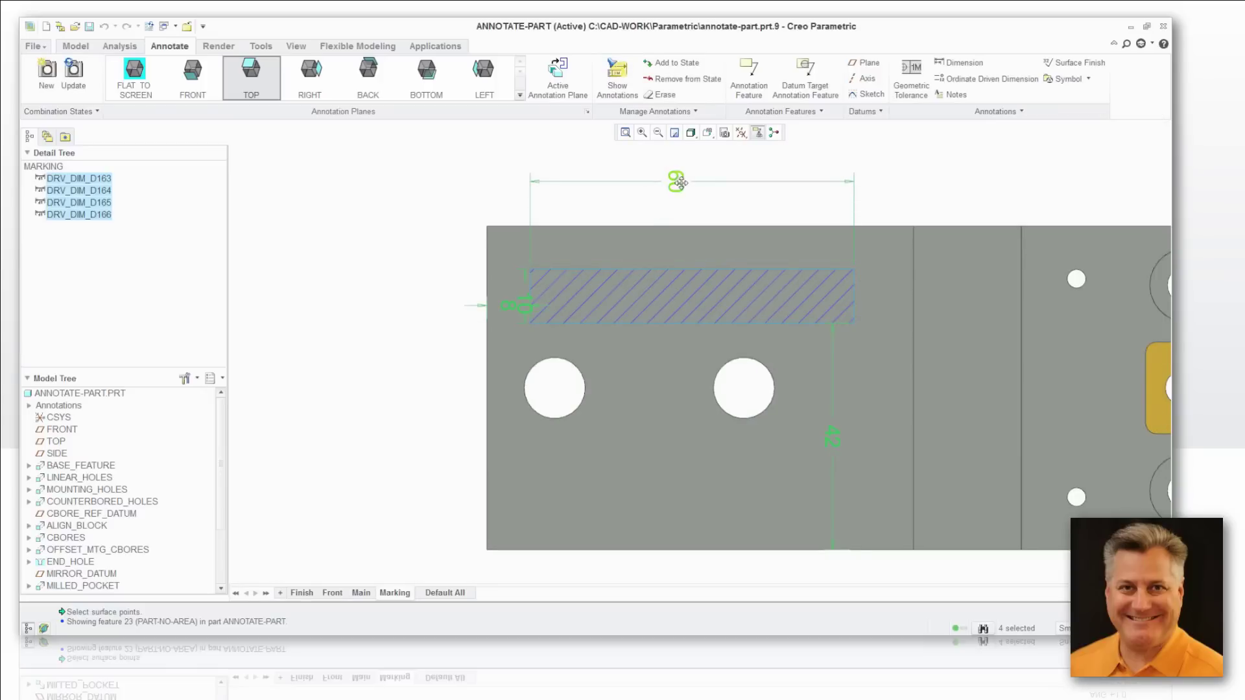
drag(522, 295, 382, 297)
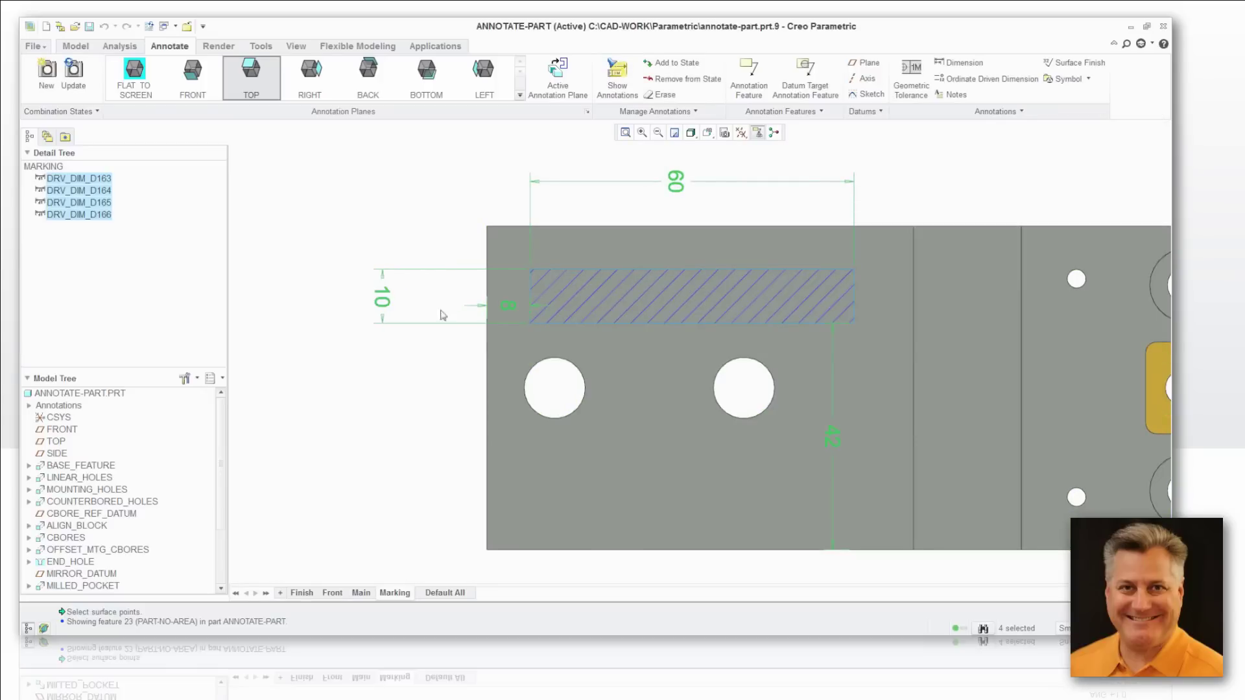
drag(512, 302, 505, 180)
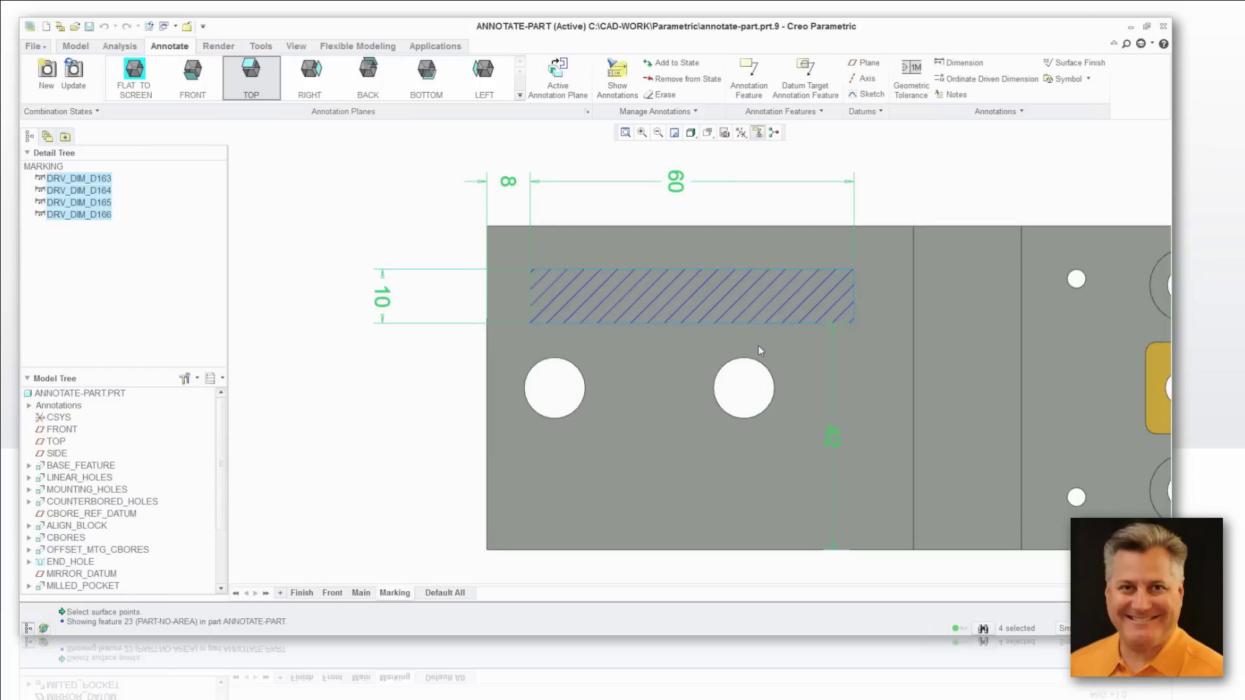
drag(832, 435, 383, 425)
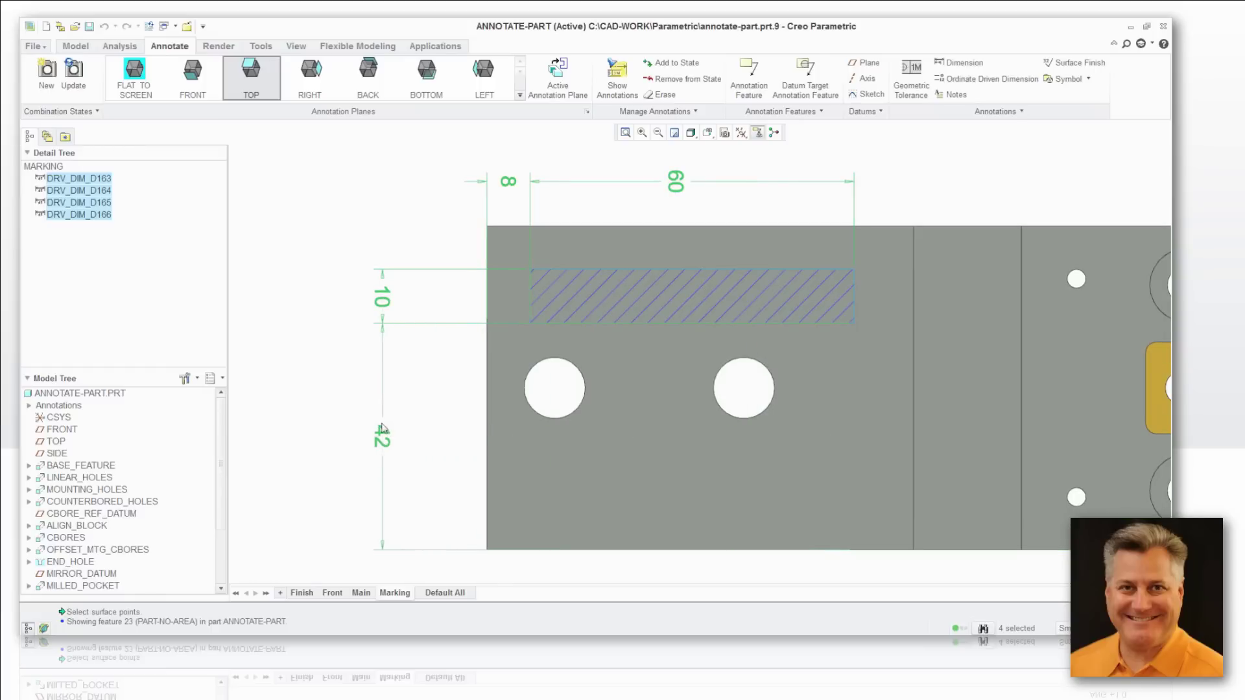
click(287, 417)
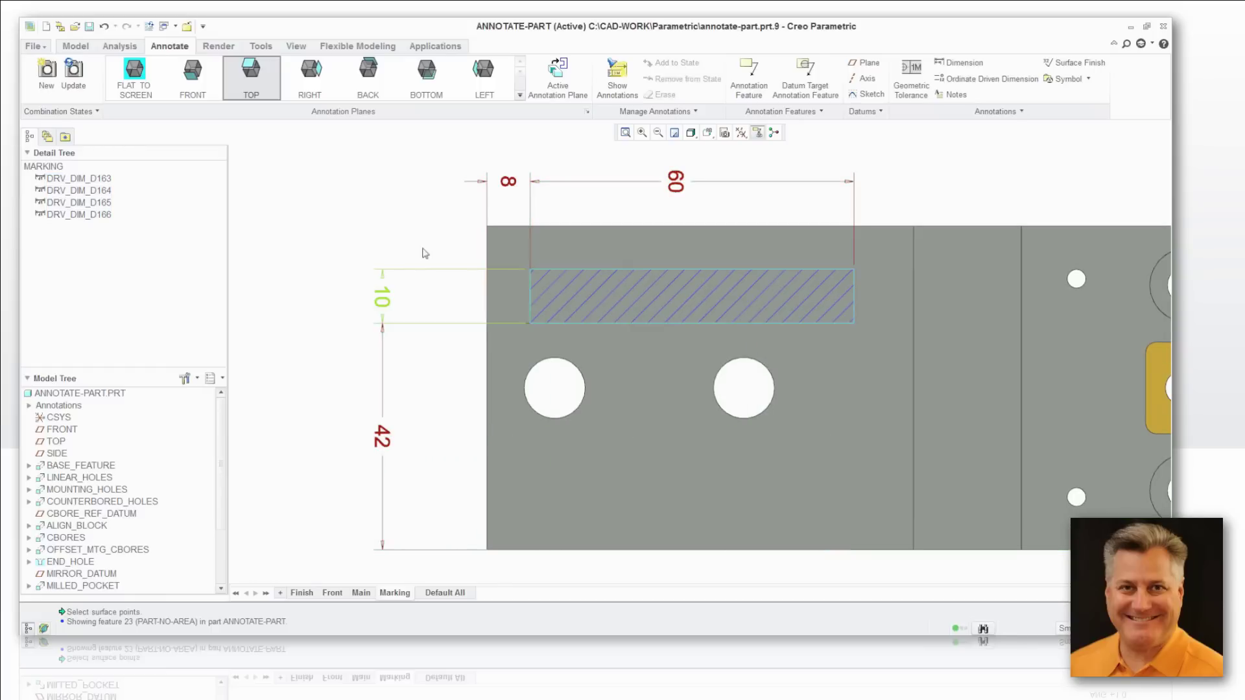
- Set the annotation plane text rotation of the four part-number area dimensions to 90 degrees
click(675, 184)
ctrl+click(509, 183)
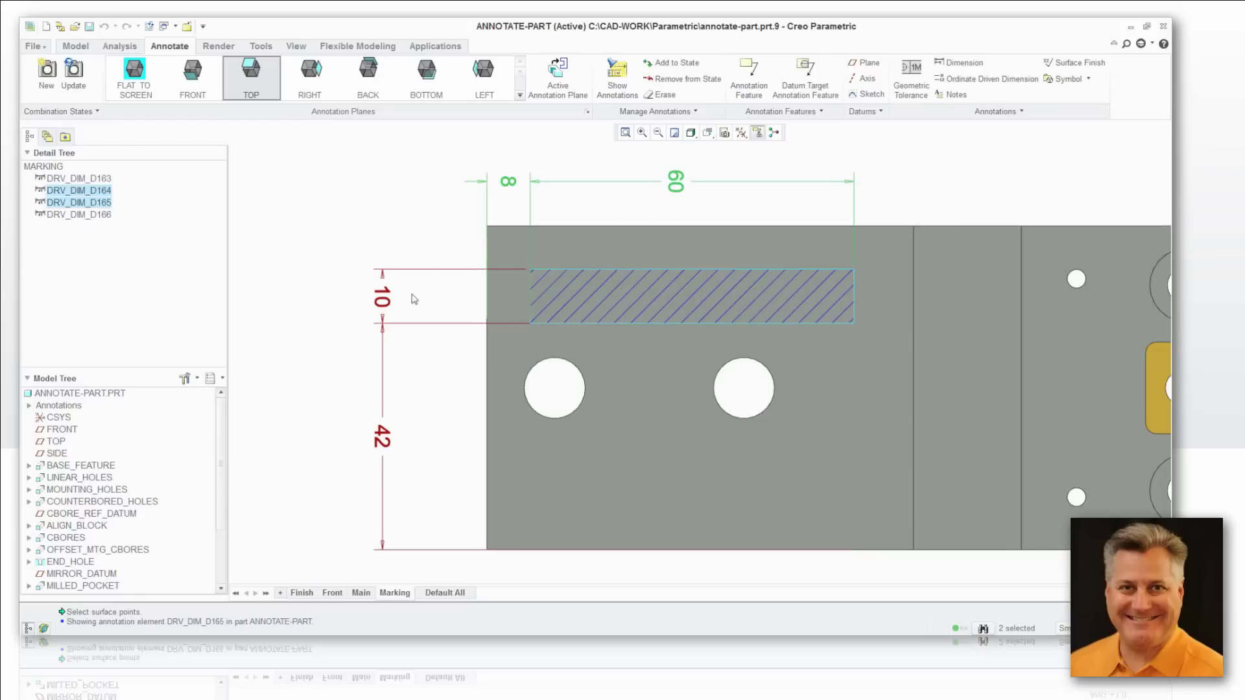
ctrl+click(382, 297)
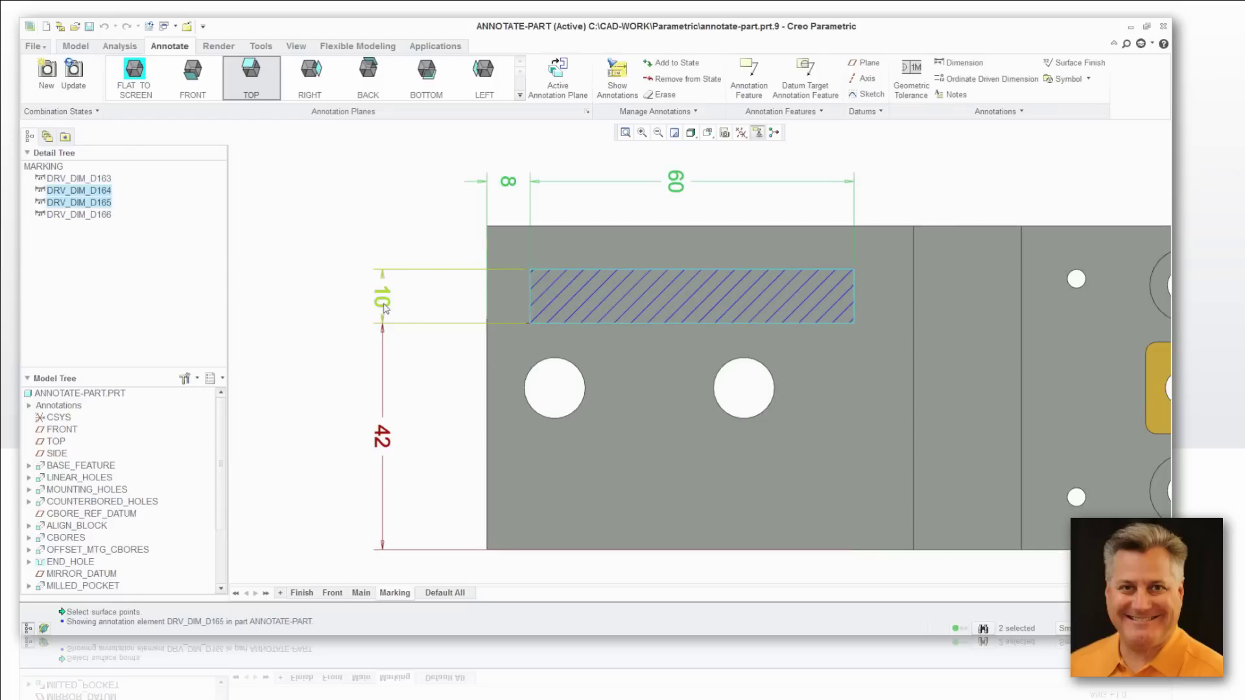
ctrl+click(383, 438)
right_click(287, 279)
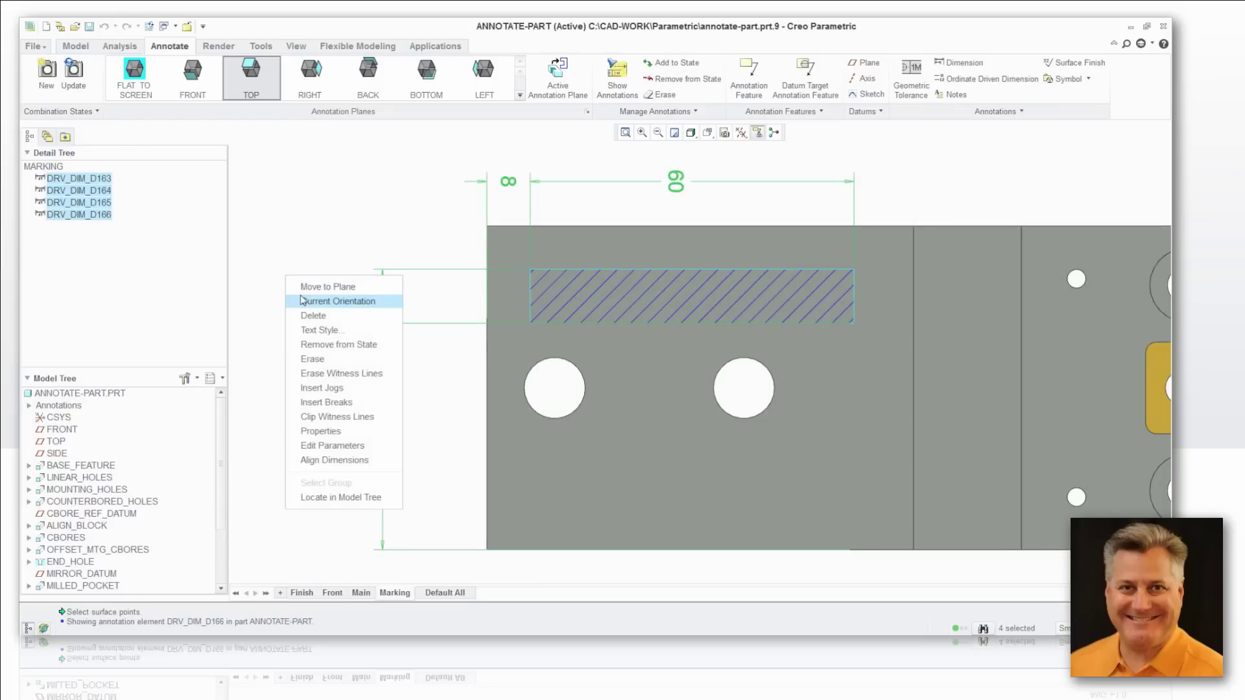
click(302, 301)
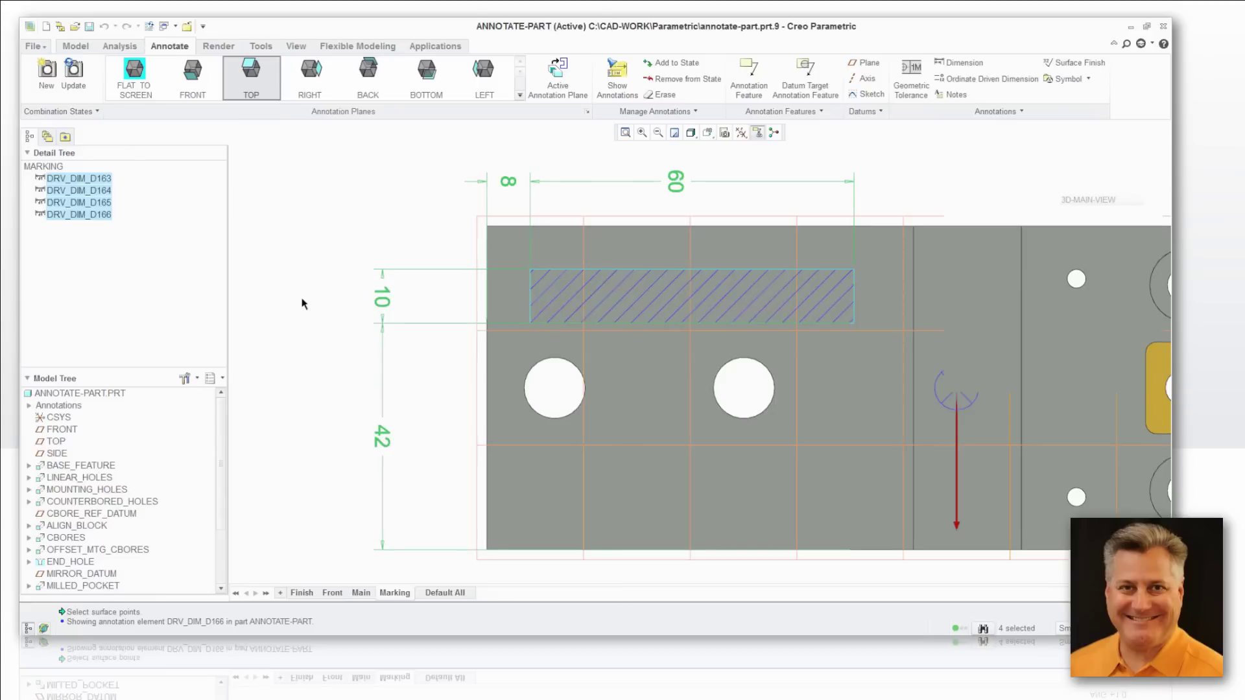
click(1109, 286)
click(1094, 301)
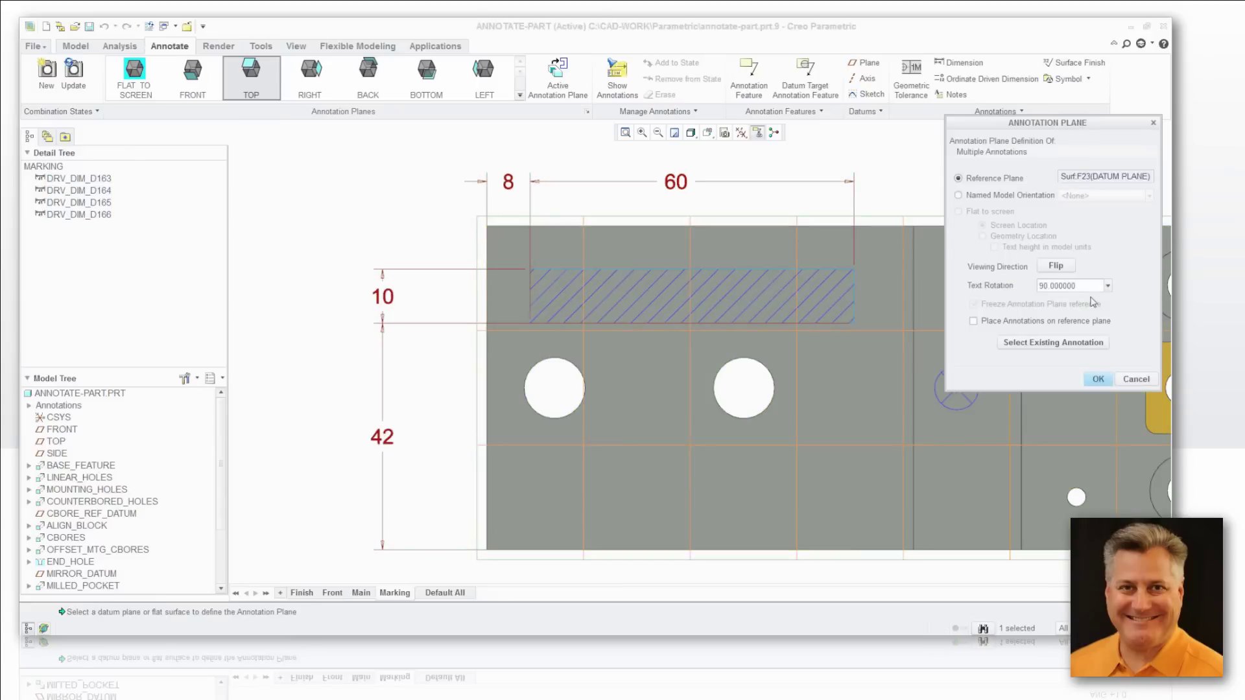
click(1097, 377)
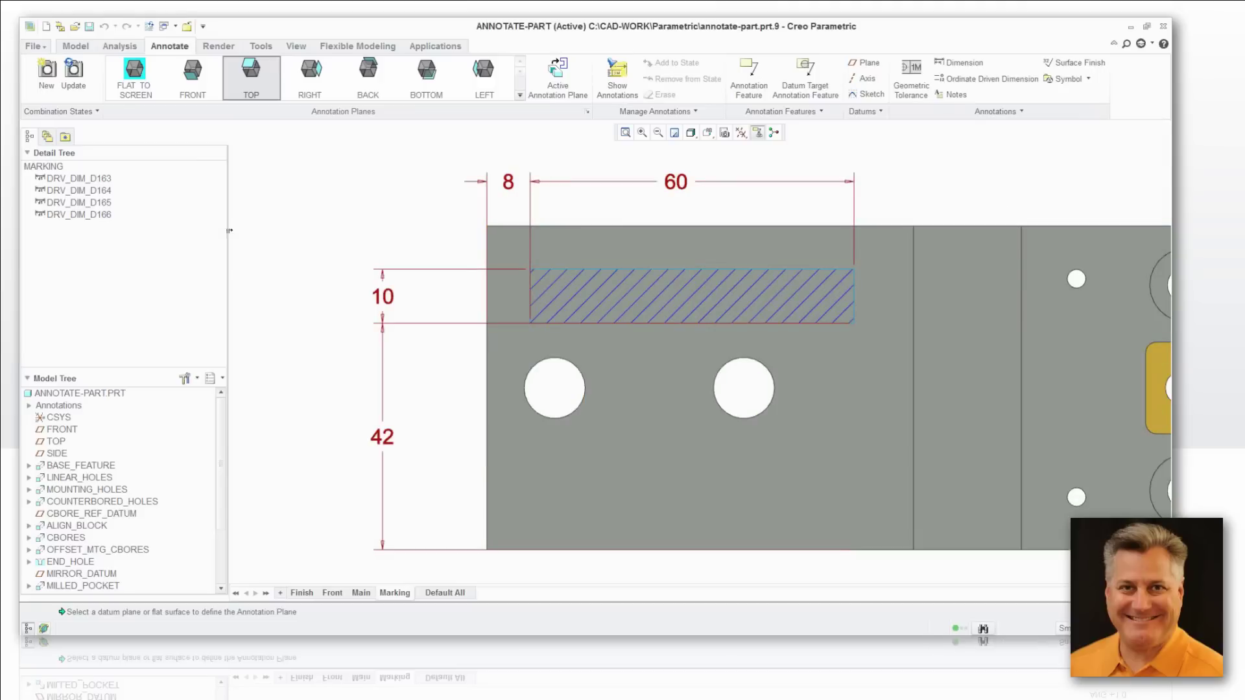
- Review the Finish, Front, Main and Marking combined views, finishing with the Main view active
click(302, 592)
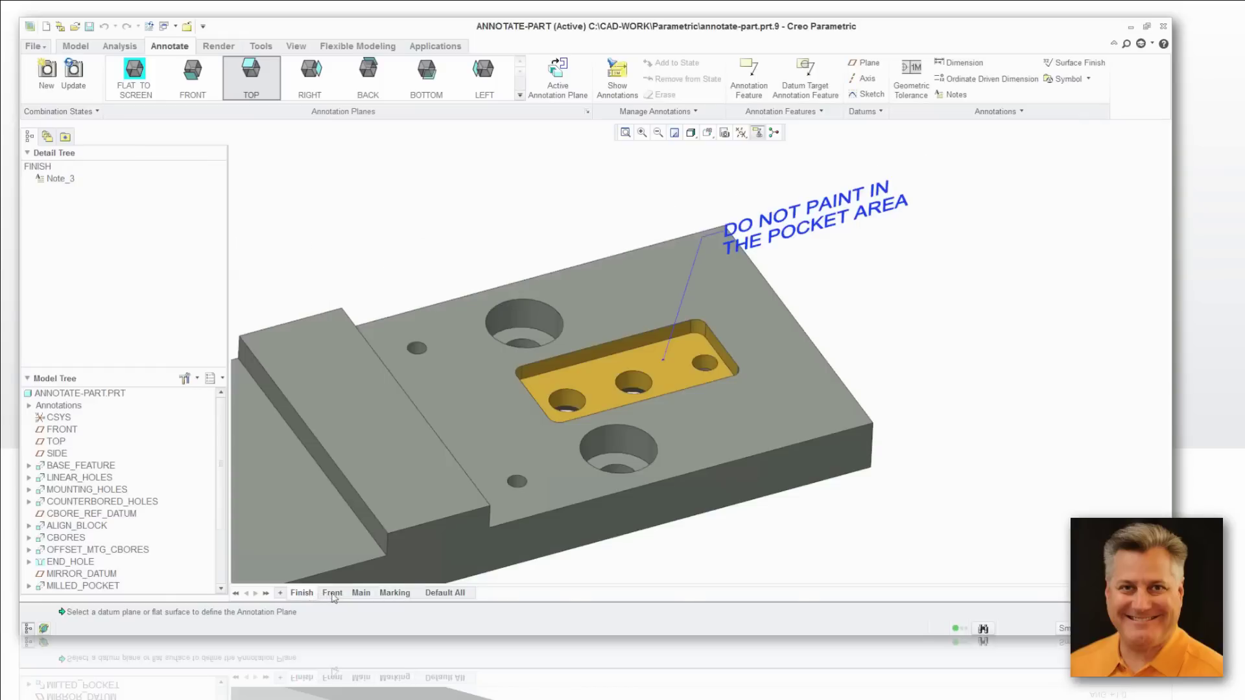
click(331, 593)
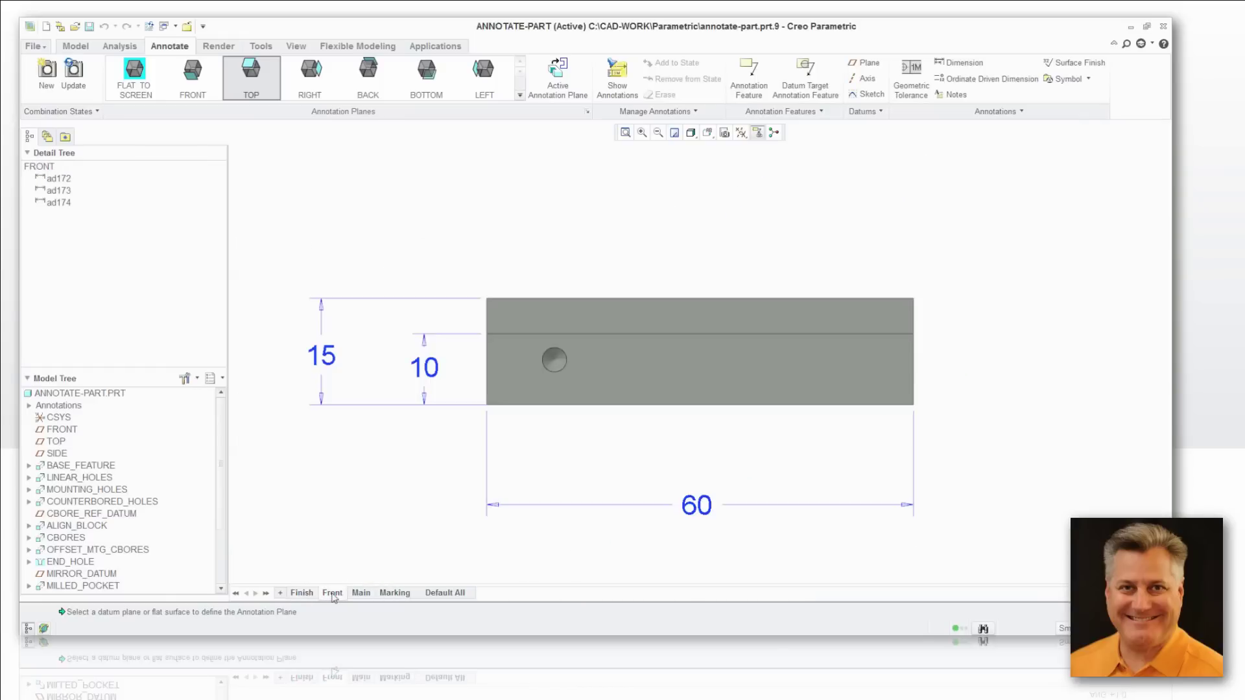
click(359, 594)
click(393, 593)
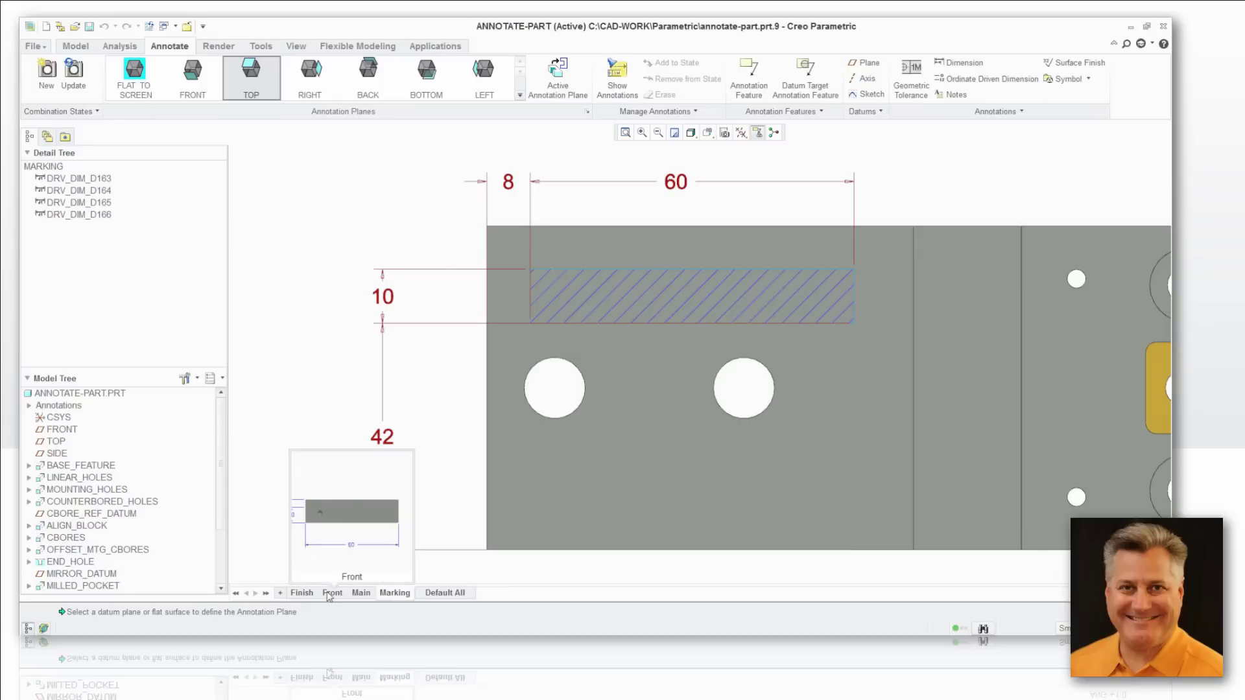
click(332, 593)
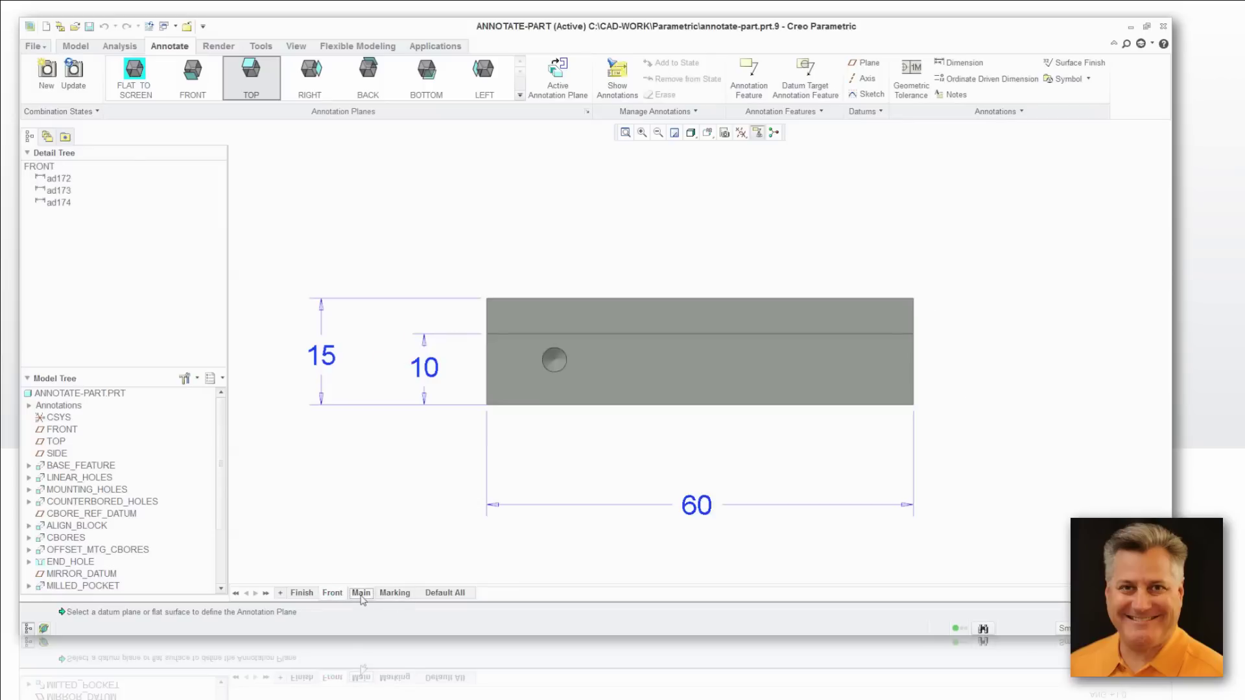
click(361, 594)
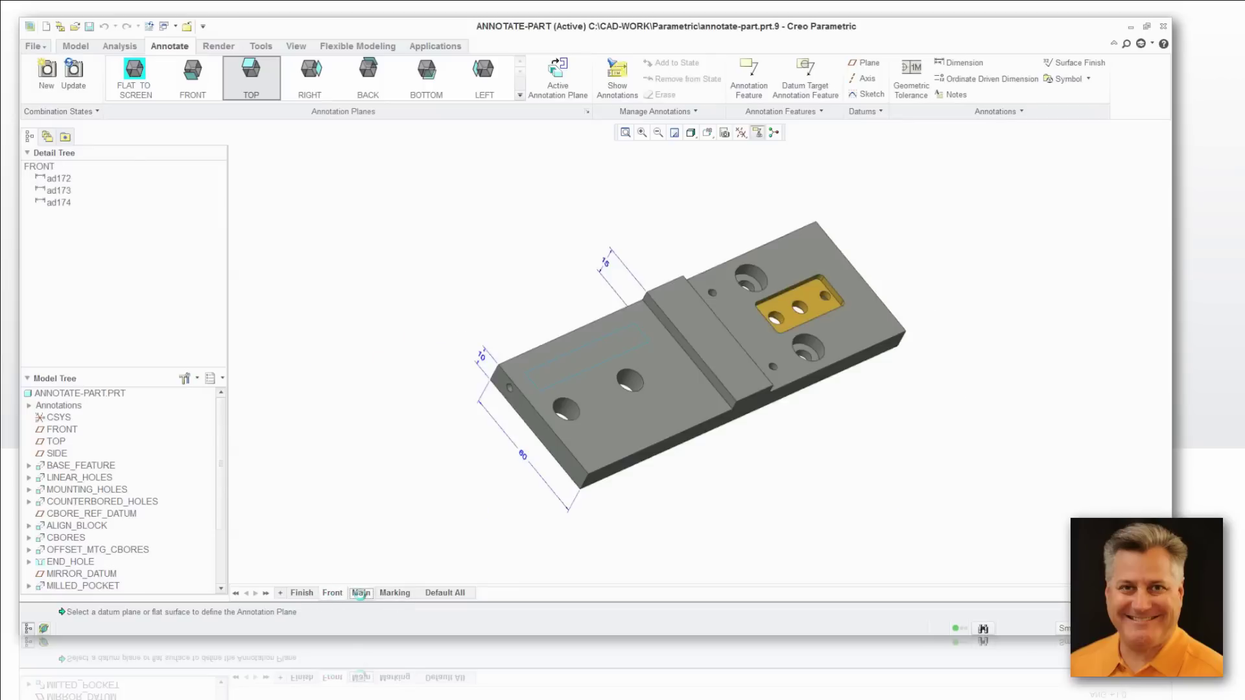
click(563, 322)
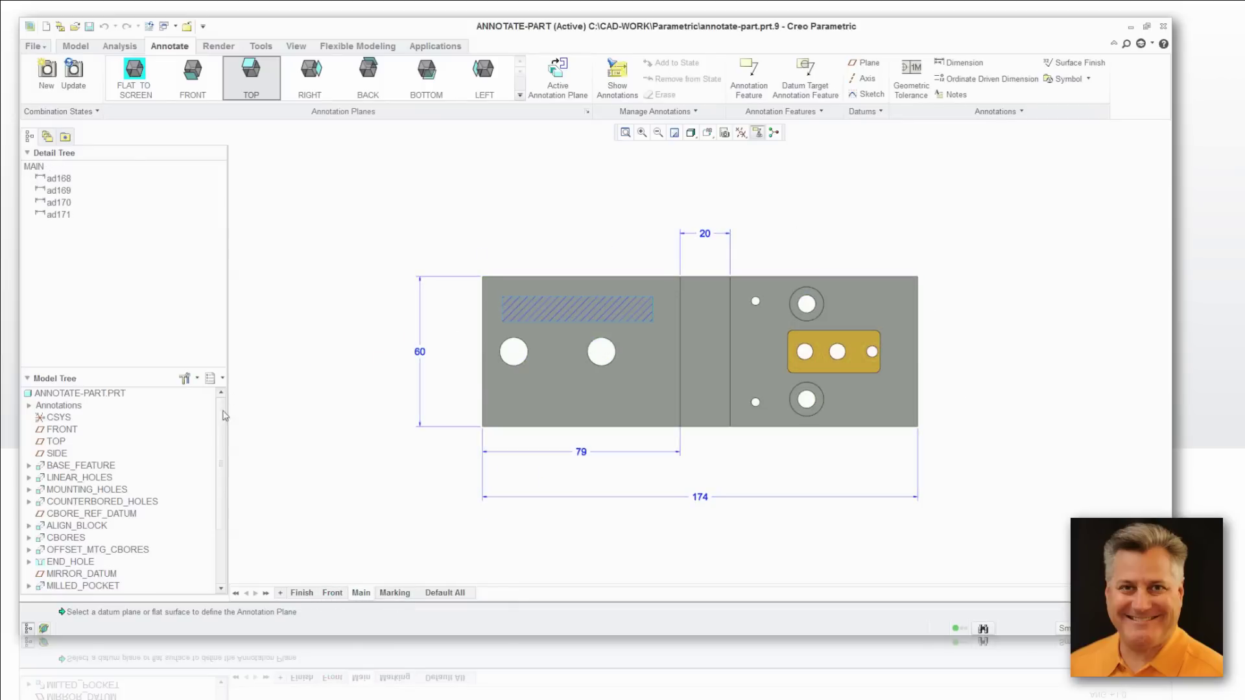
- Locate the PART-NO-AREA feature in the model tree and inspect the PART-MARKING-AREA layer's contents in the layer tree
scroll(221, 427, down, 3)
click(85, 577)
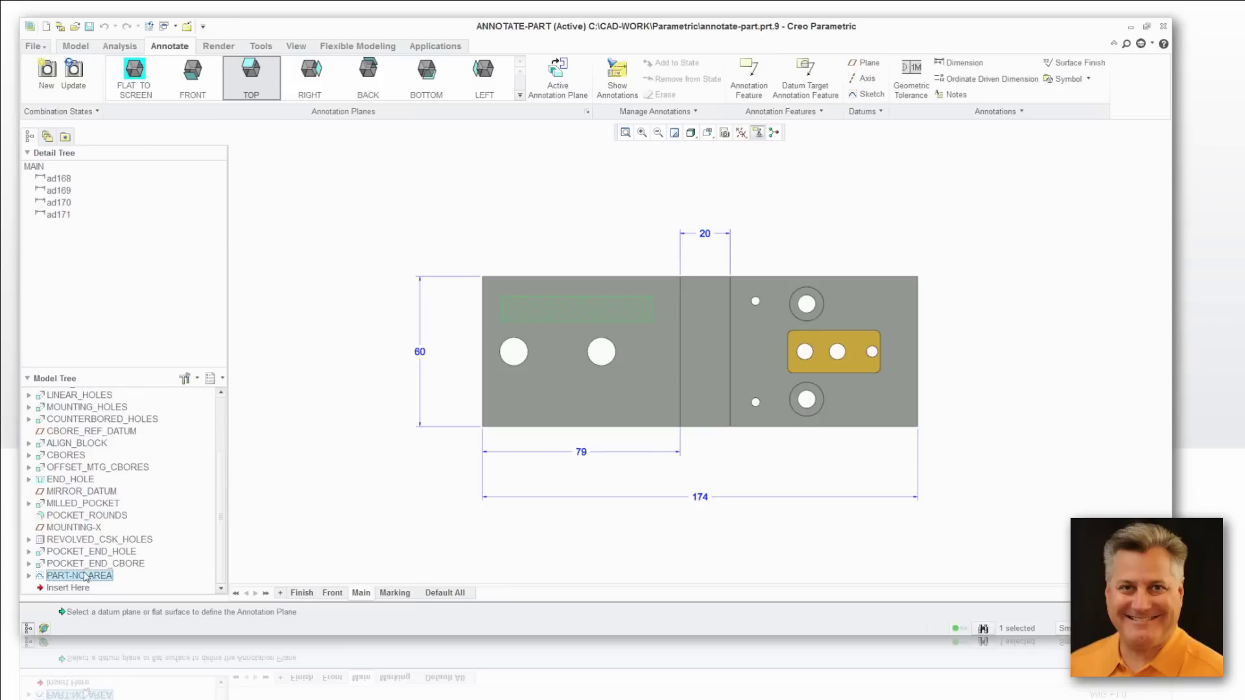
click(223, 378)
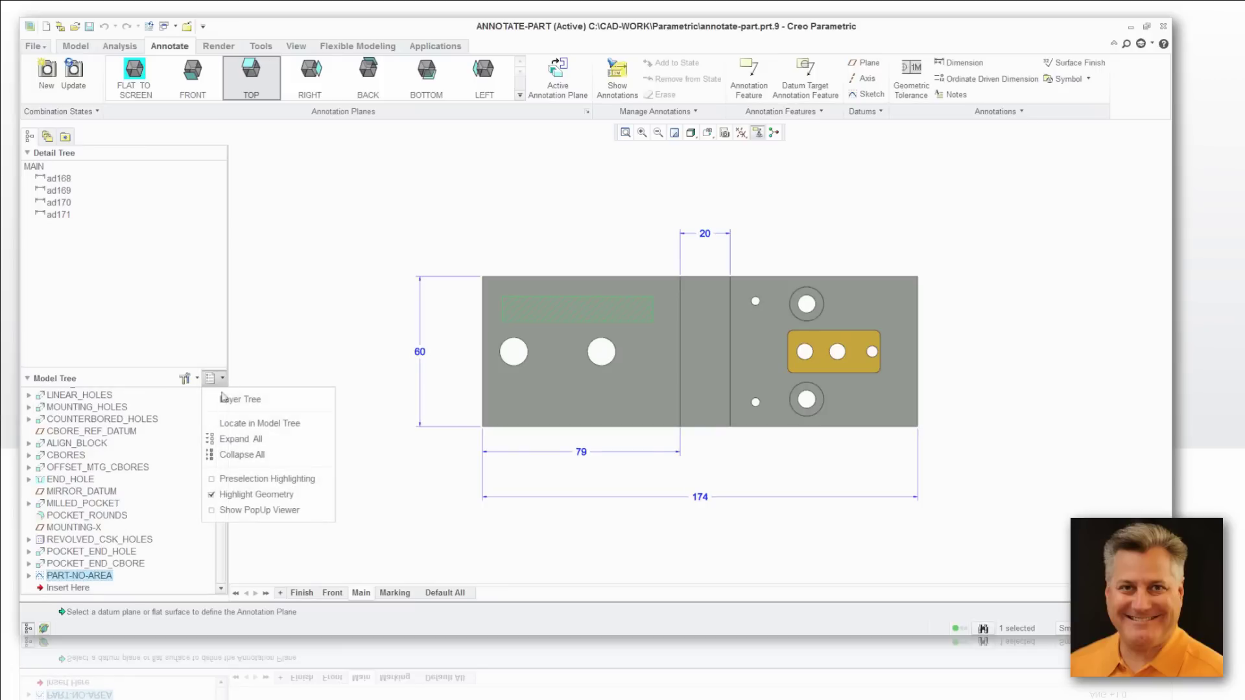
click(223, 402)
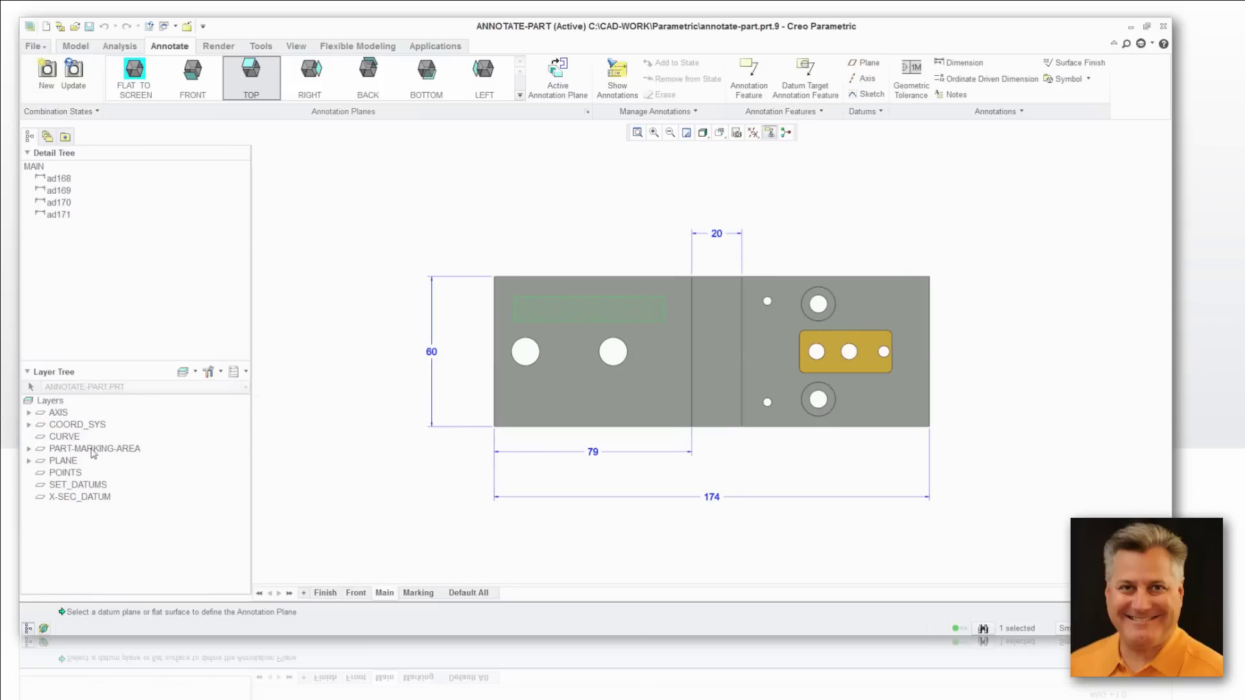
click(94, 448)
click(29, 449)
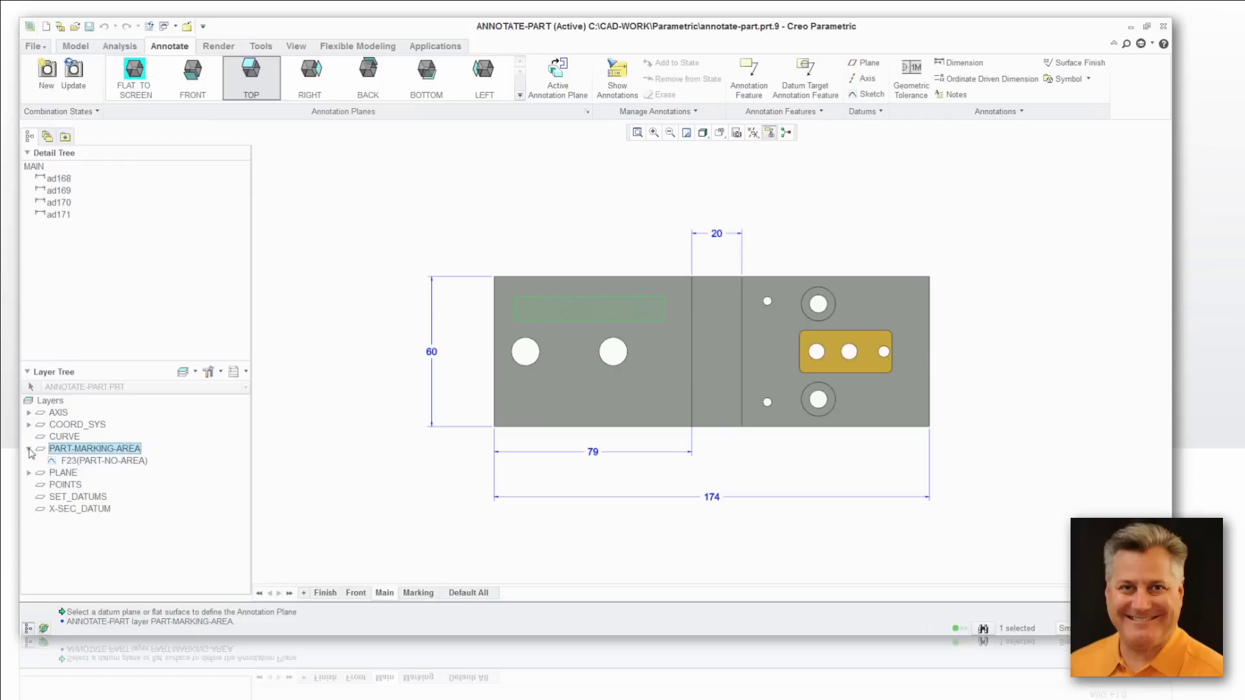
click(92, 461)
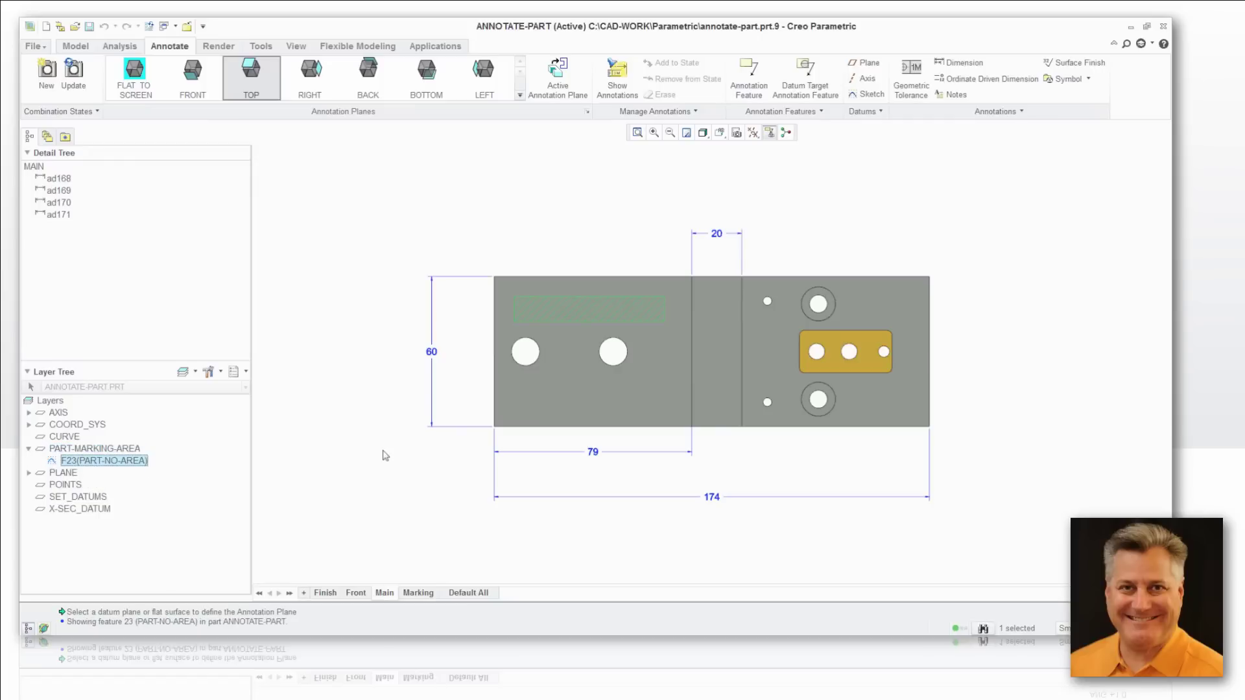
click(350, 451)
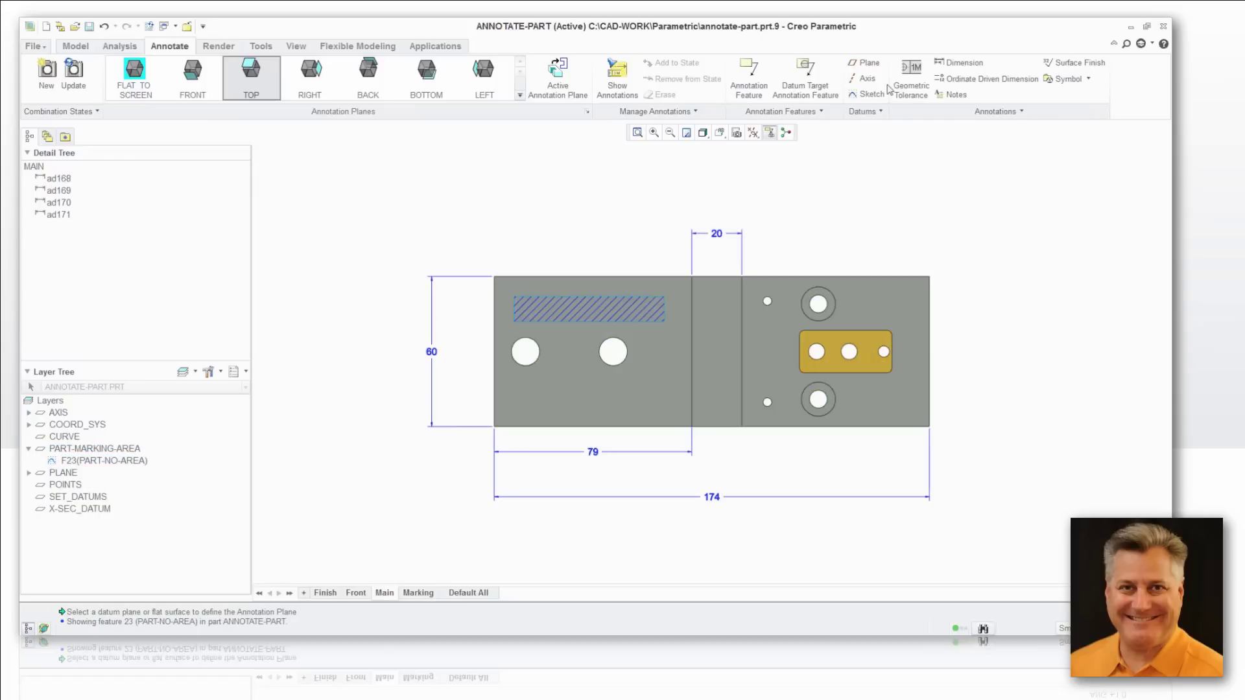
- Check the layer states available for the Main combined view in the View Manager, then cancel its redefinition
click(737, 133)
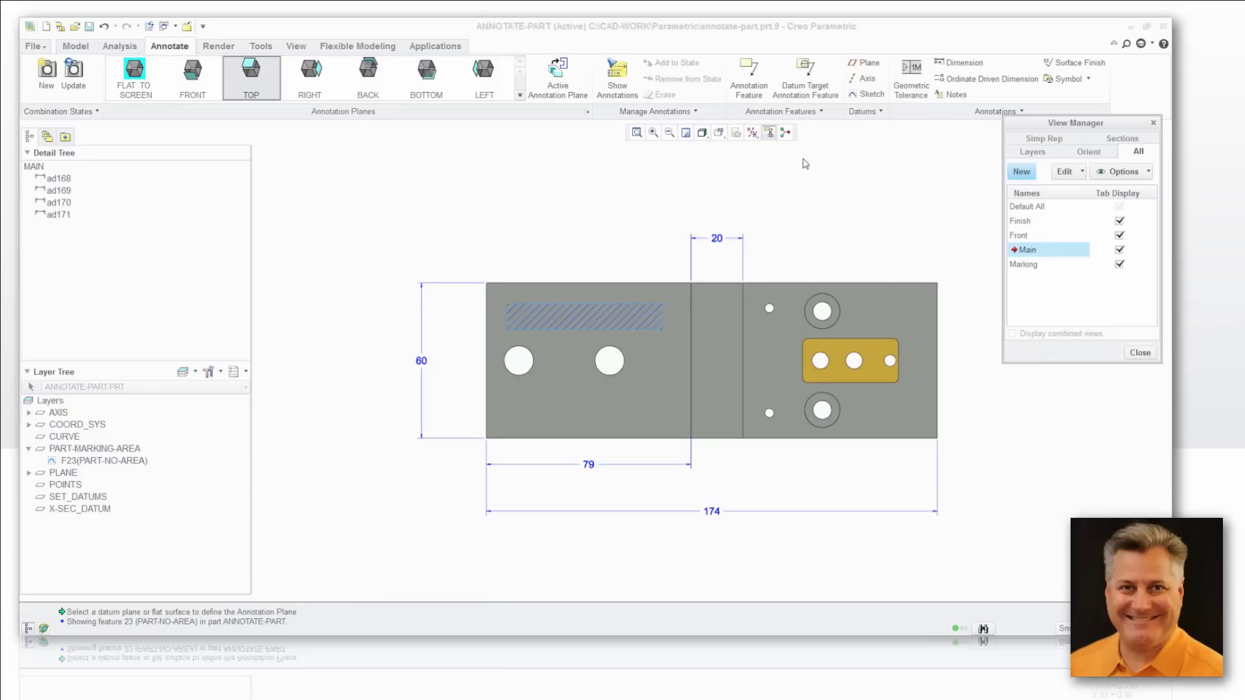
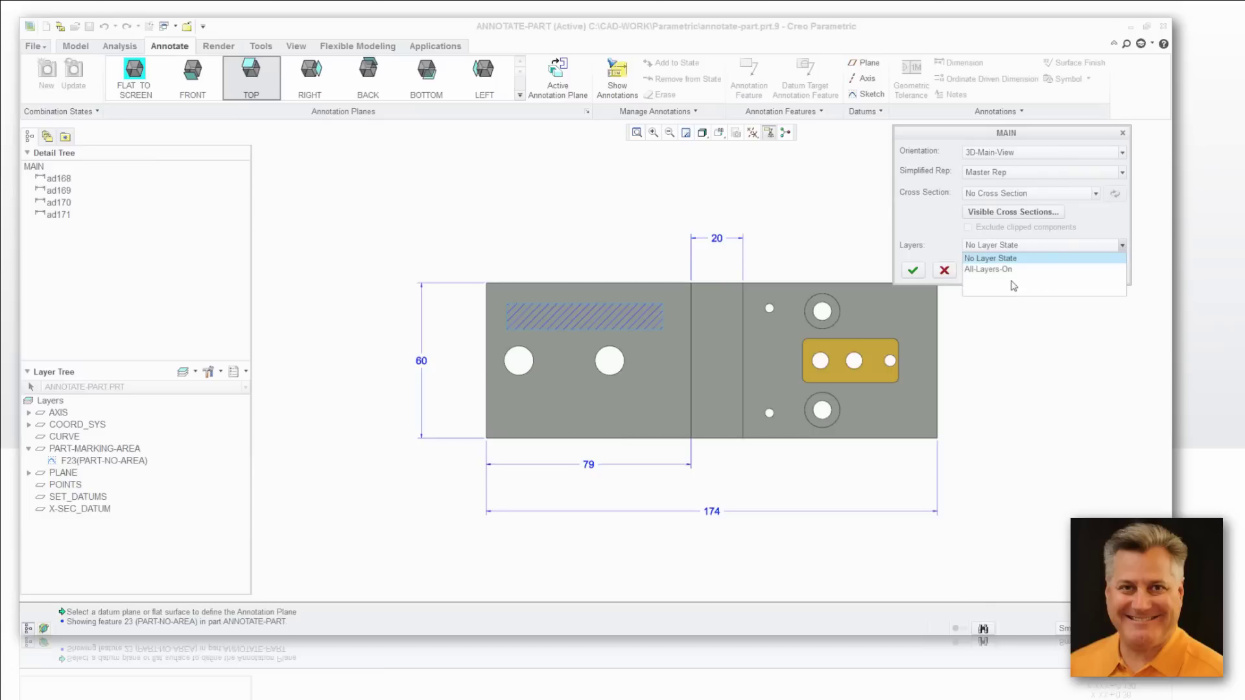
click(953, 238)
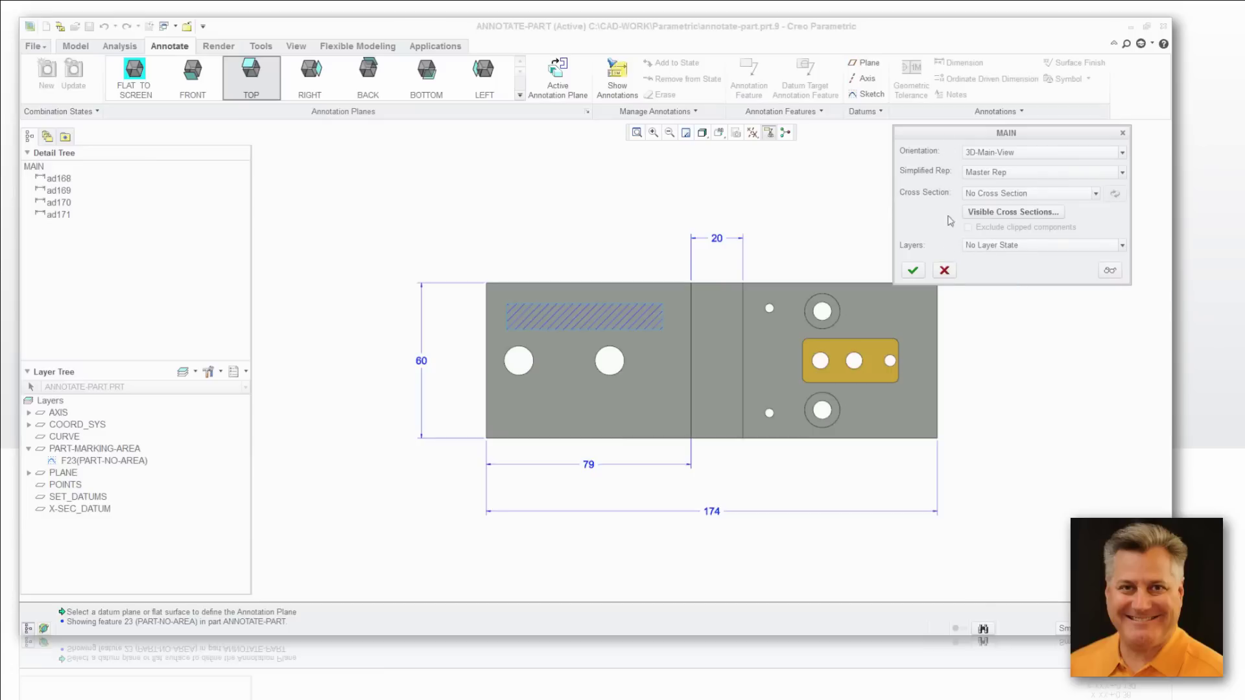
click(945, 270)
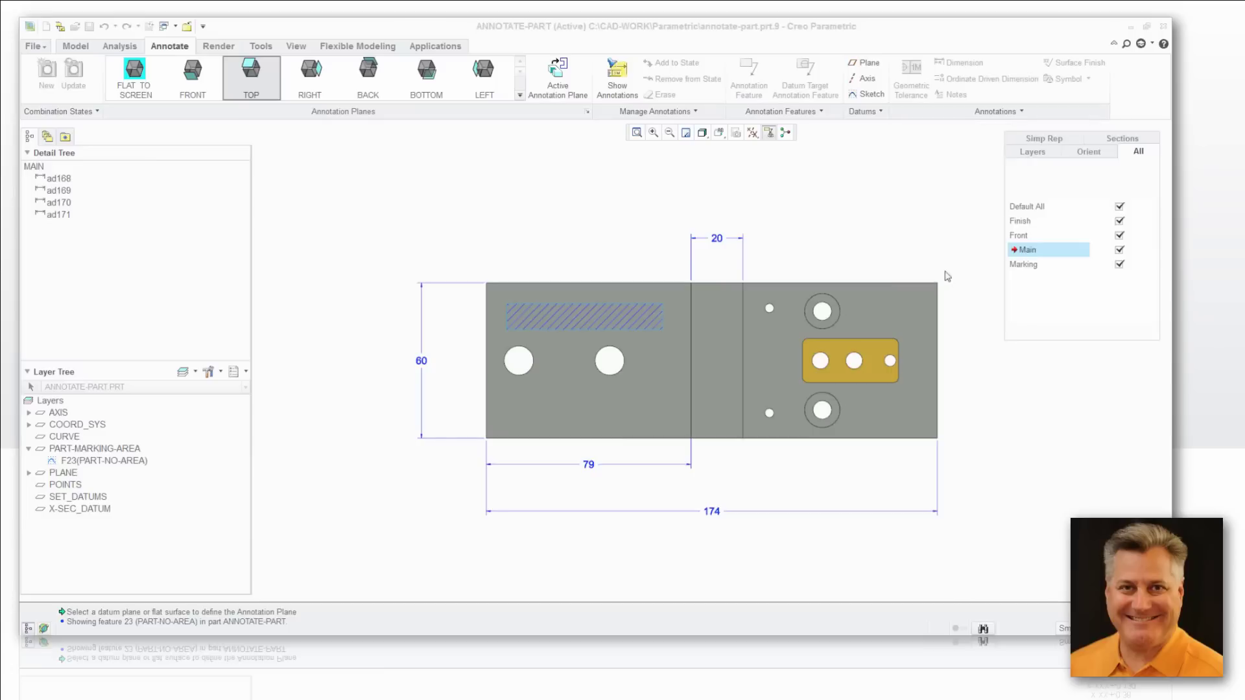
- Create a new layer state named Marking-Off in the View Manager
click(1033, 154)
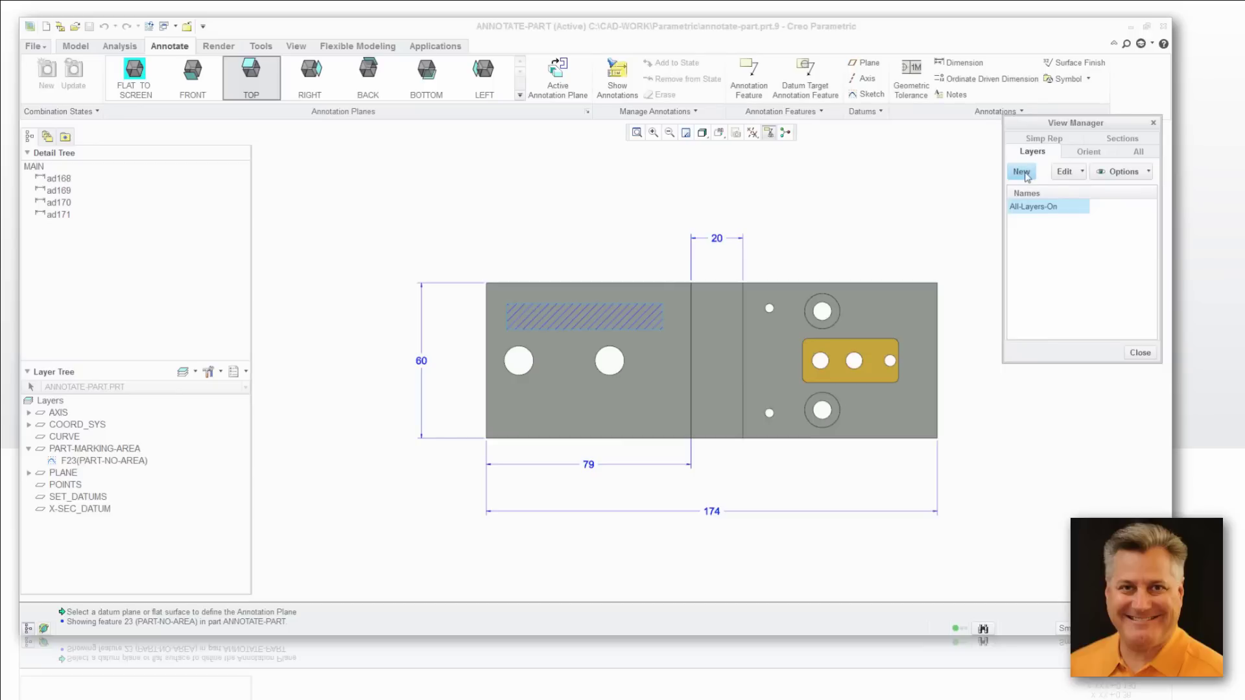
click(1023, 172)
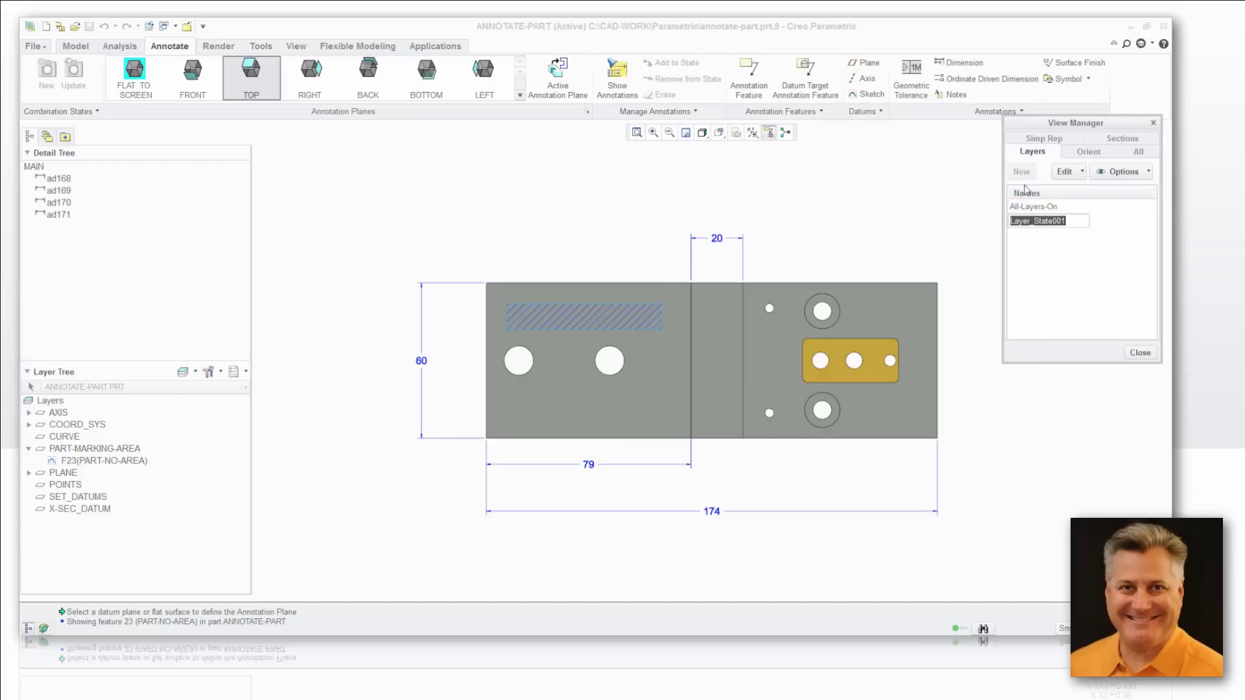
text(MARKING-OFF)
key(Return)
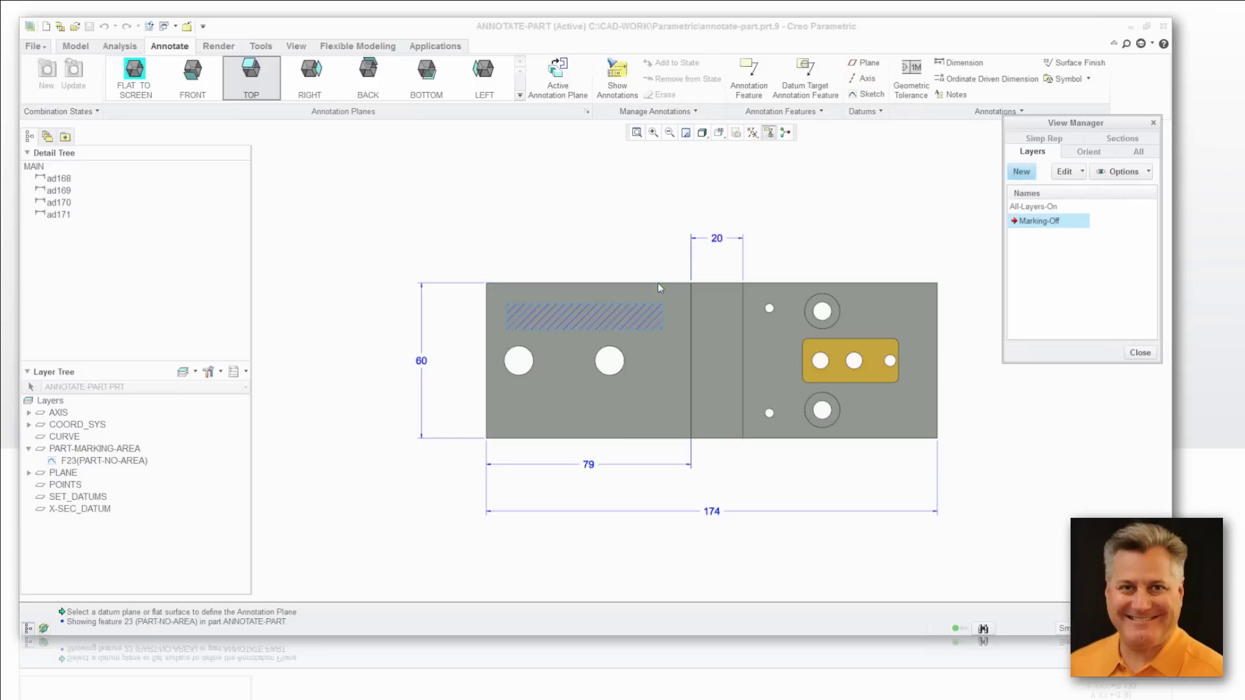
- Hide the PART-MARKING-AREA layer and save its hidden status to the Marking-Off layer state
click(81, 449)
right_click(81, 450)
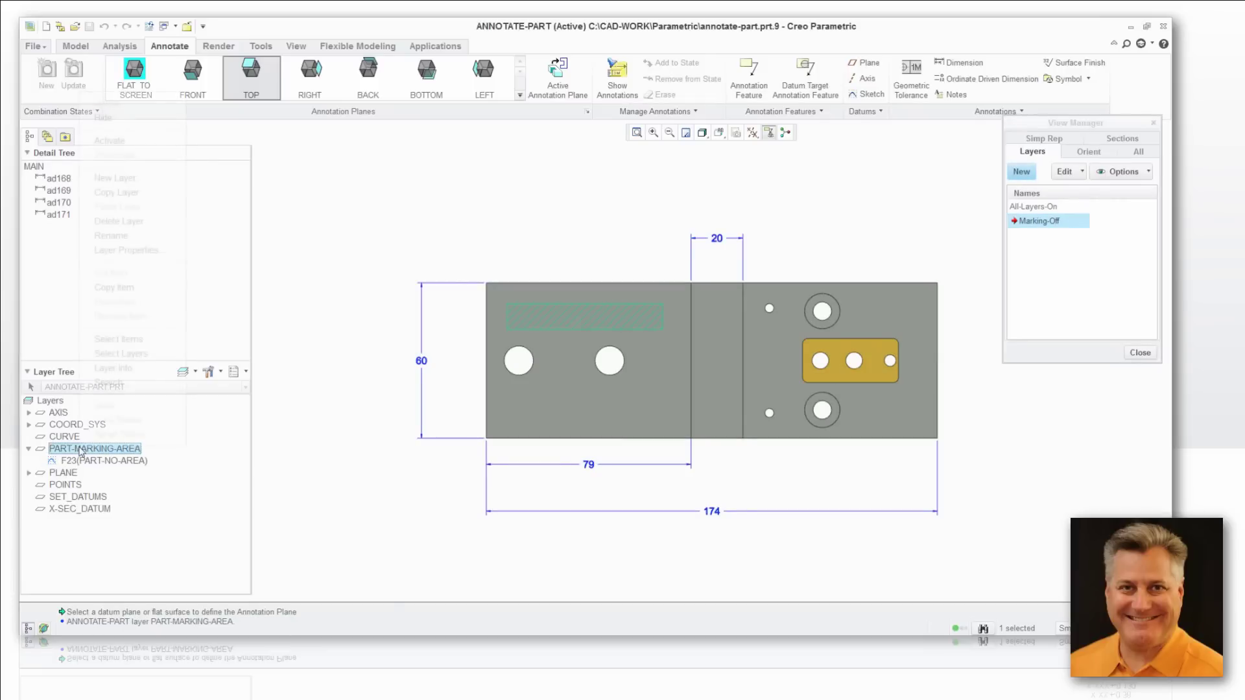
click(120, 117)
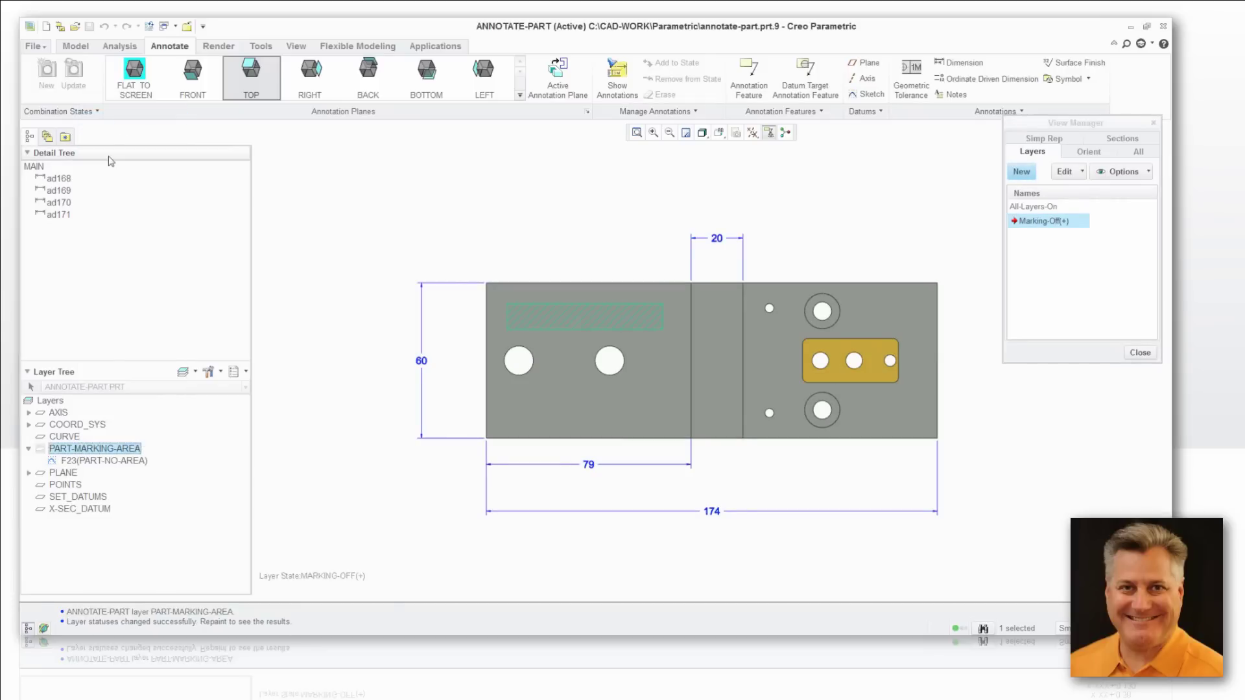
right_click(1047, 226)
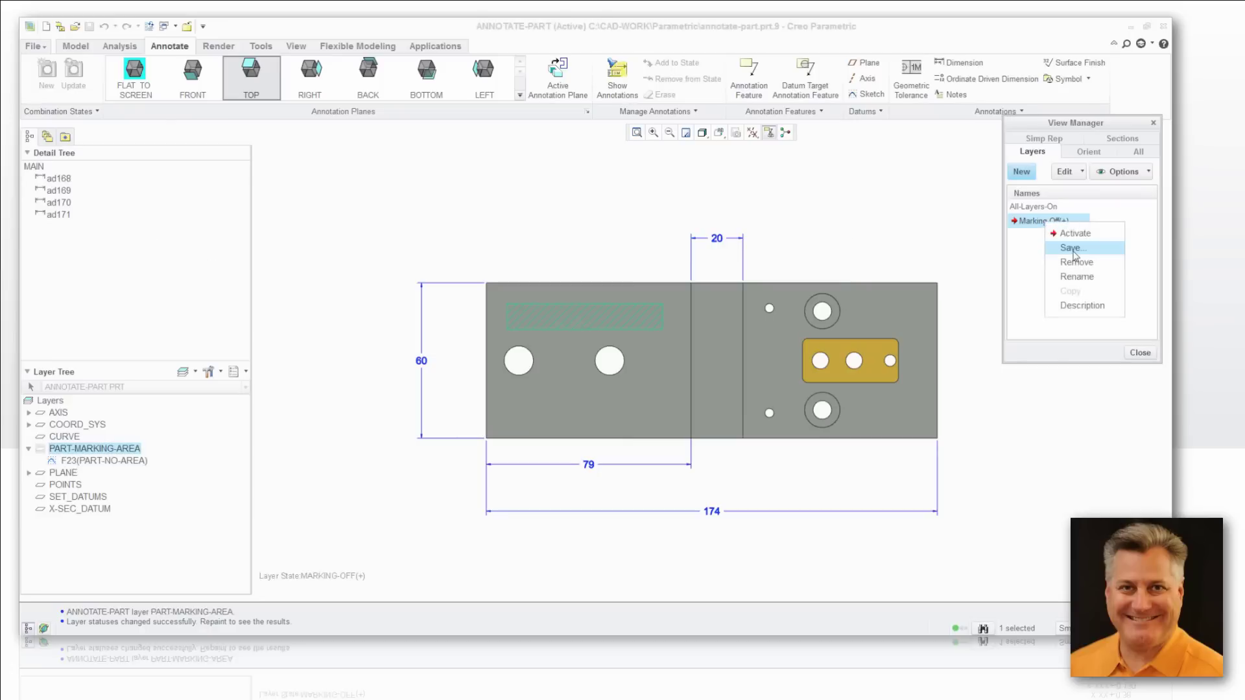
click(1072, 249)
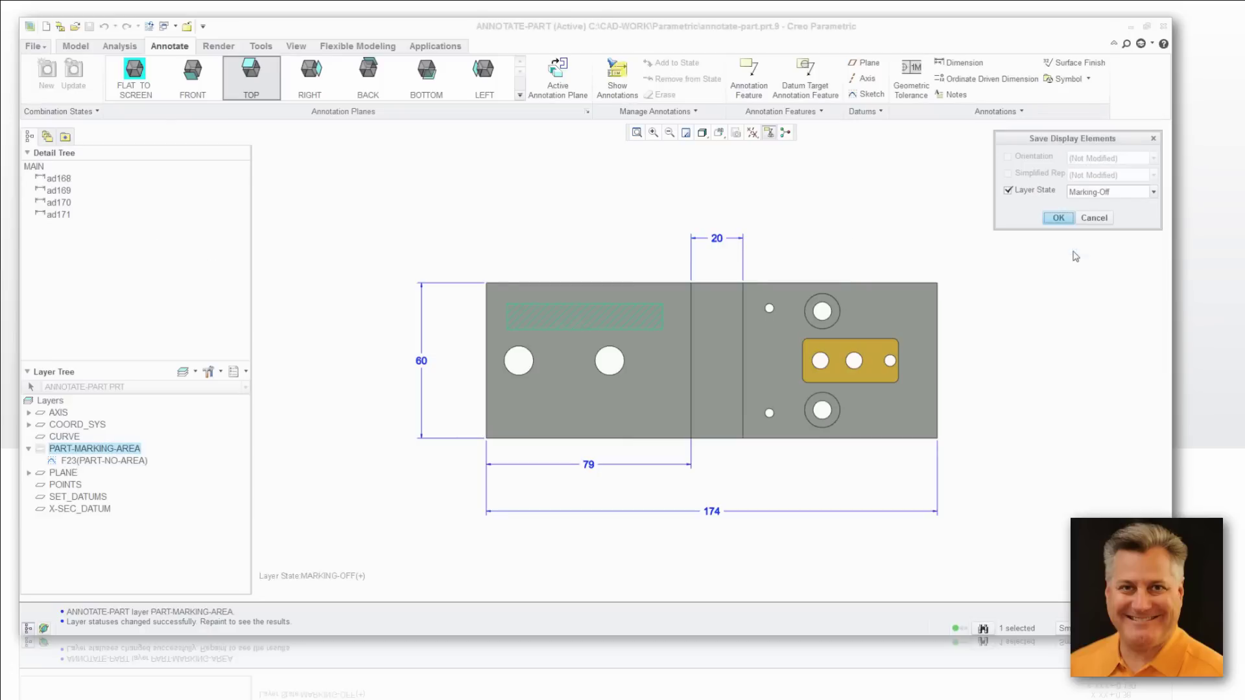
click(1059, 218)
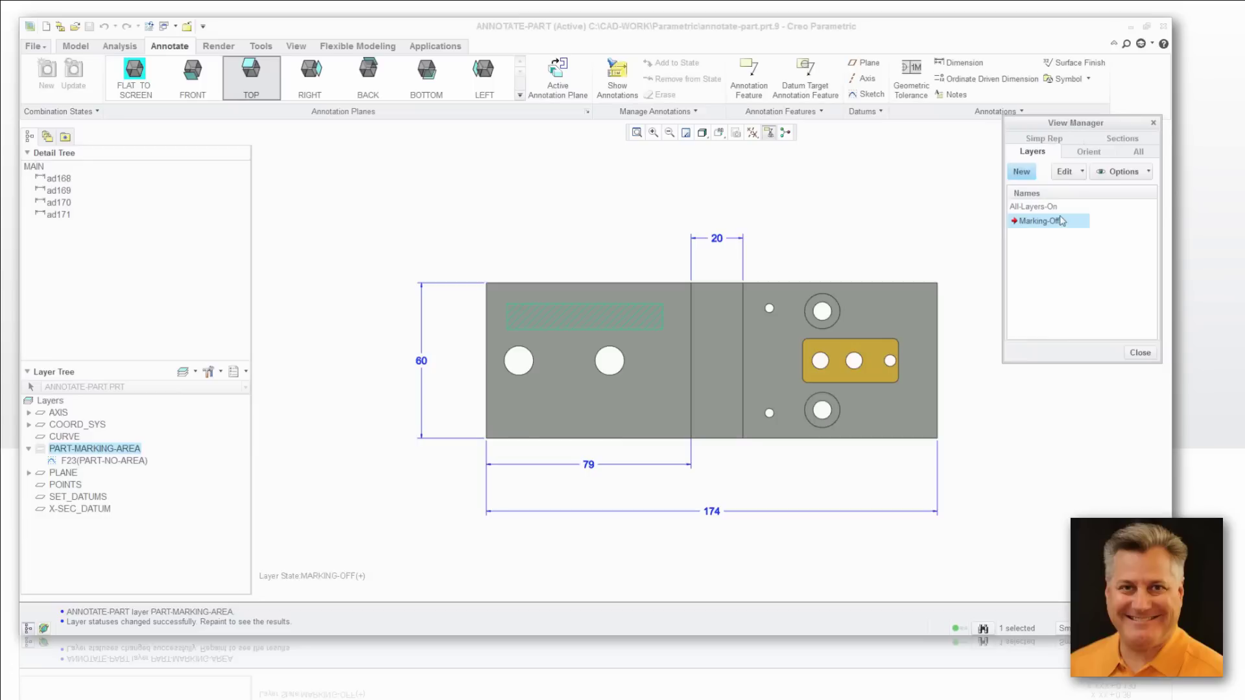
- Compare the All-Layers-On and Marking-Off layer states by alternately activating them, finish with All-Layers-On active, and close the View Manager
double_click(1041, 207)
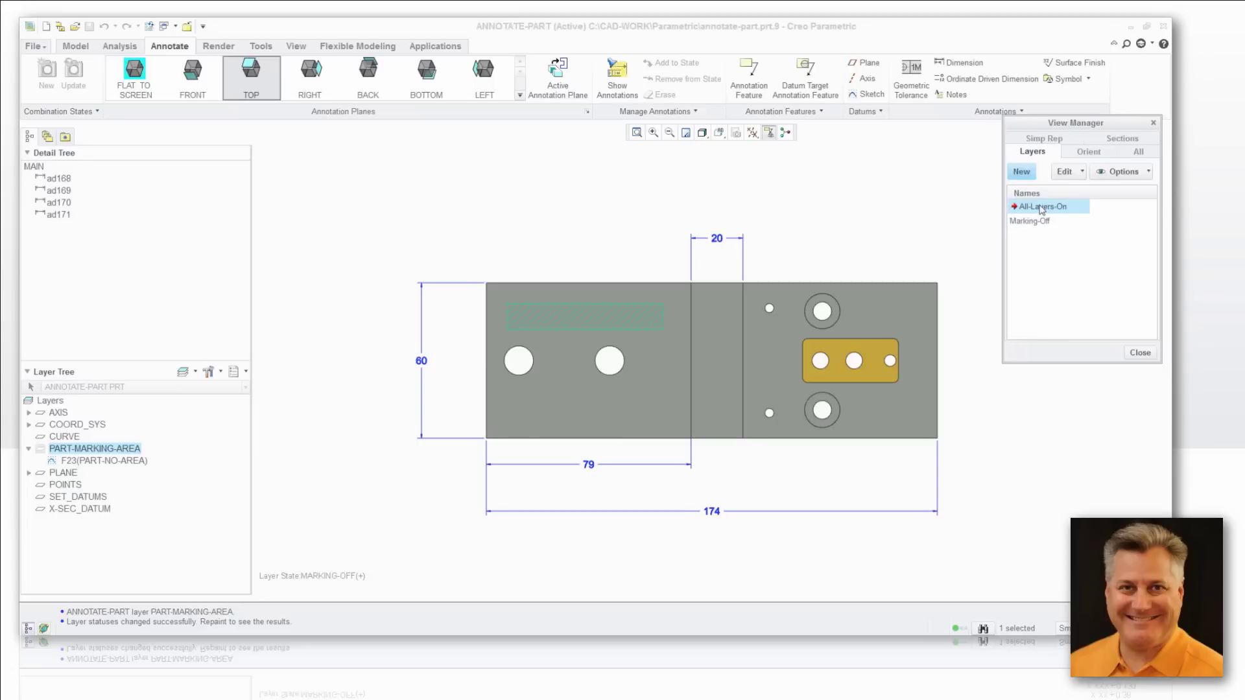
double_click(1043, 221)
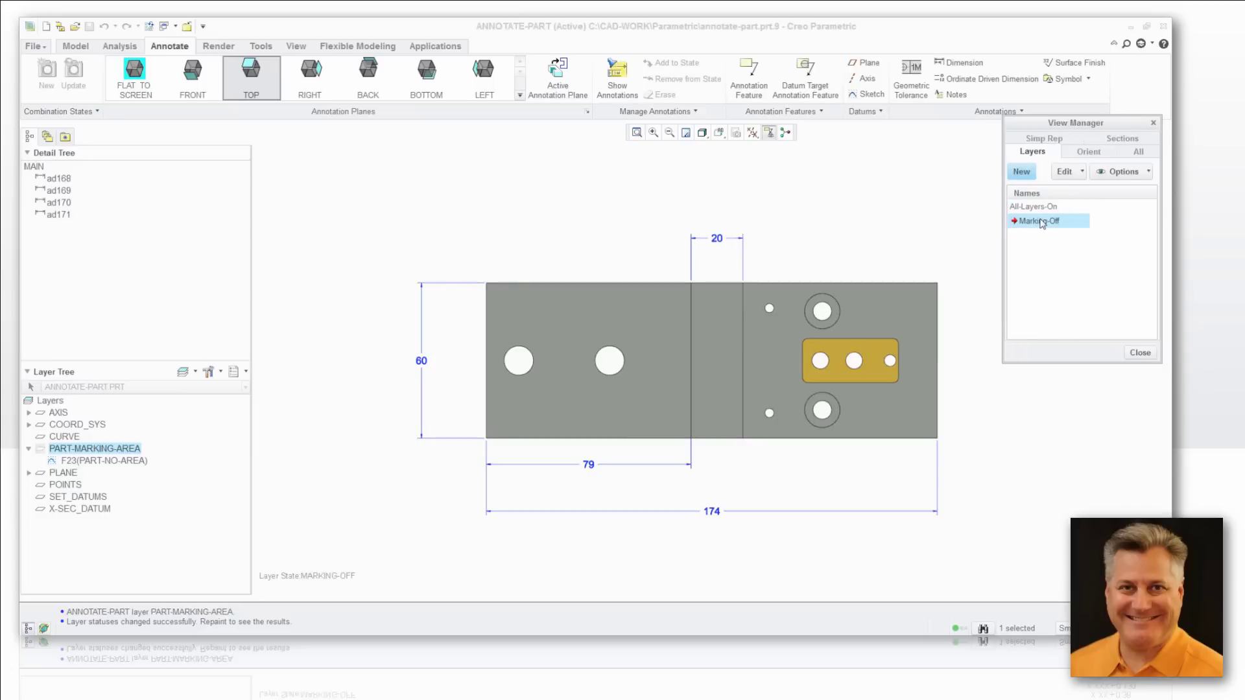
double_click(1042, 208)
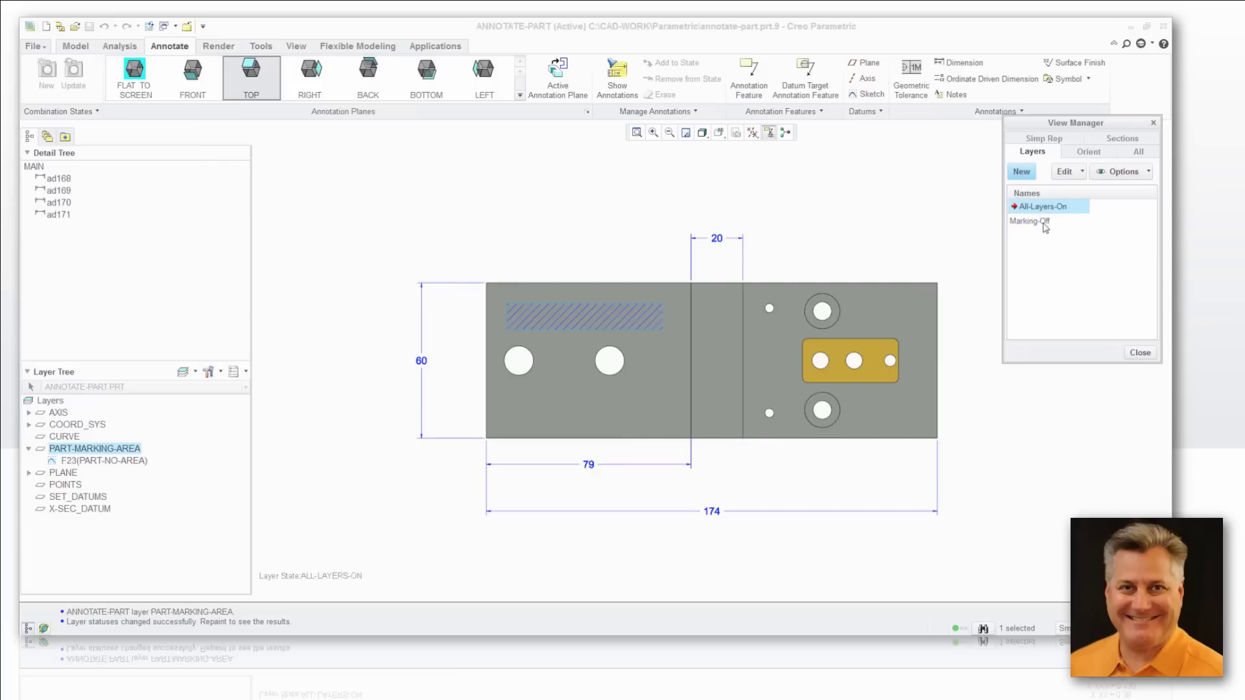
double_click(1044, 223)
double_click(1042, 207)
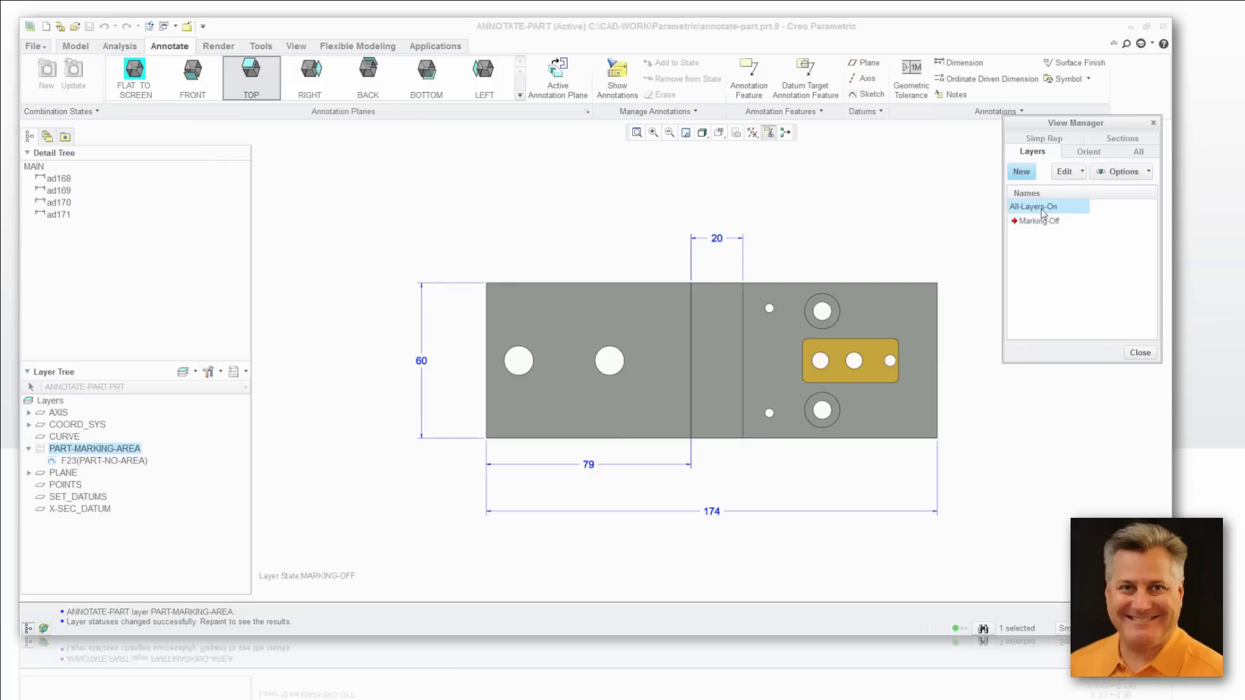
click(1139, 353)
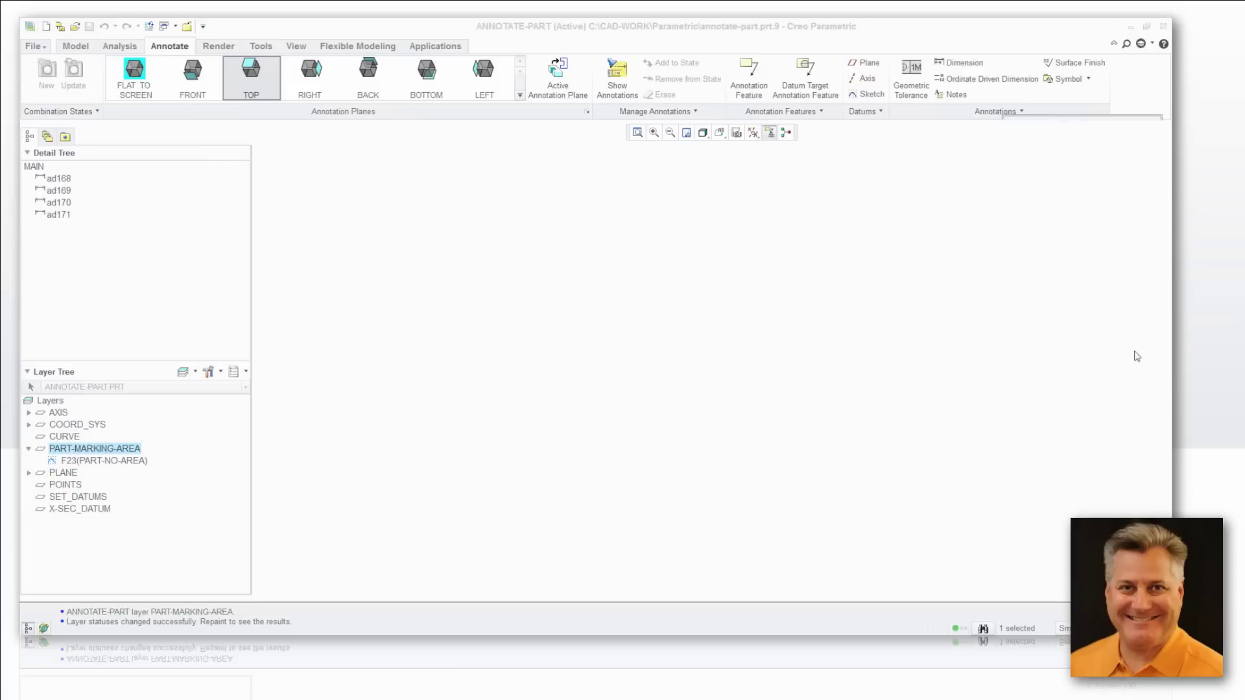
- Redefine the Main combined view to use the Marking-Off layer state, previewing the result before accepting it
click(737, 133)
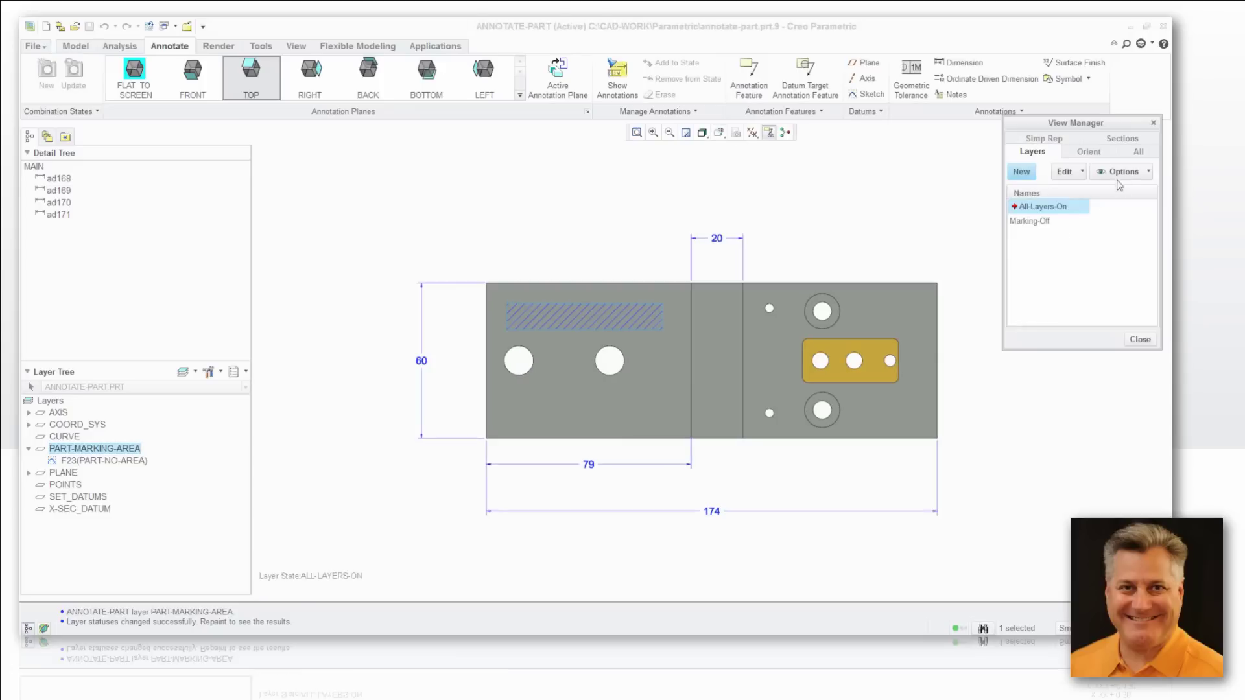
click(1128, 153)
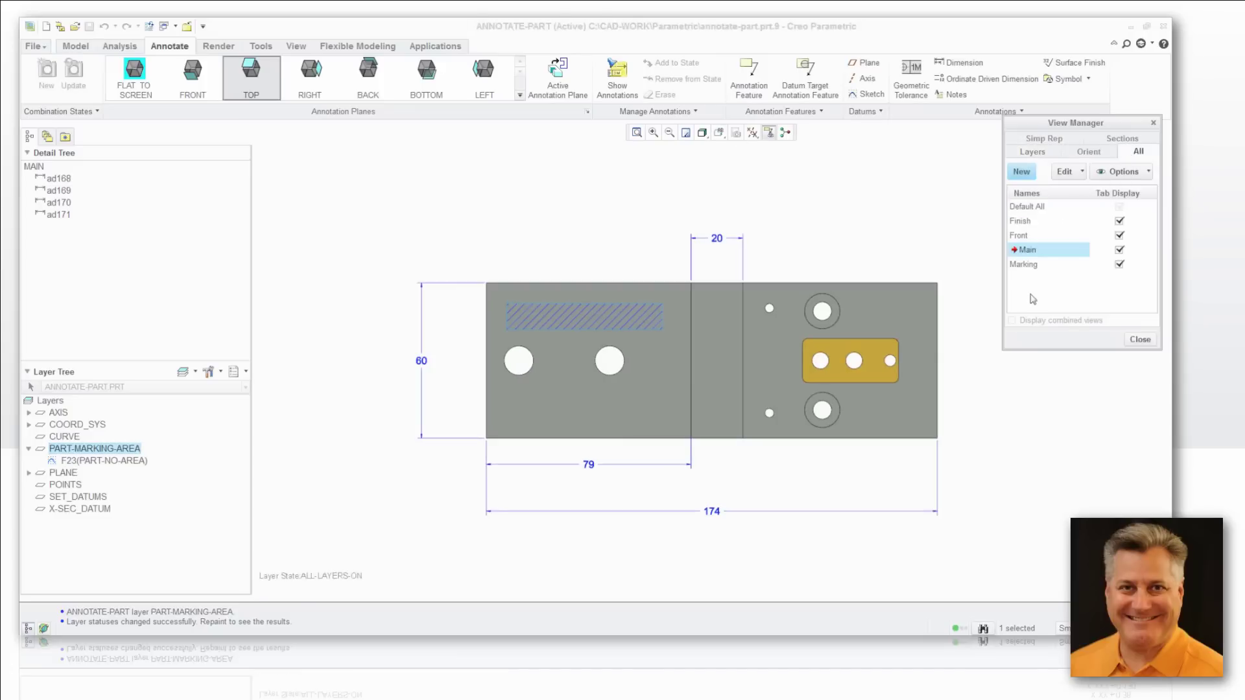
right_click(1036, 252)
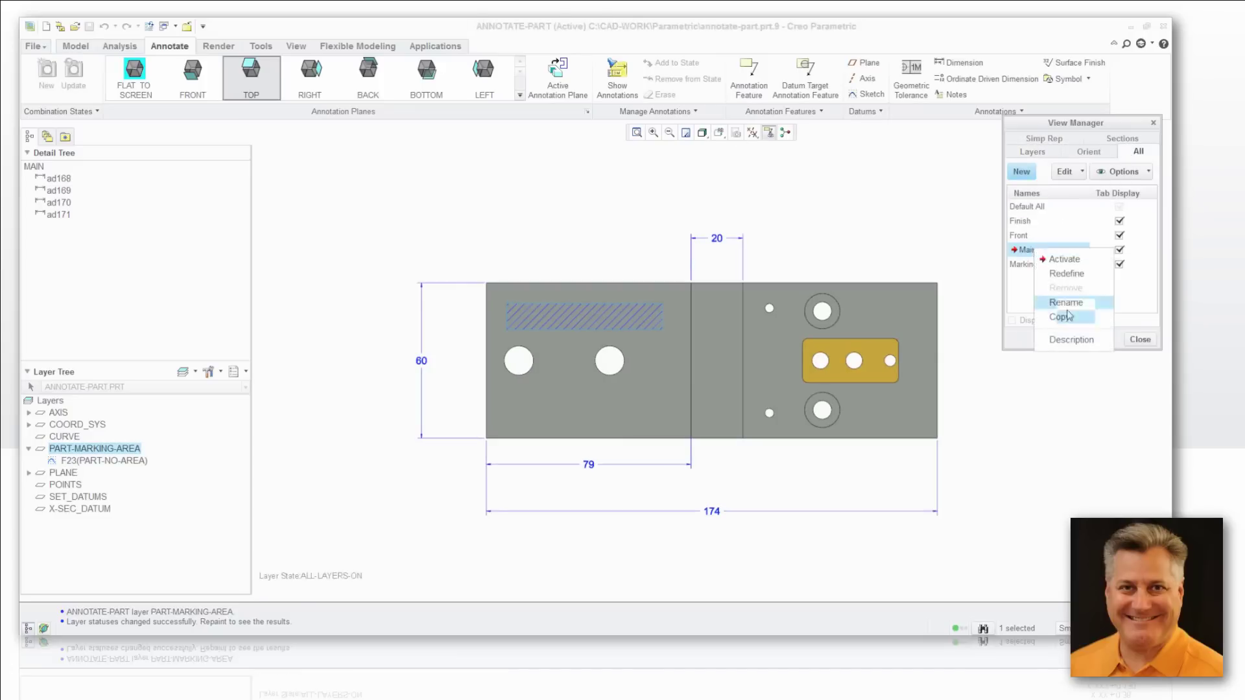
click(1066, 274)
click(1082, 252)
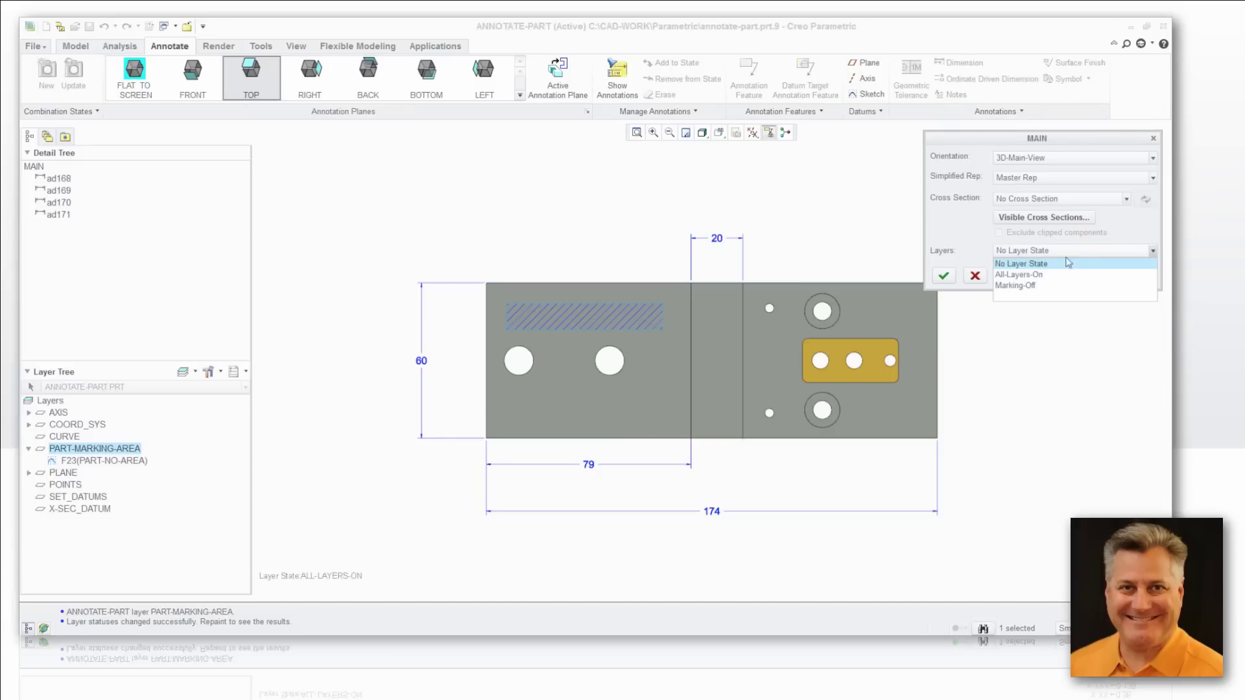
click(1038, 286)
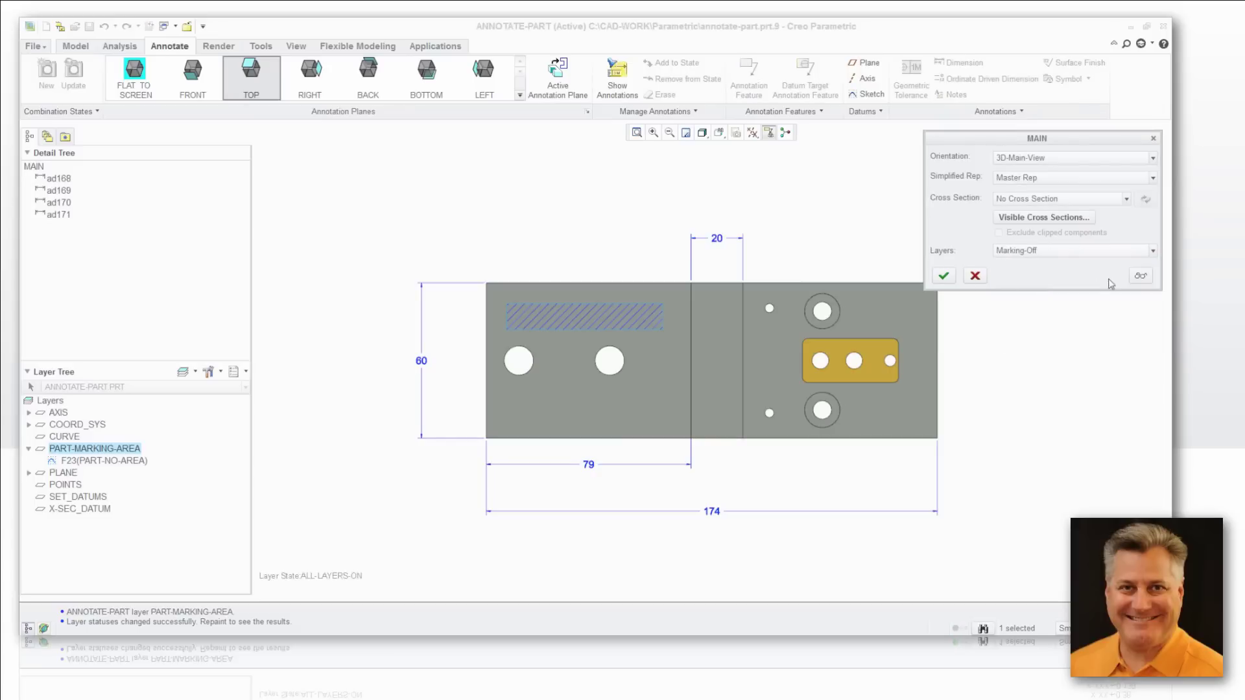
click(1141, 276)
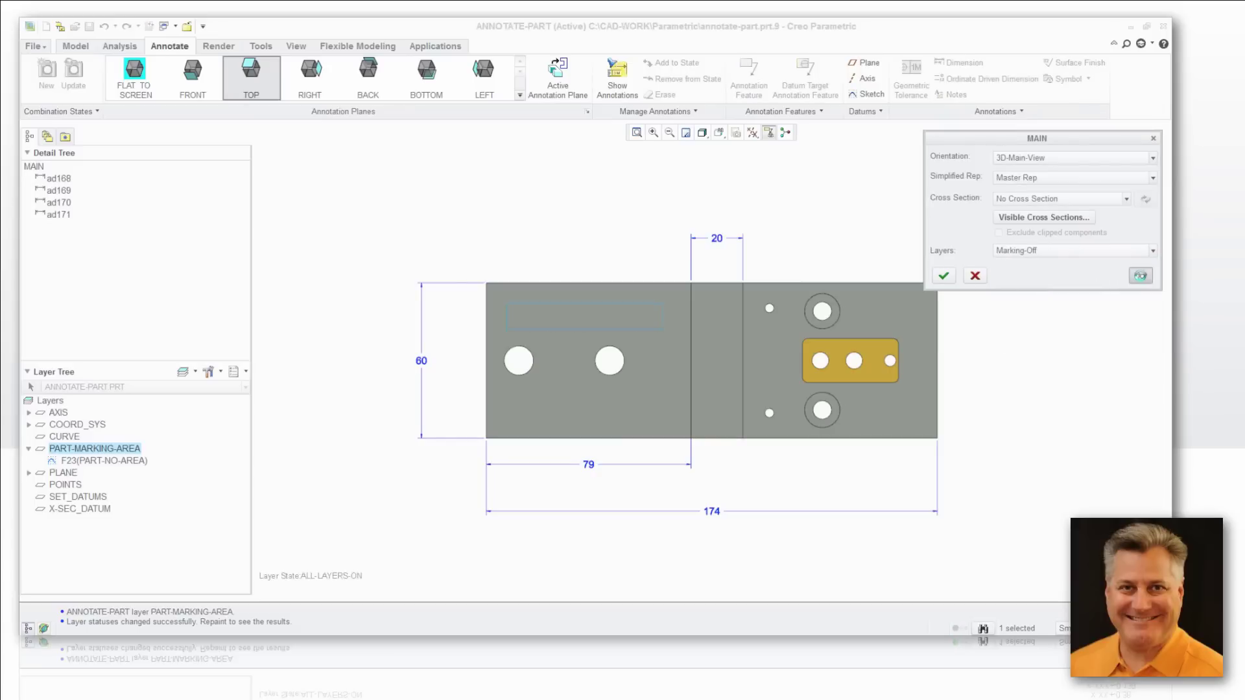
click(944, 276)
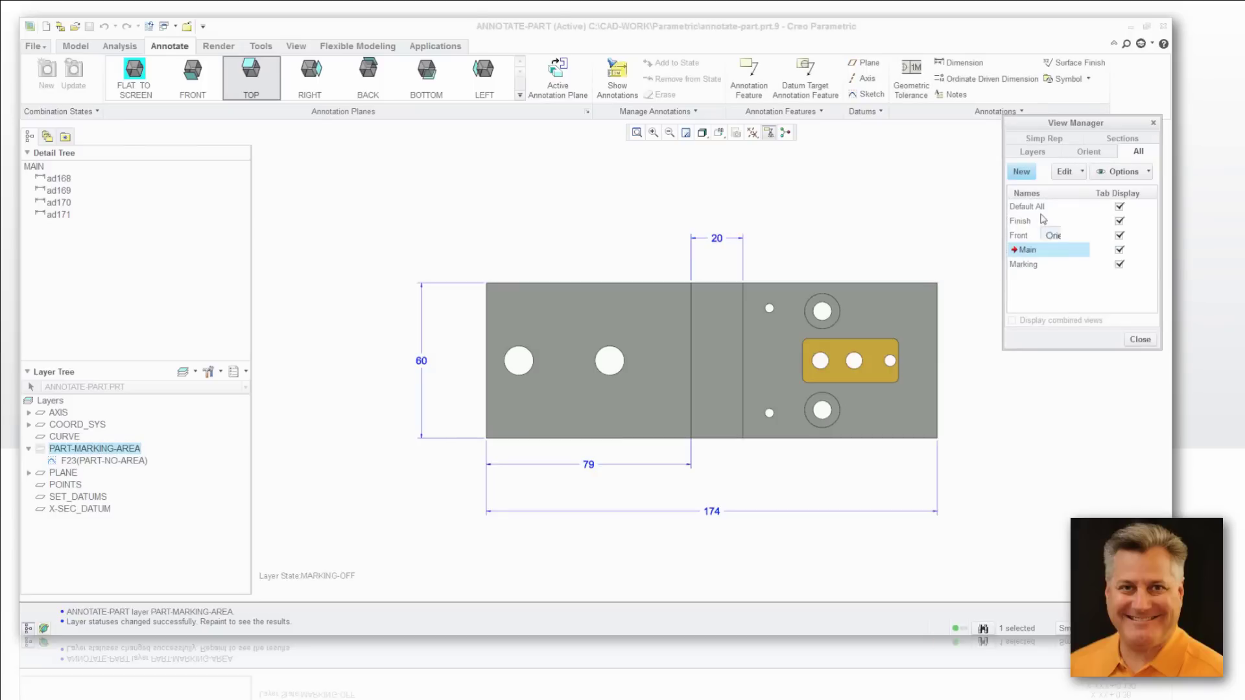
- Redefine the Marking combined view to use the All-Layers-On layer state, then close the View Manager
right_click(1018, 265)
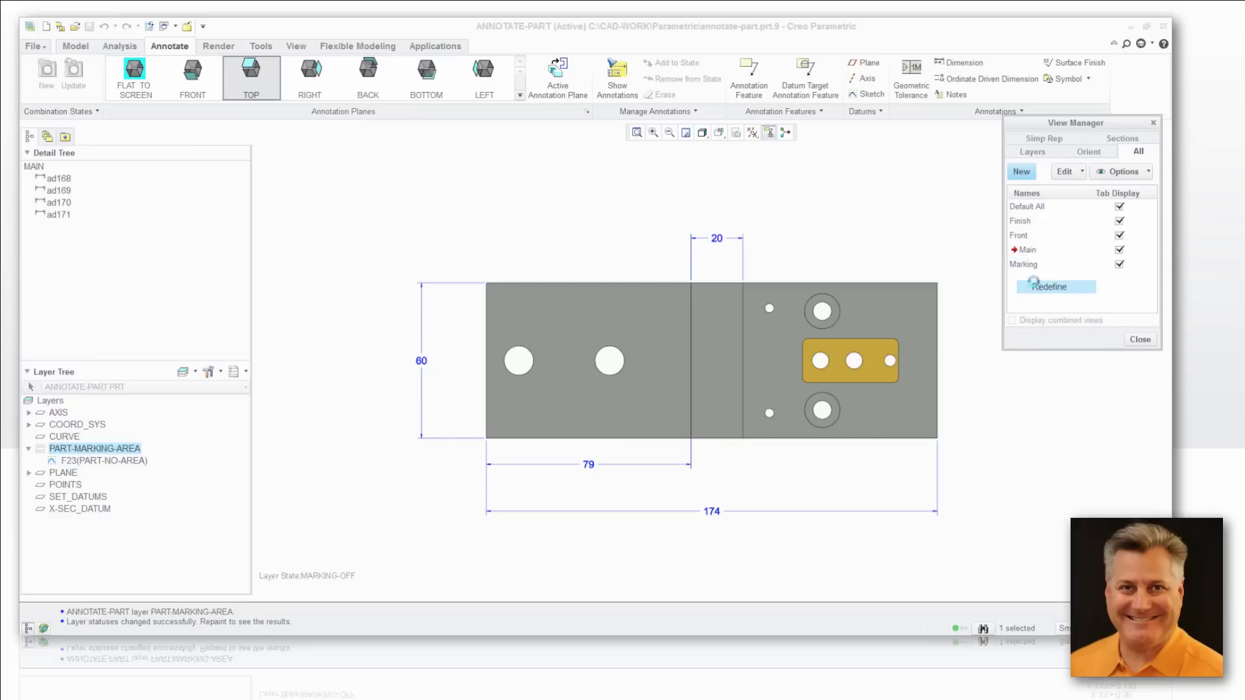
click(1038, 286)
click(1056, 250)
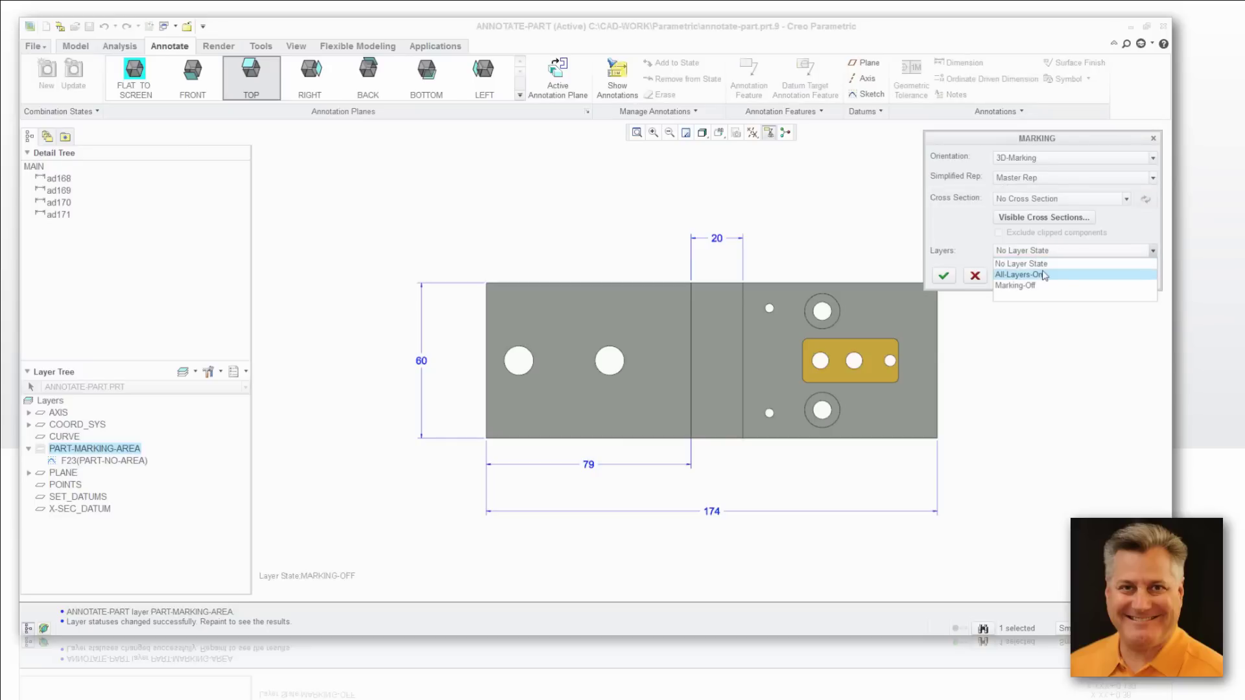
click(1041, 275)
click(944, 276)
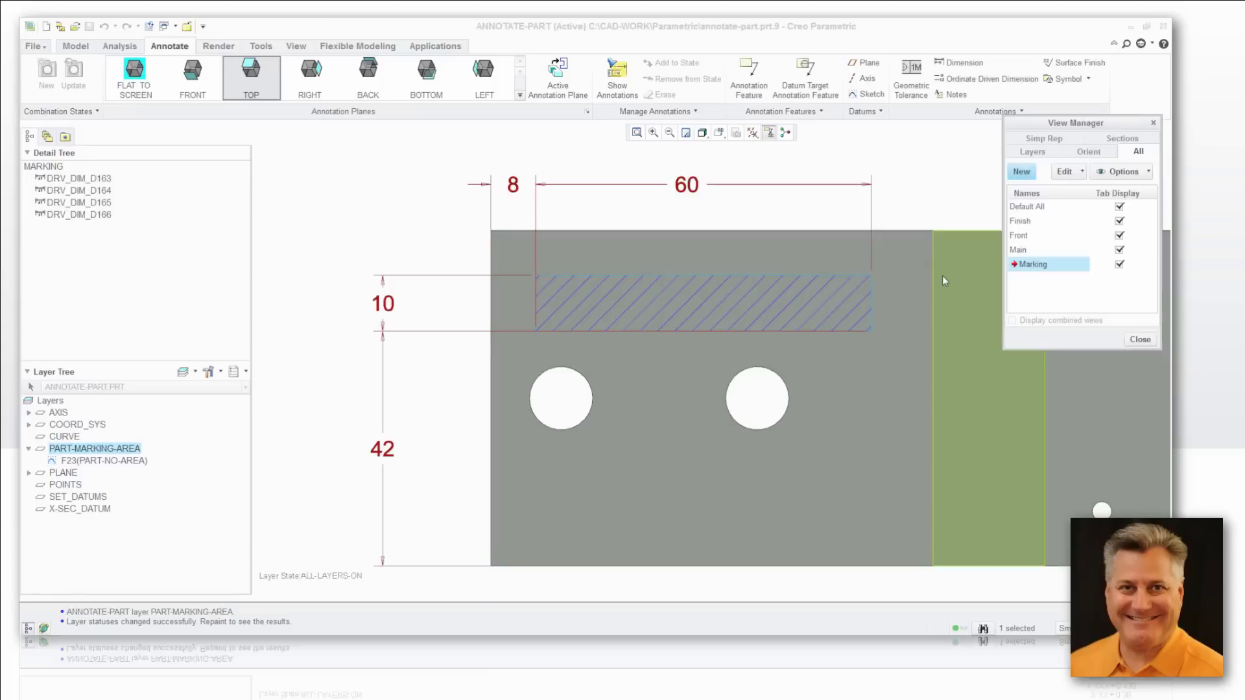
click(1141, 340)
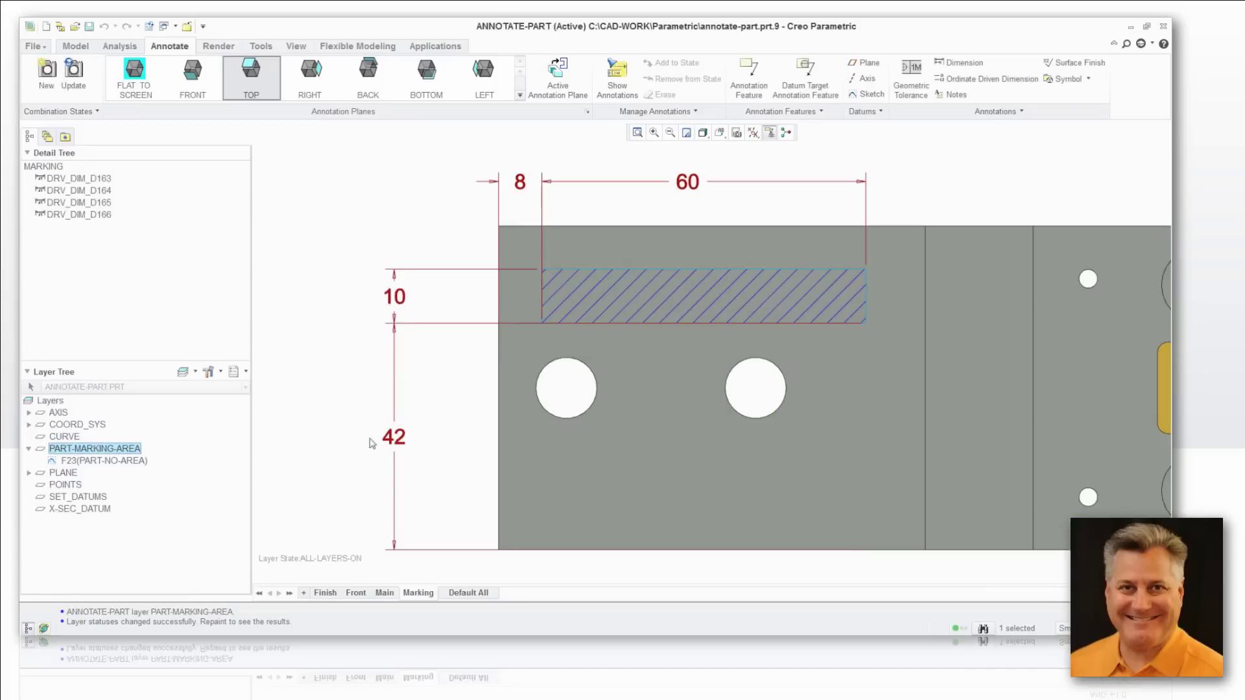
- Review the part-marking area's display by switching through the Front, Finish, Main and Marking combined views
click(356, 593)
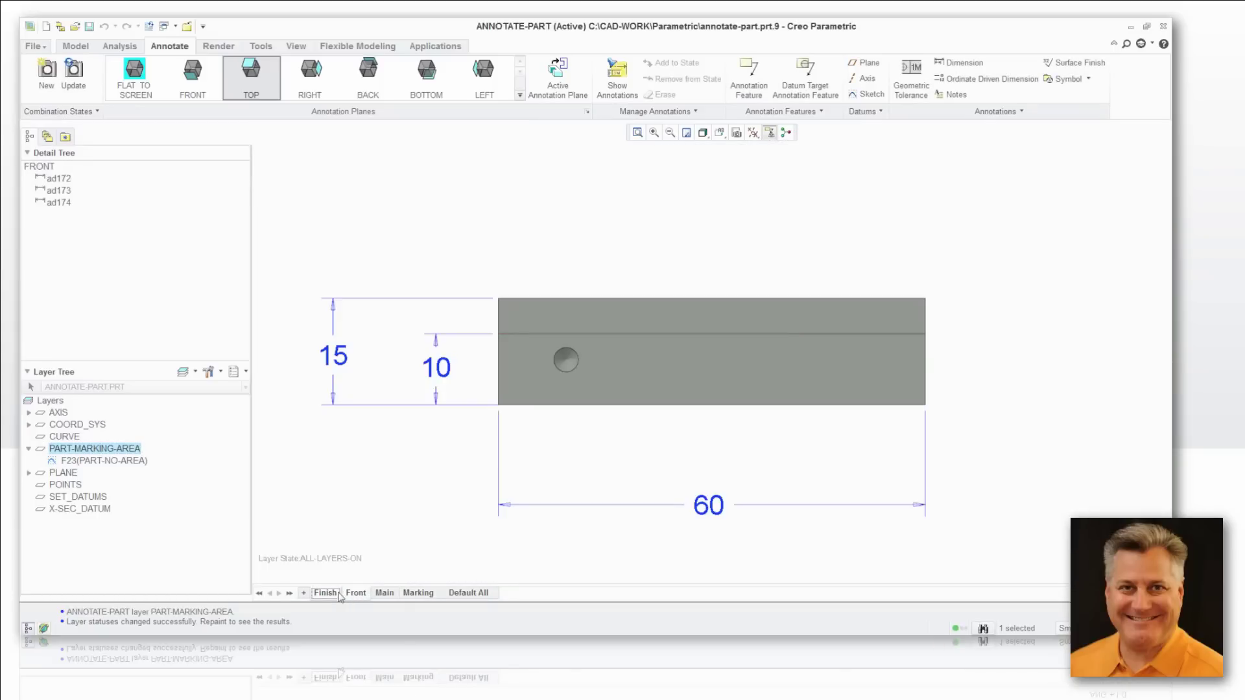
click(334, 594)
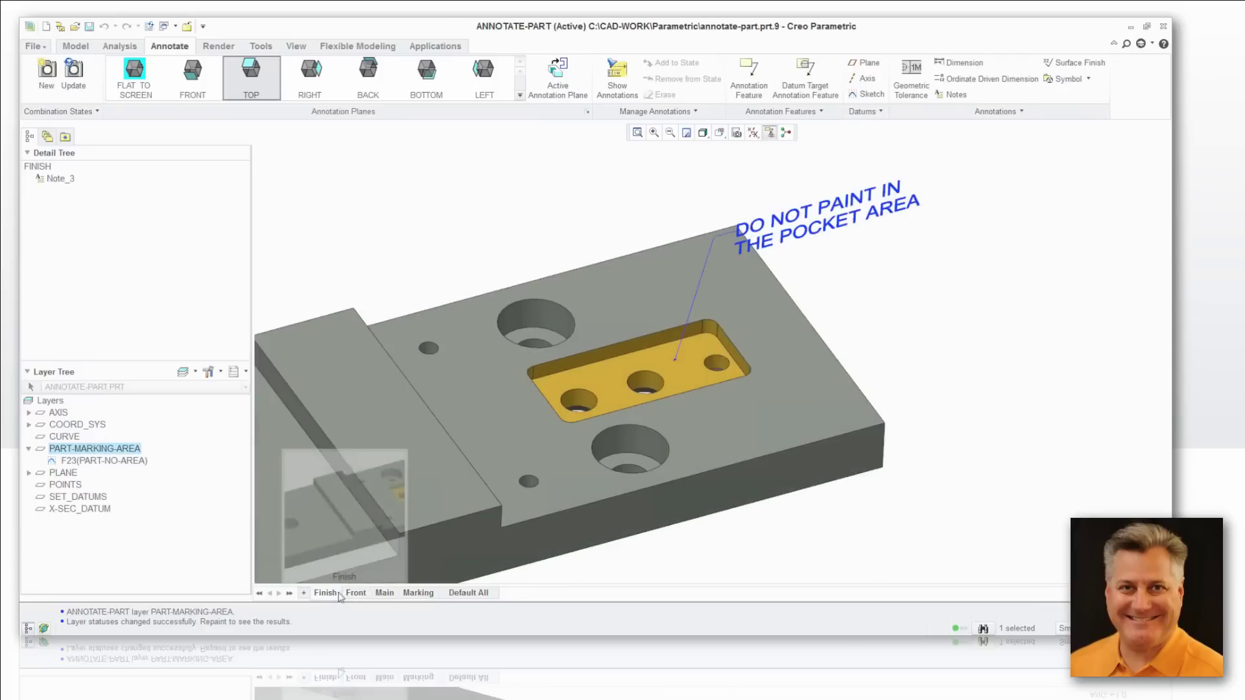
click(383, 594)
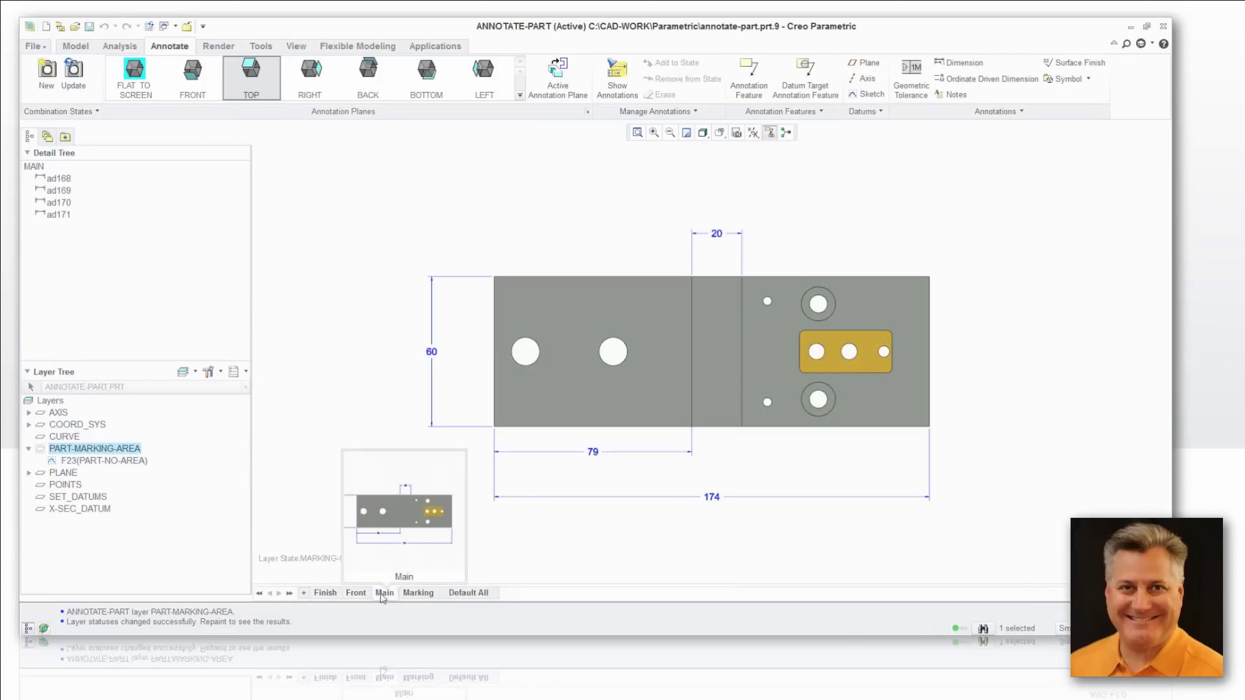
click(409, 594)
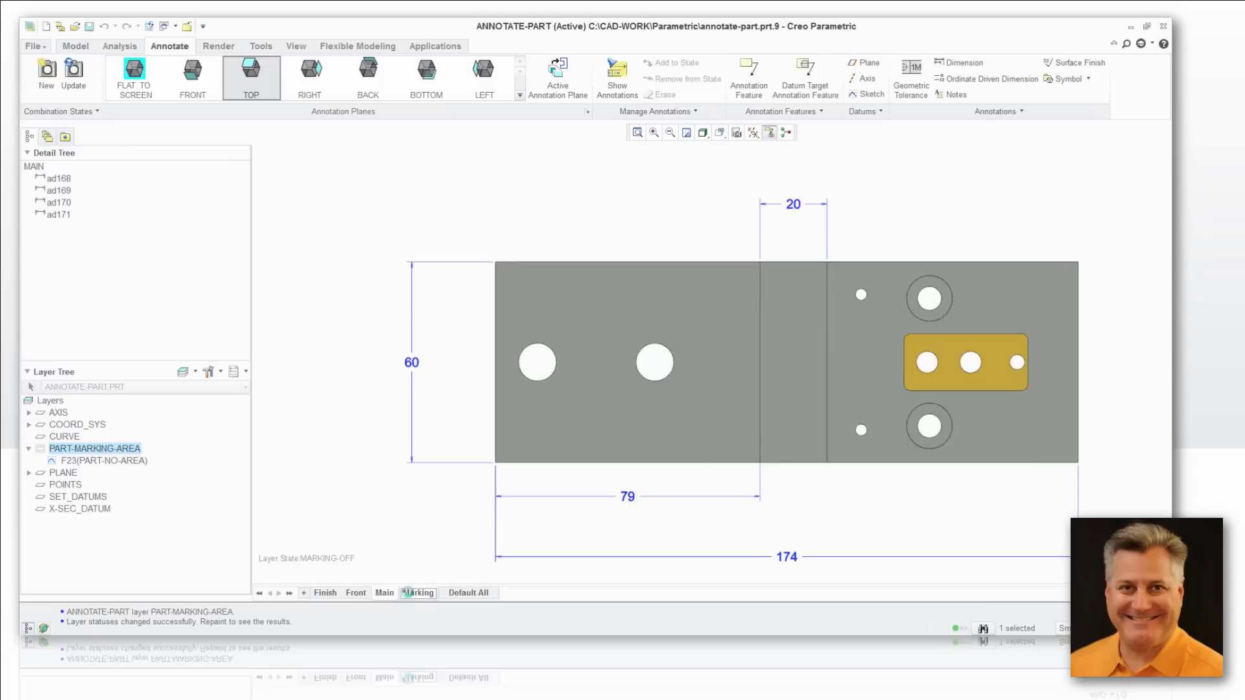